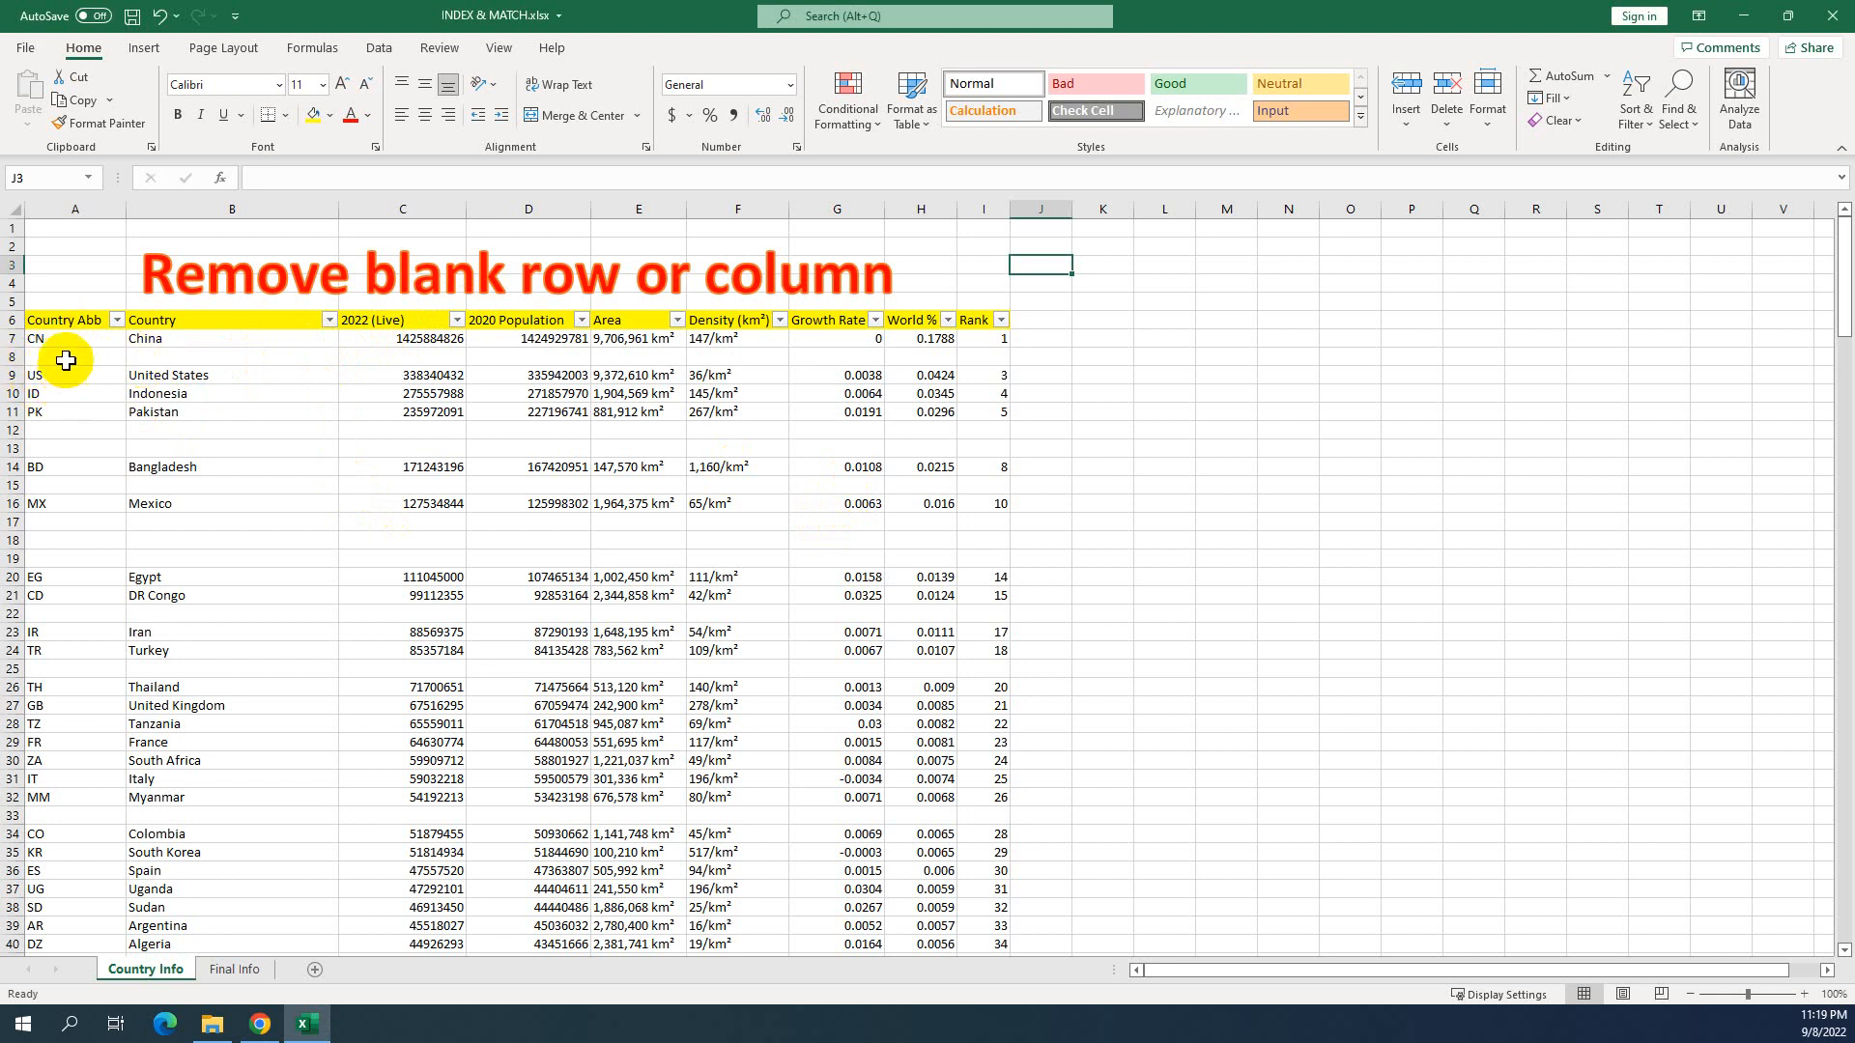
# - Examine the Country Info table for blank rows between the country records and for blank columns
pyautogui.click(87, 415)
pyautogui.moveTo(74, 485); pyautogui.dragTo(70, 469)
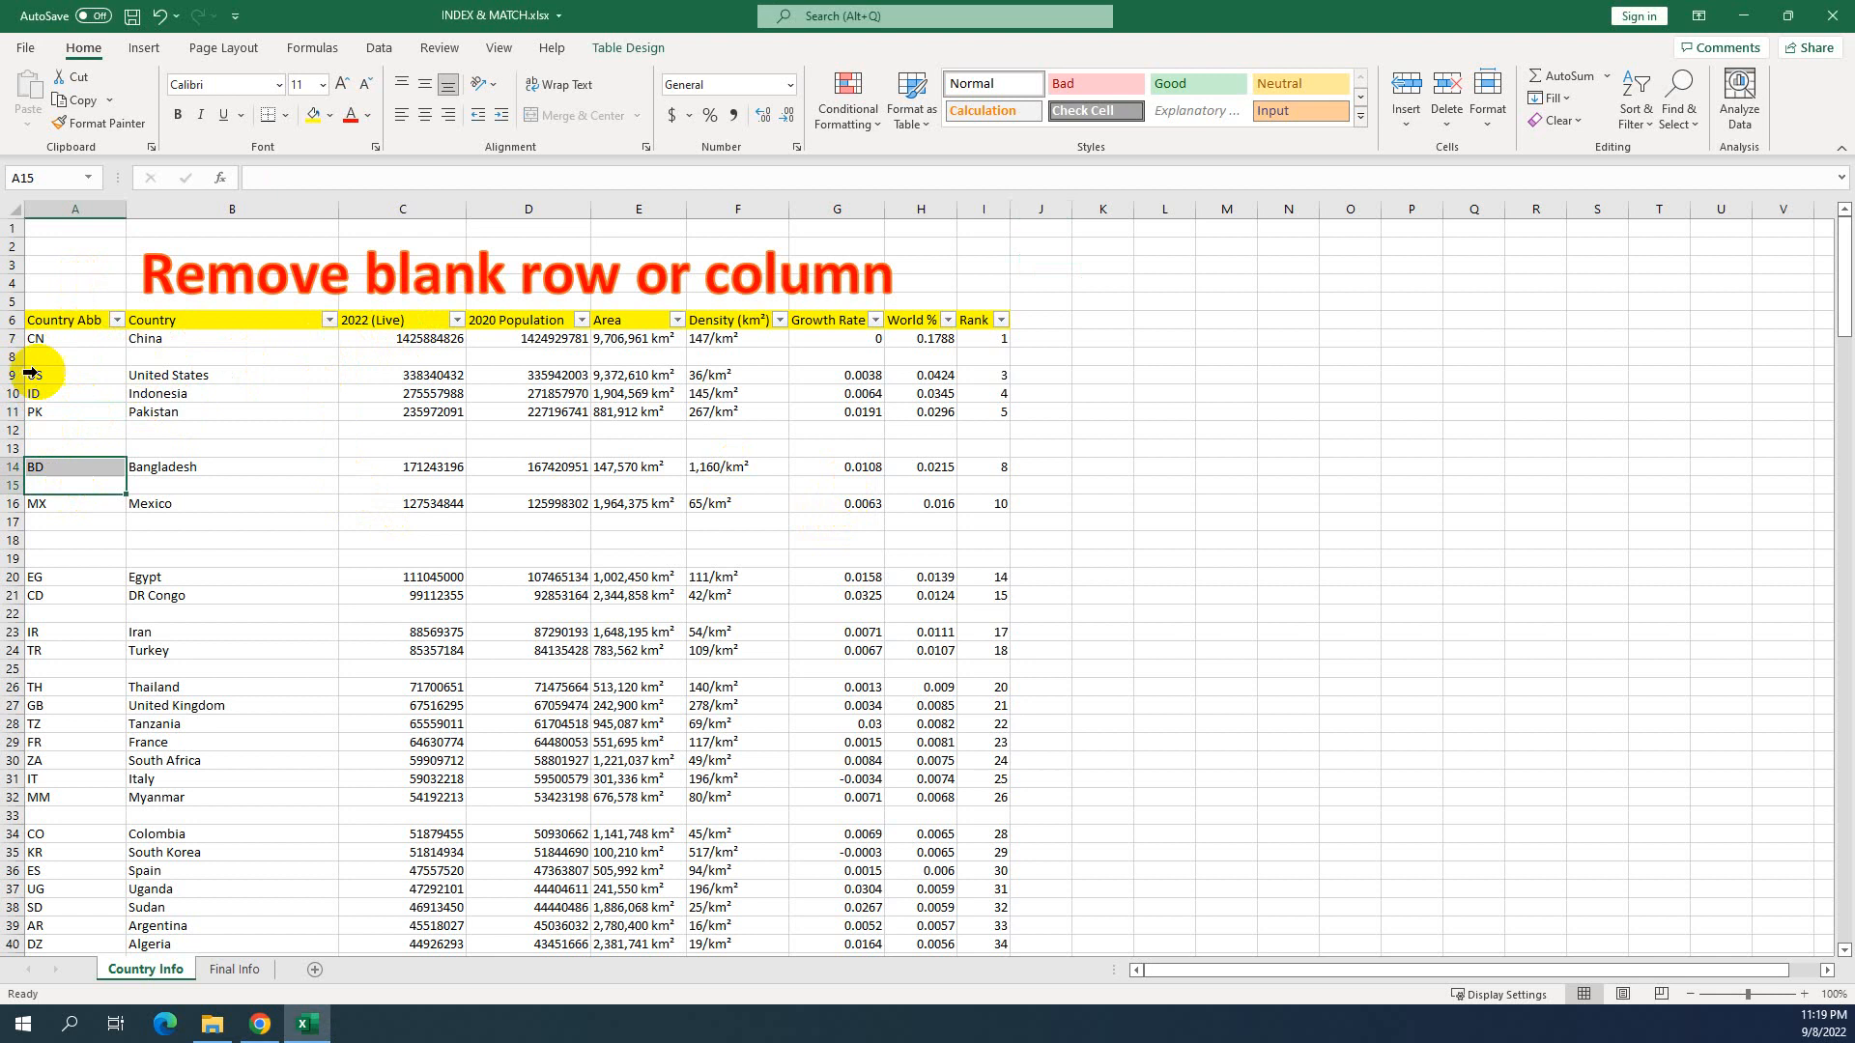
pyautogui.click(14, 356)
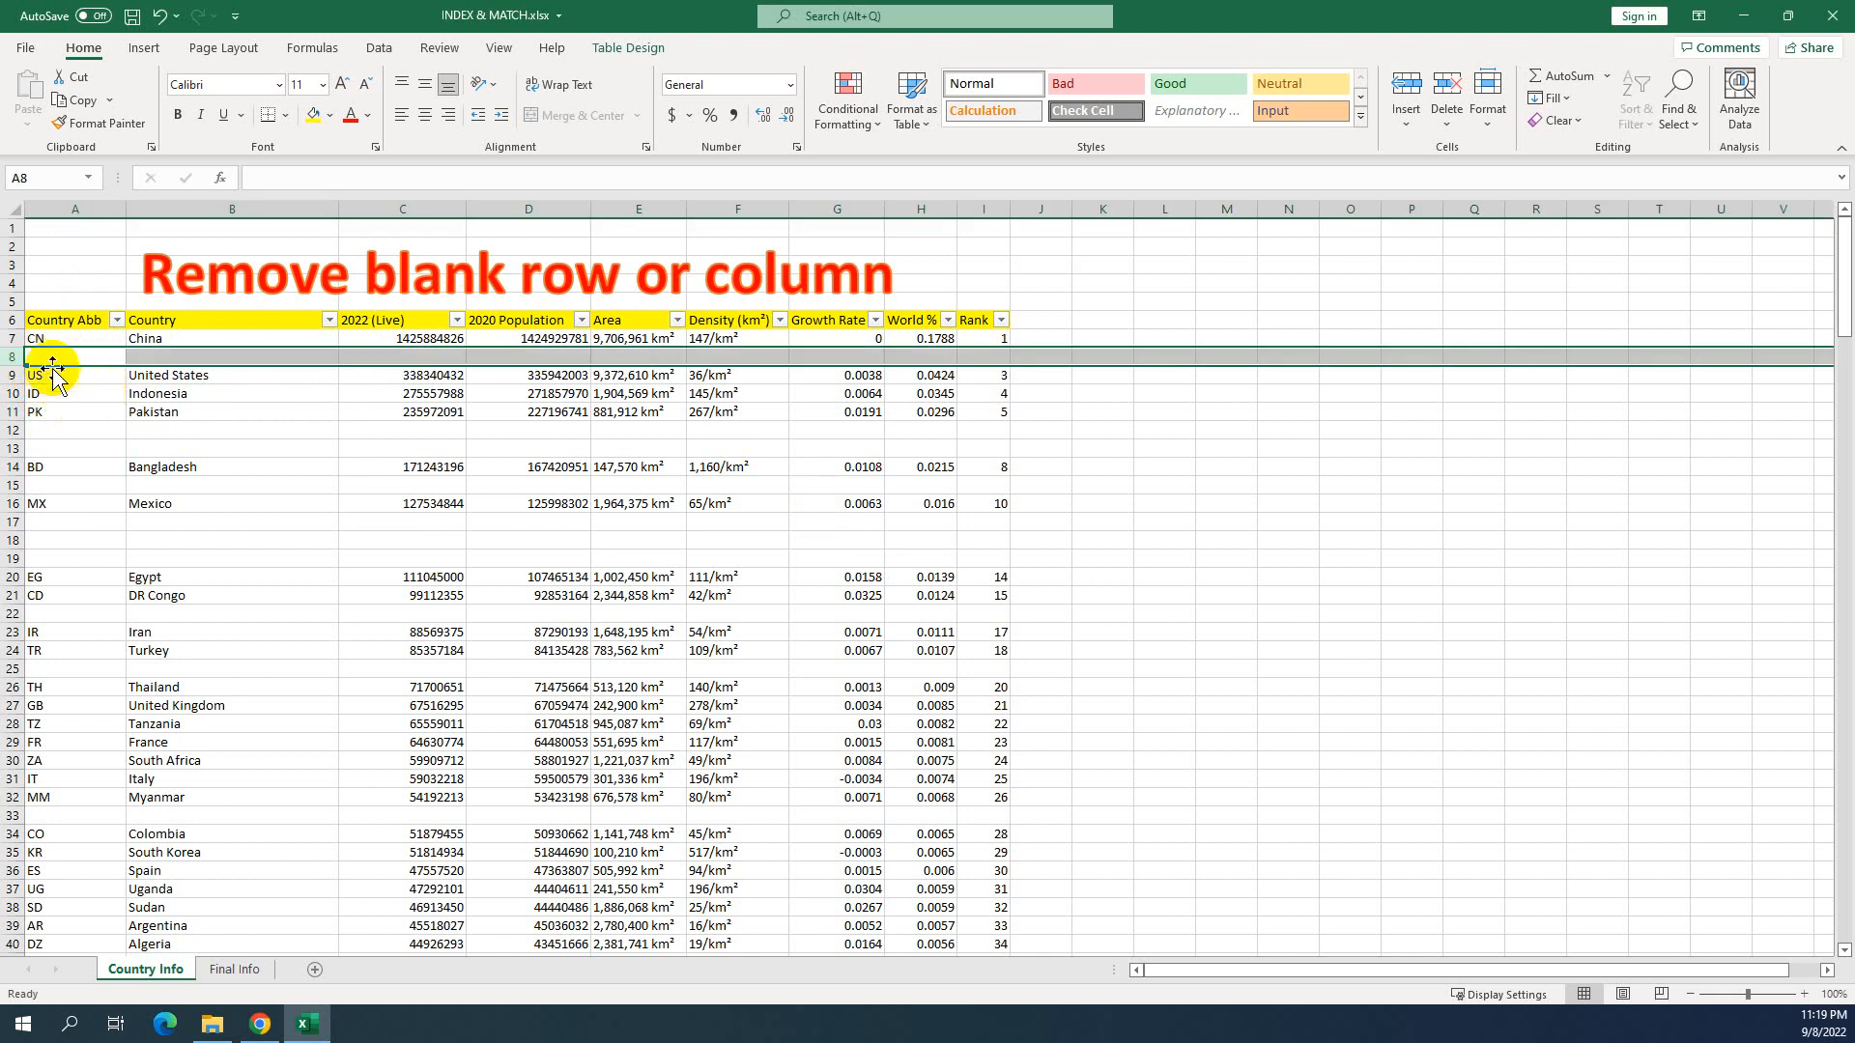
pyautogui.click(88, 206)
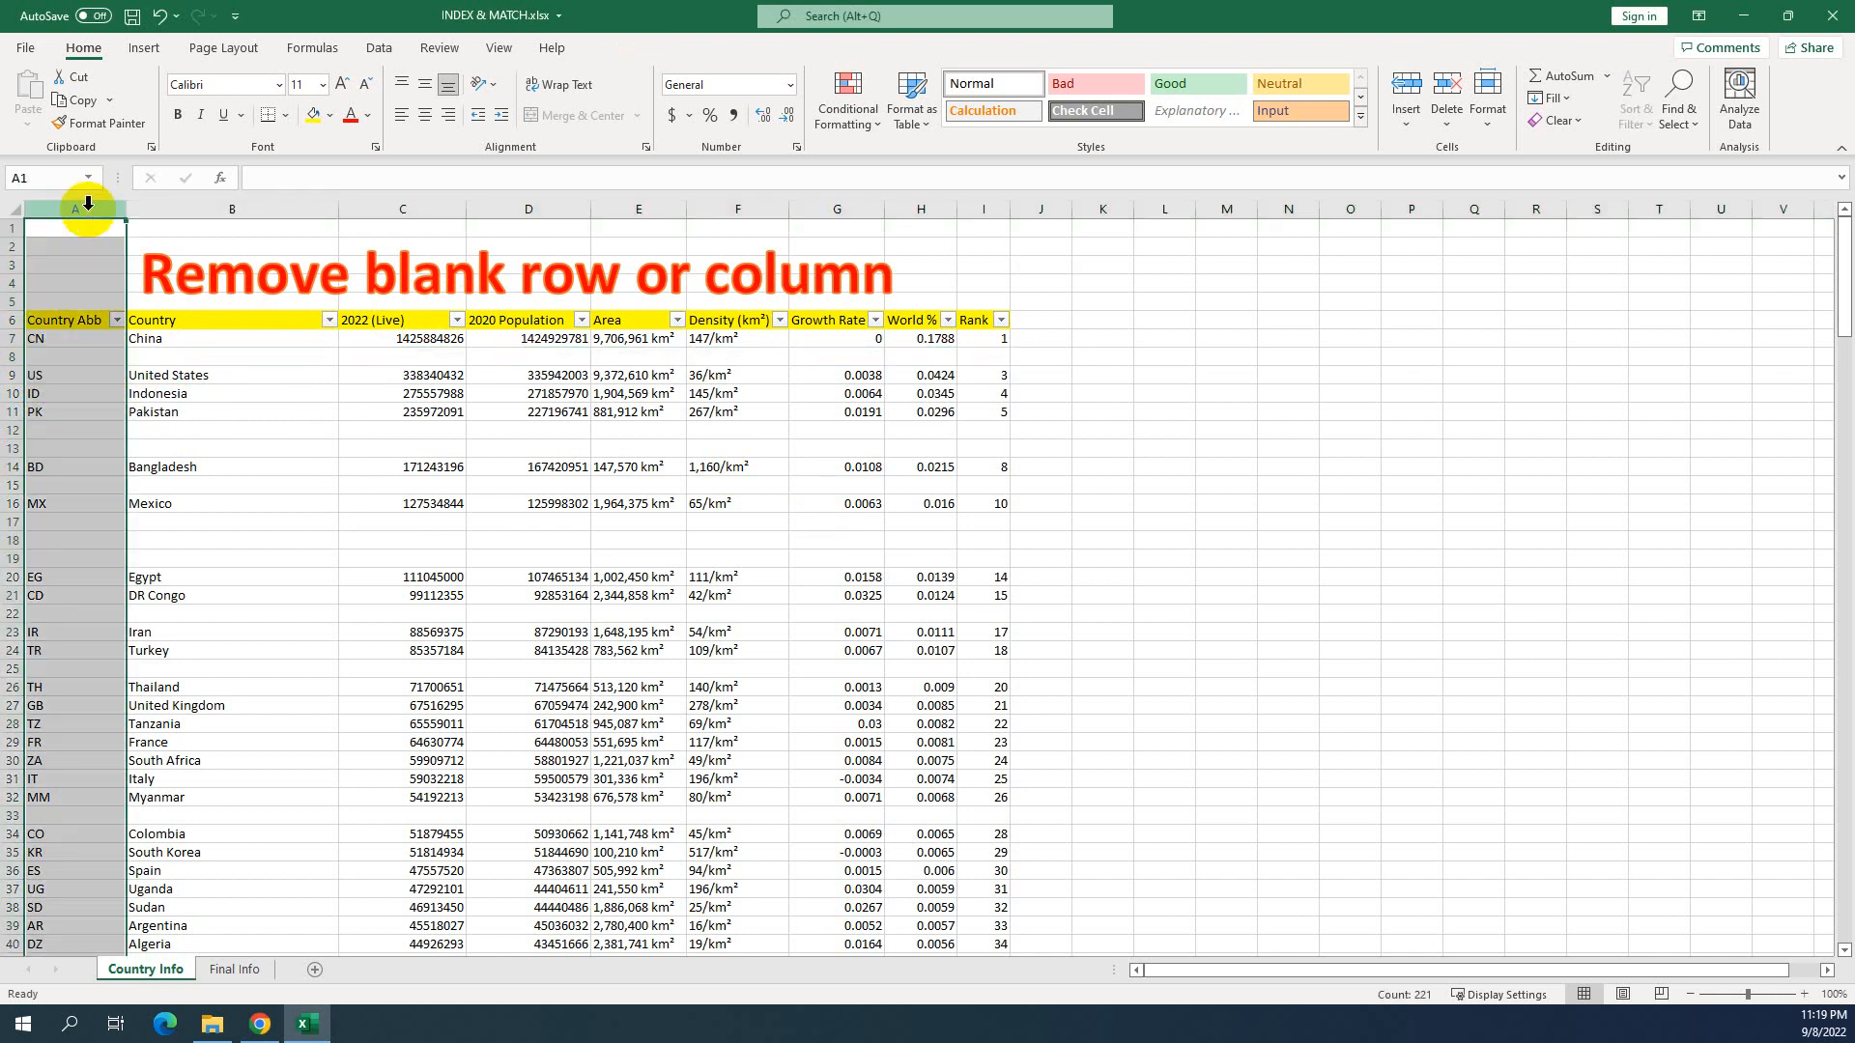
pyautogui.click(193, 209)
pyautogui.click(386, 207)
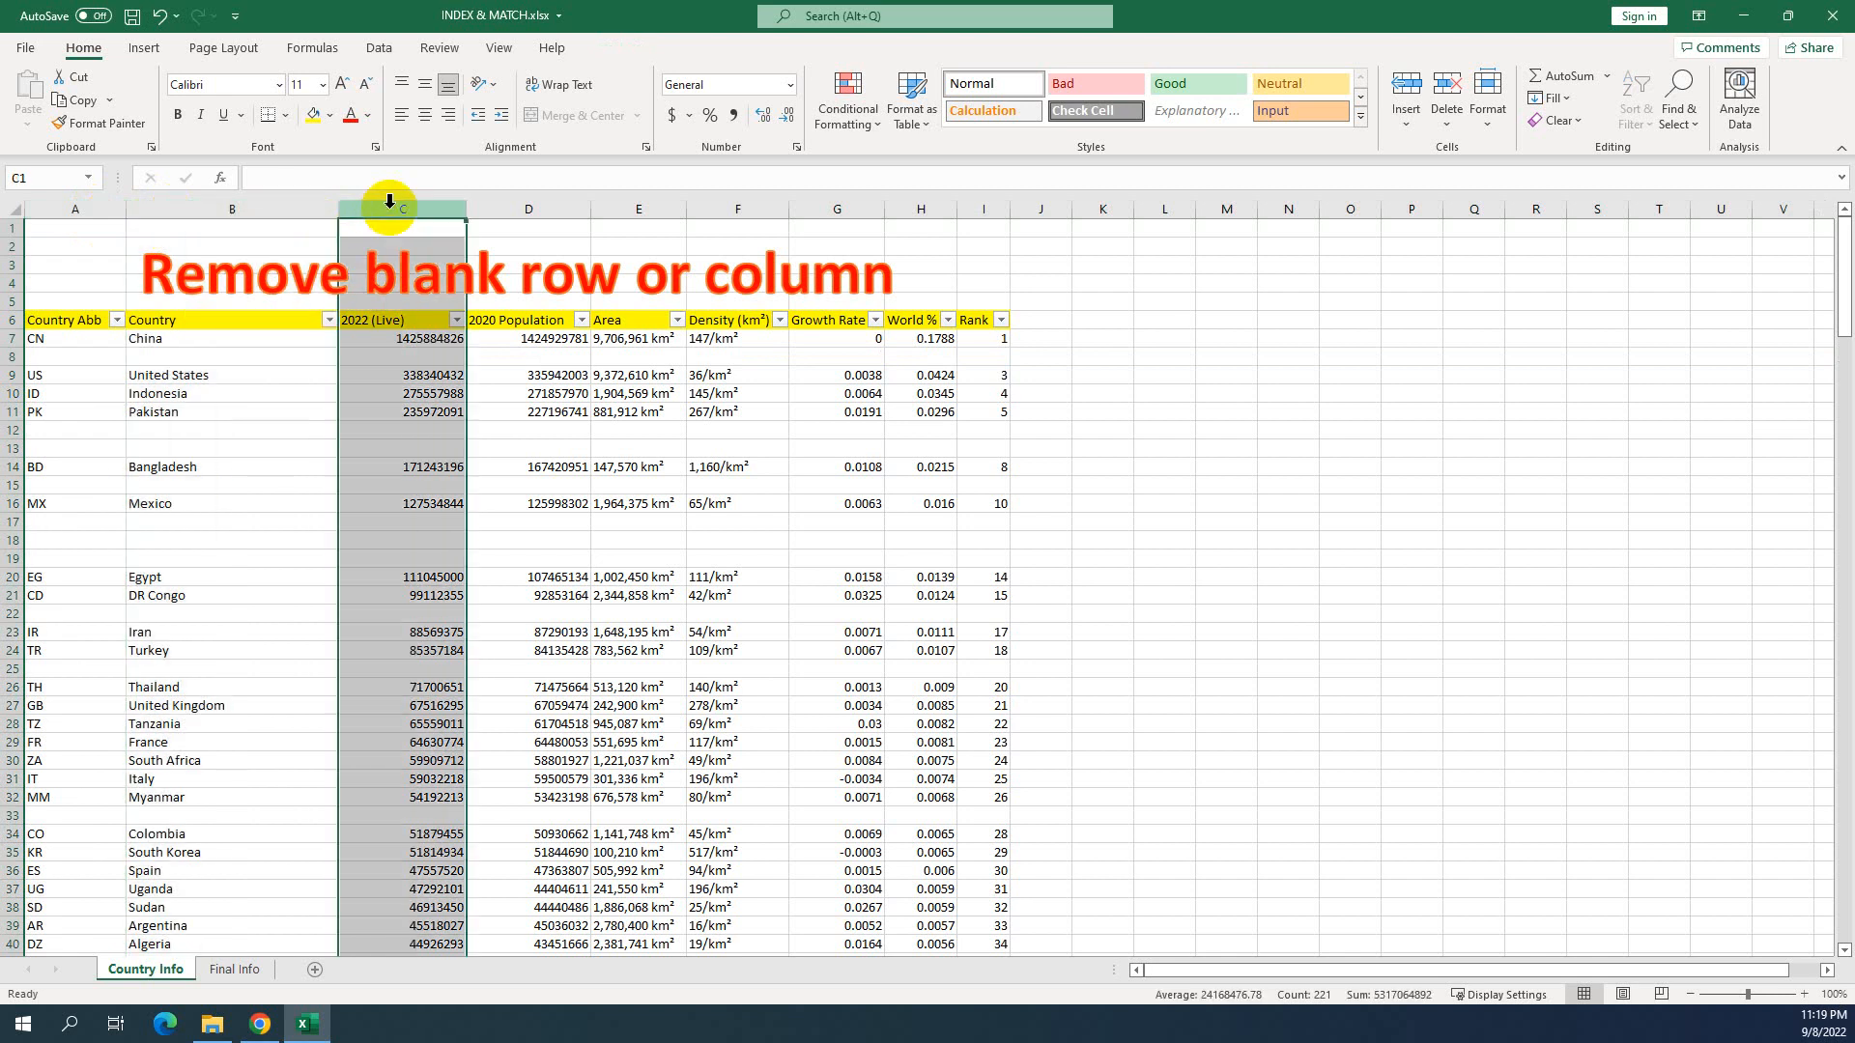
pyautogui.click(530, 210)
pyautogui.click(9, 356)
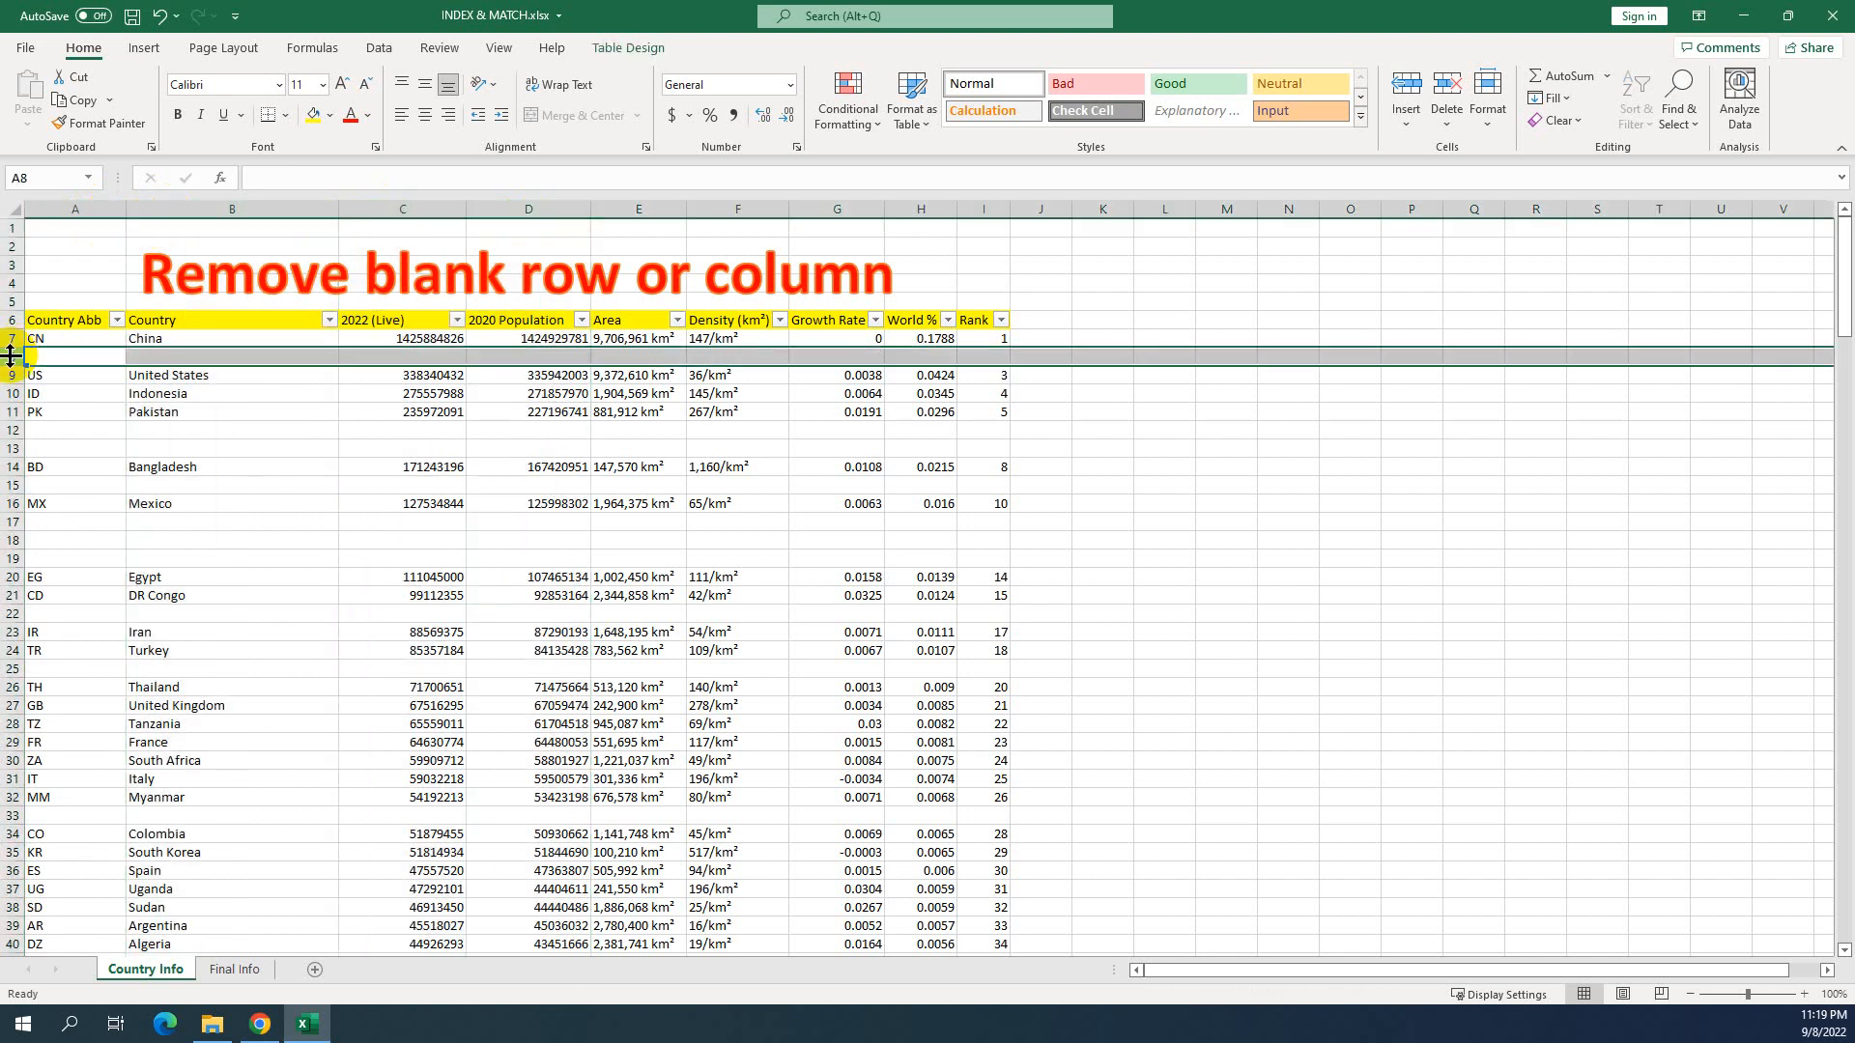
pyautogui.click(4, 431)
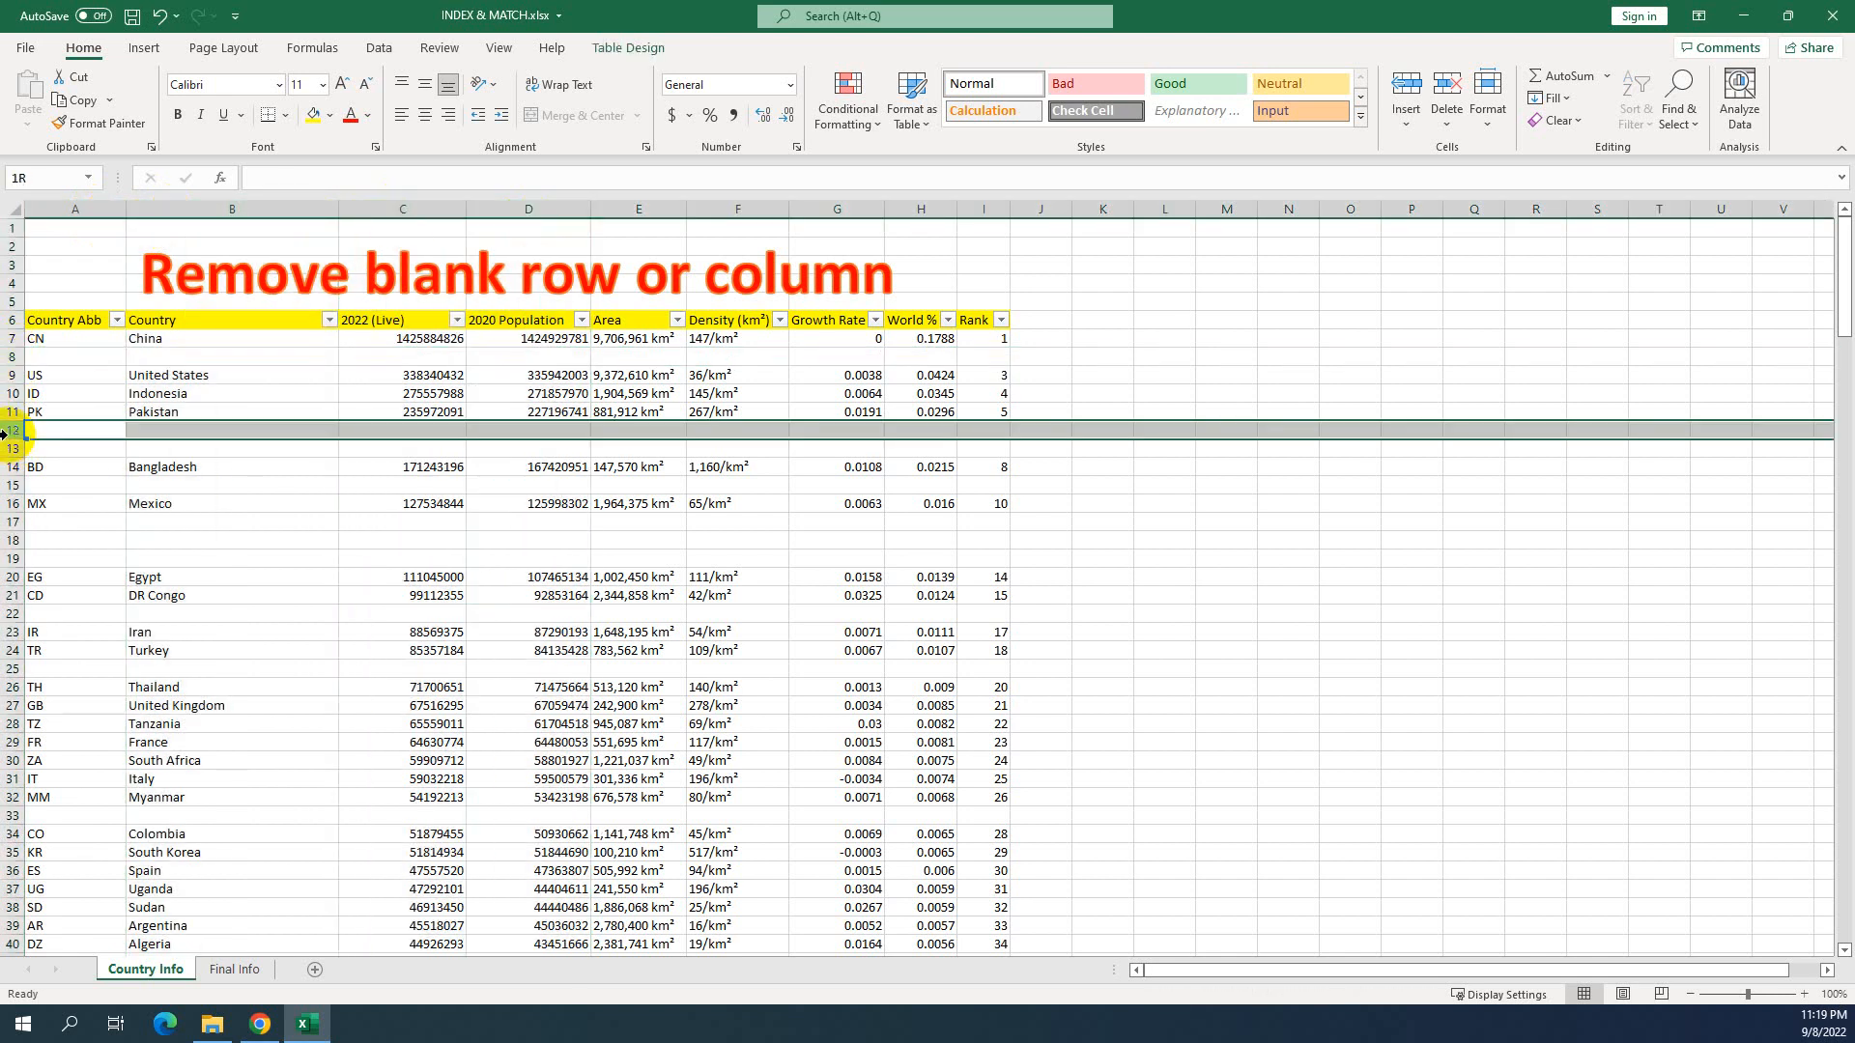
pyautogui.click(7, 448)
pyautogui.moveTo(17, 430); pyautogui.dragTo(15, 440)
pyautogui.scroll(-1, 39, 483)
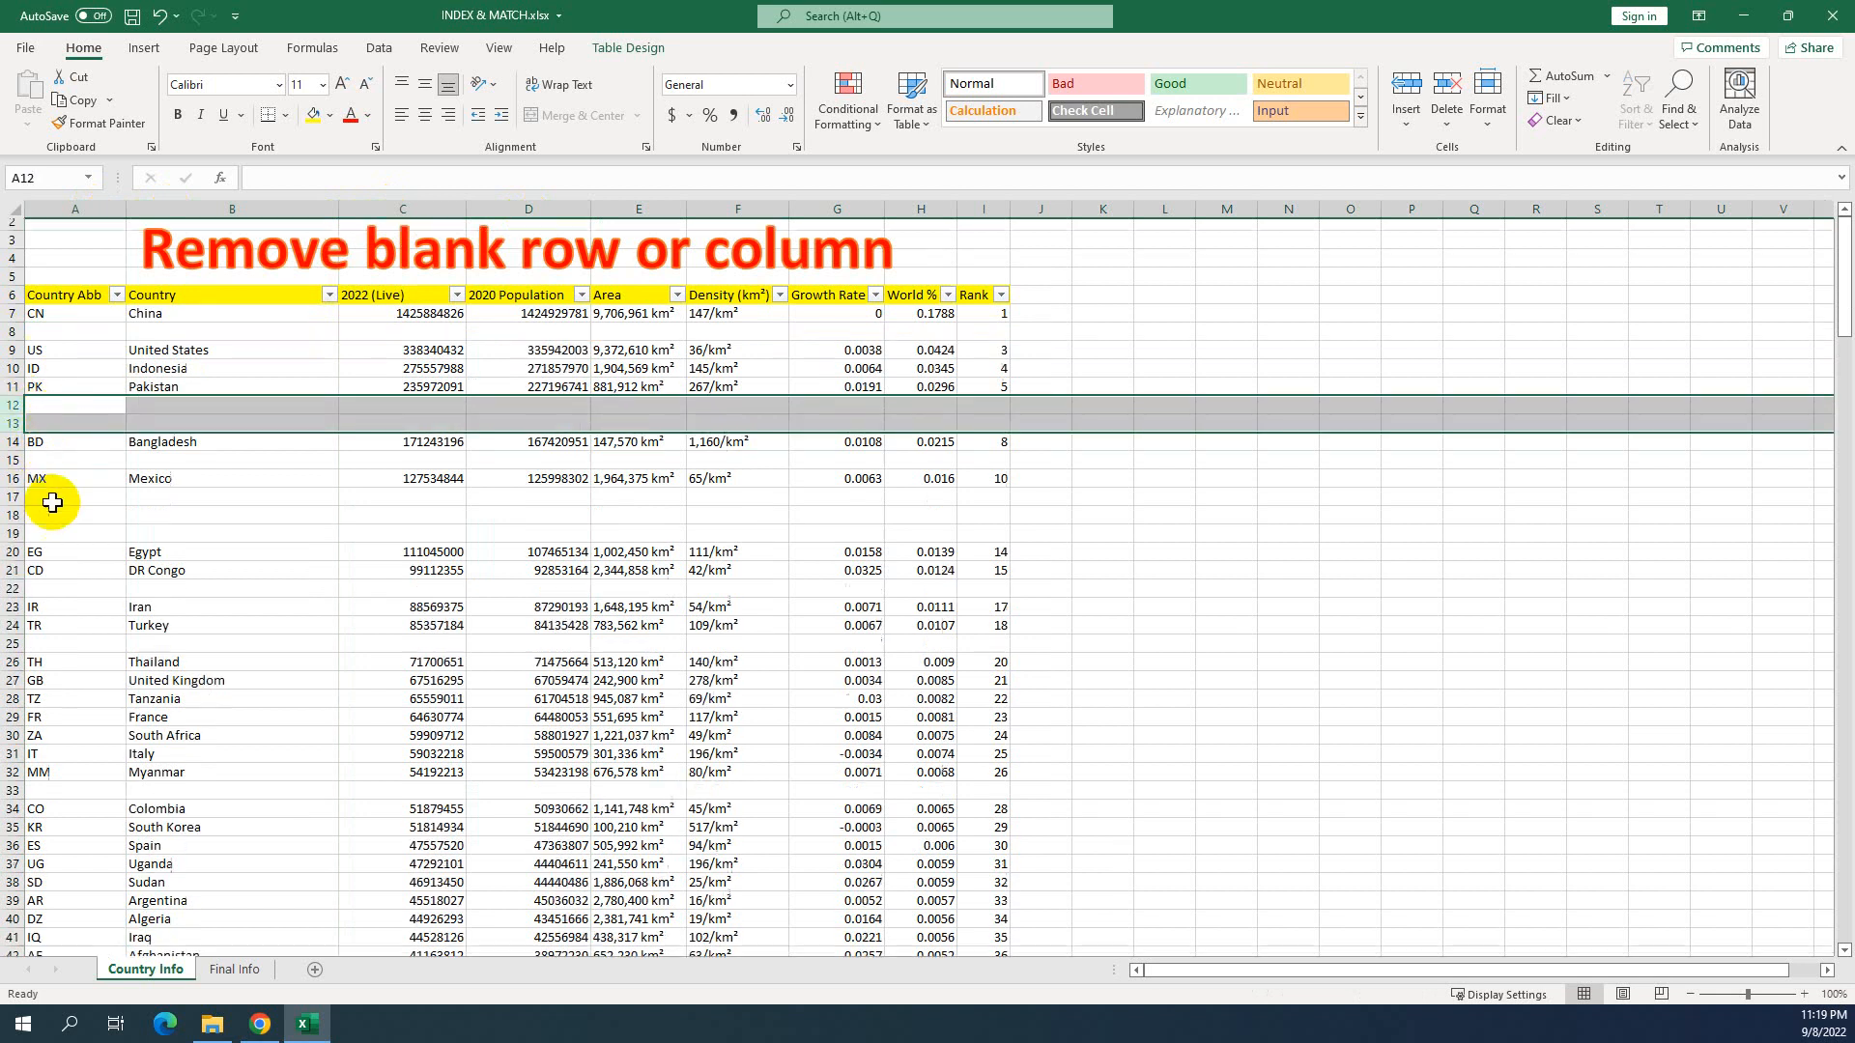
pyautogui.click(18, 430)
pyautogui.scroll(-4, 33, 493)
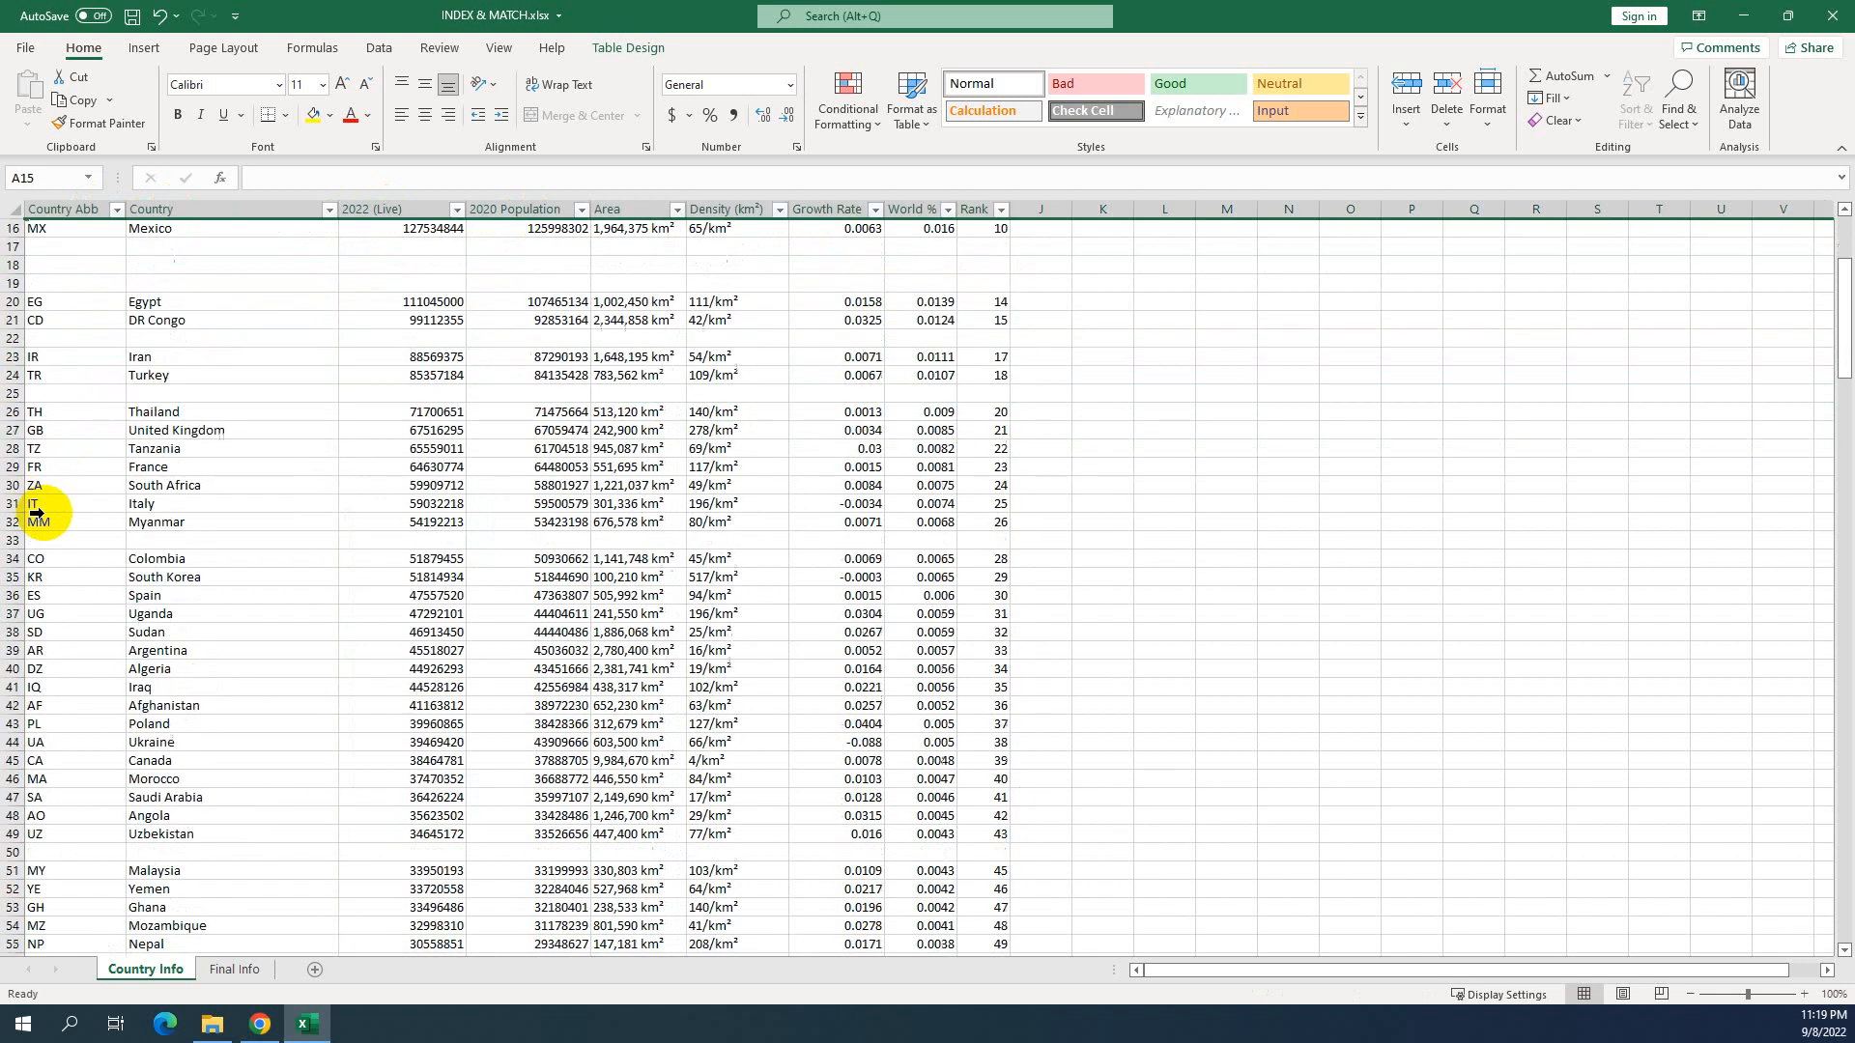
pyautogui.scroll(5, 74, 528)
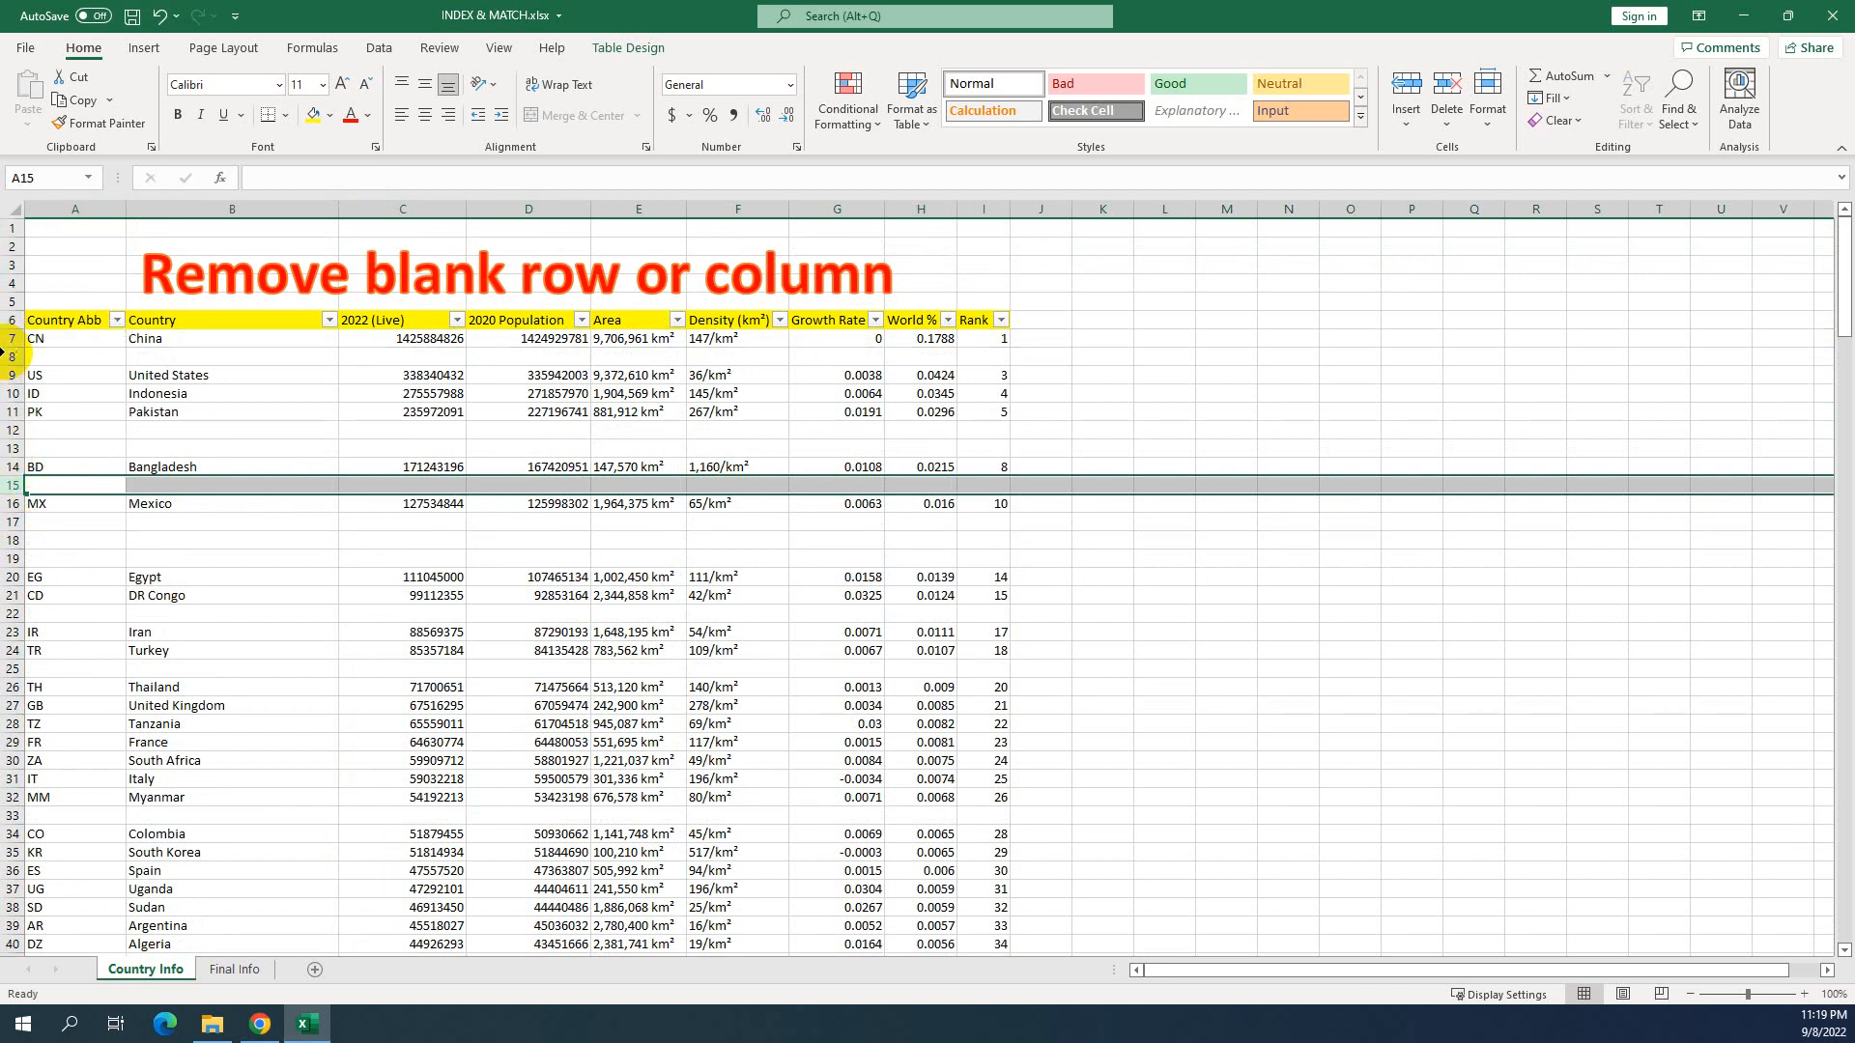
# - Delete the blank row 8 between the China and United States records
pyautogui.click(5, 357)
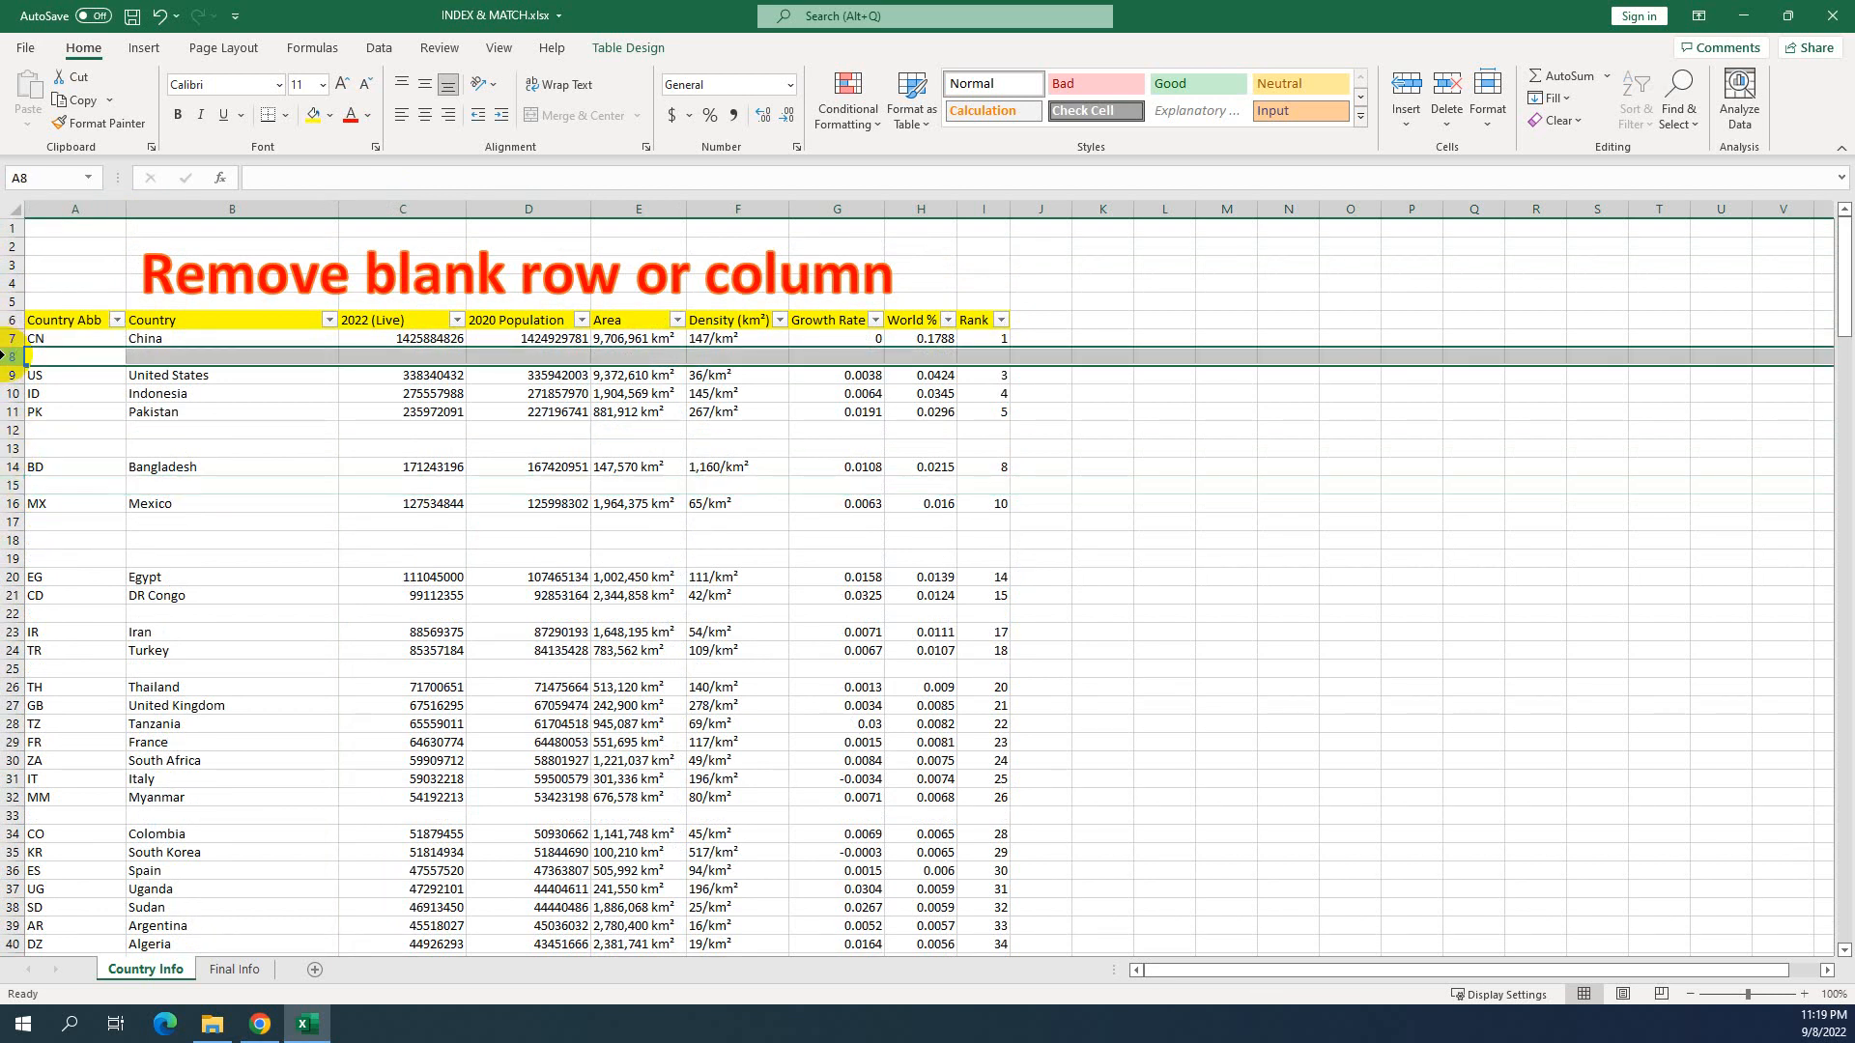
pyautogui.rightClick(18, 361)
pyautogui.click(68, 544)
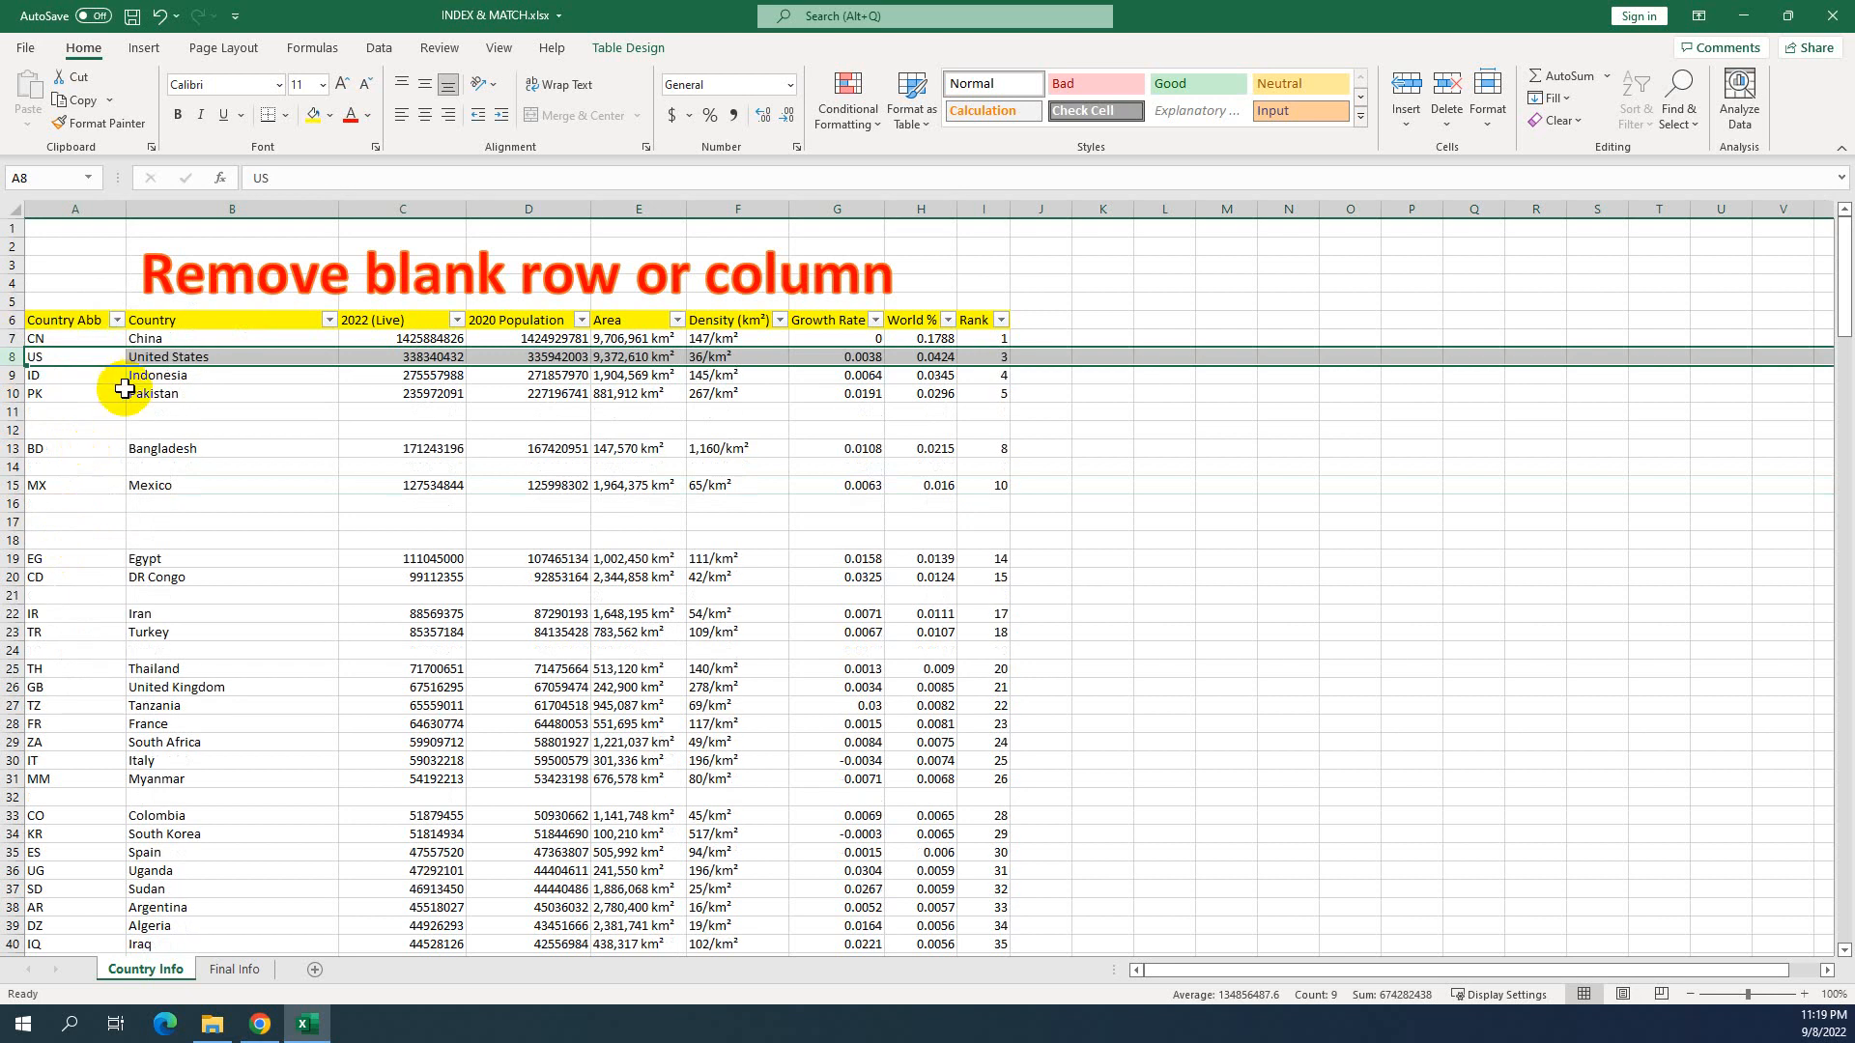
pyautogui.moveTo(14, 411); pyautogui.dragTo(14, 430)
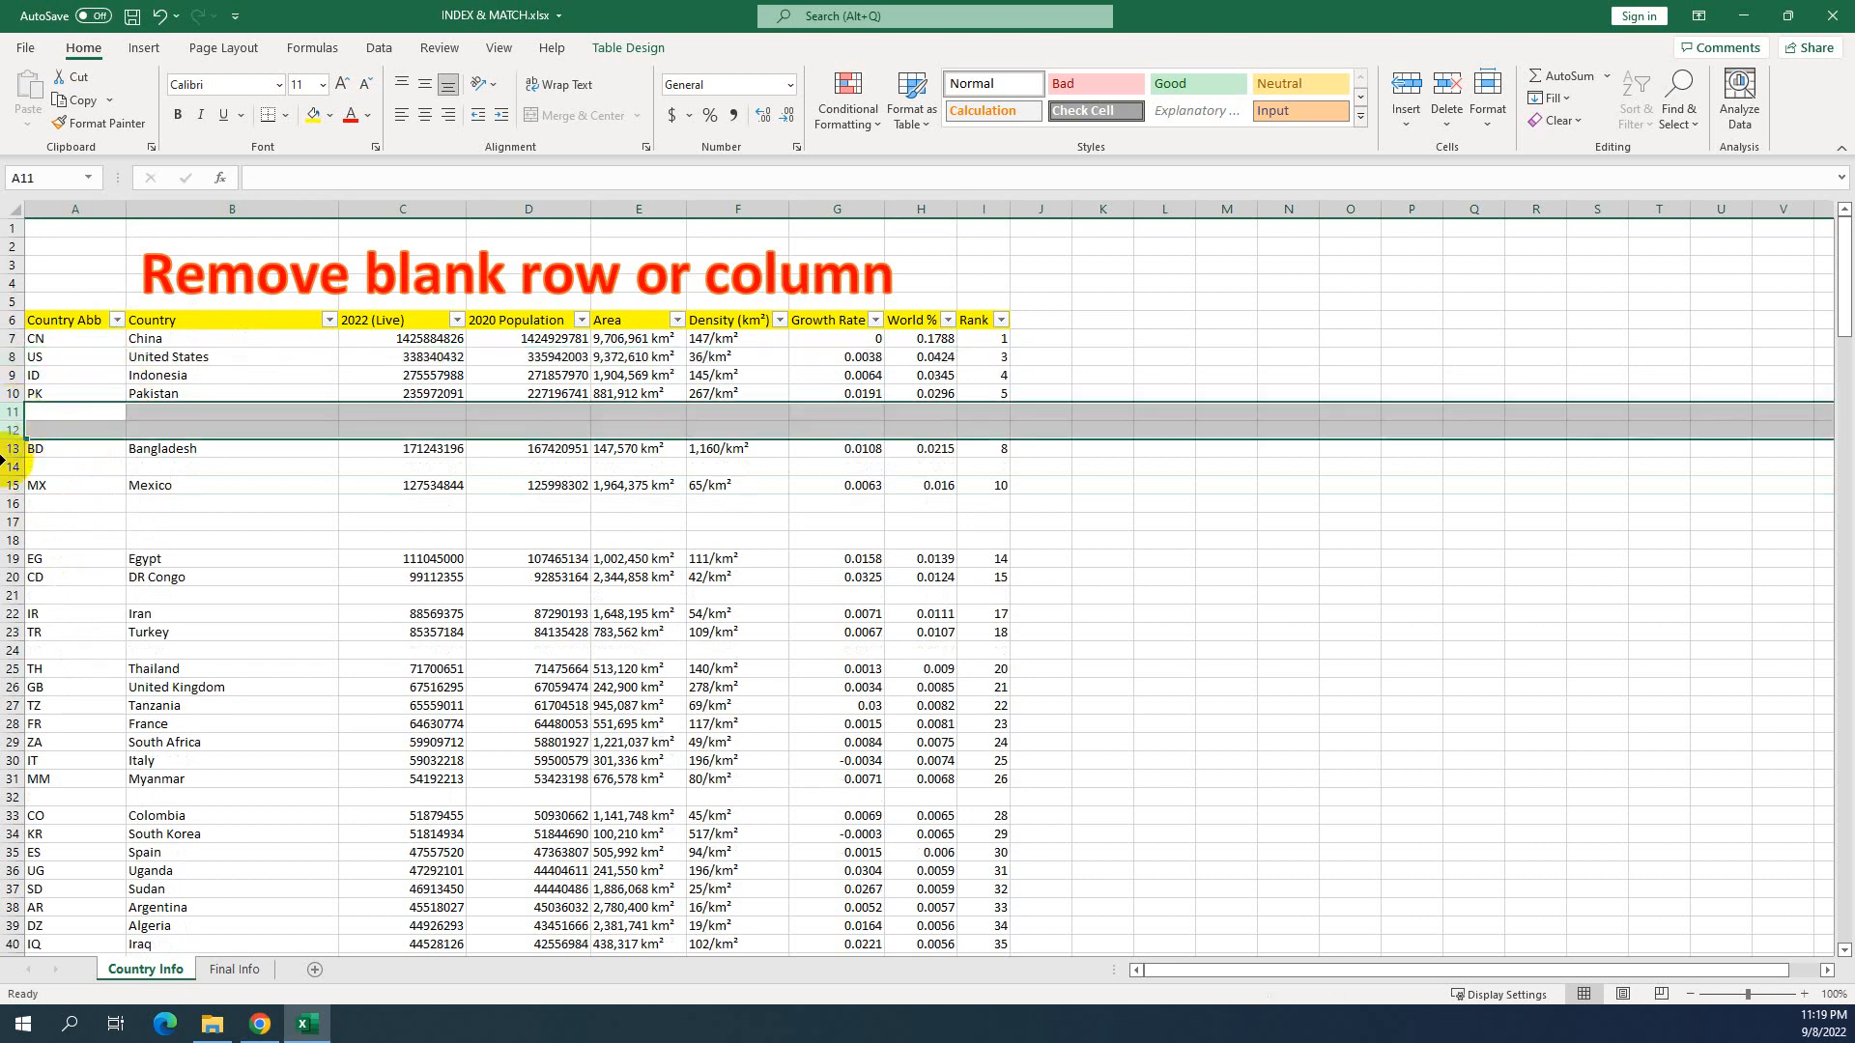
pyautogui.scroll(-1, 18, 478)
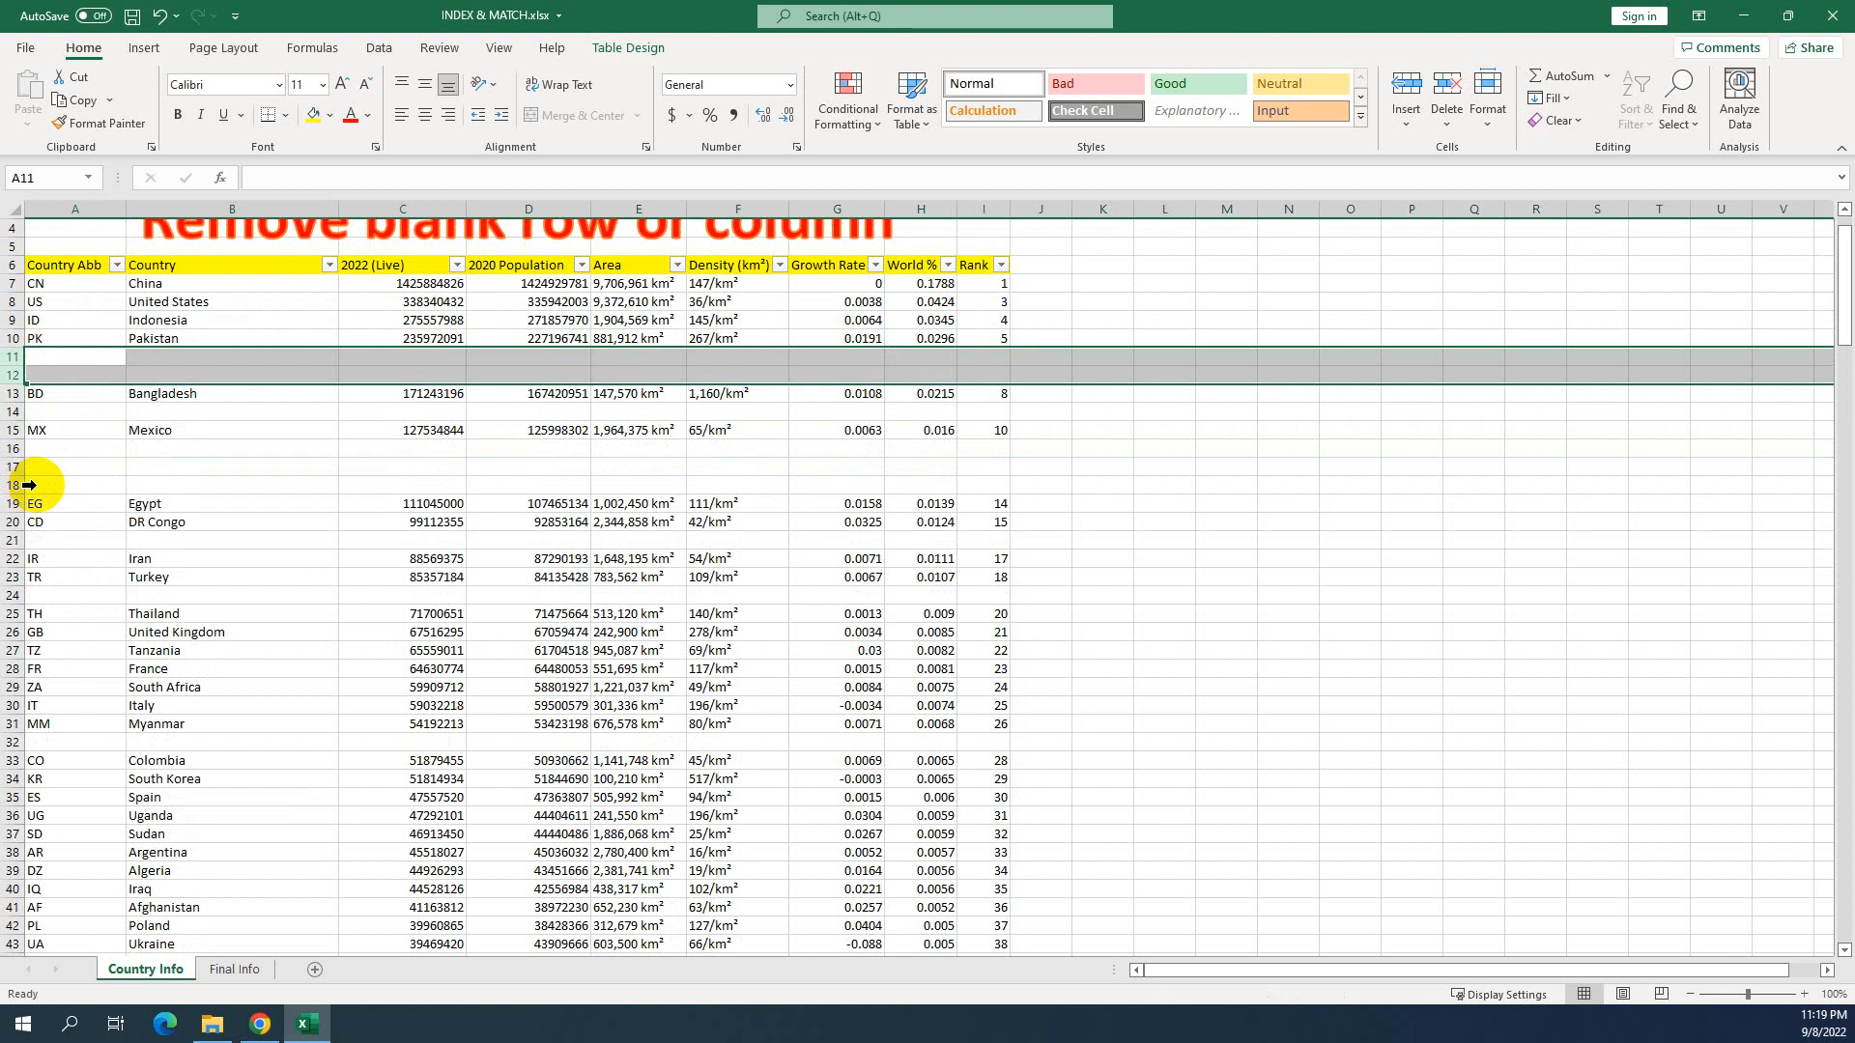
pyautogui.scroll(-1, 29, 485)
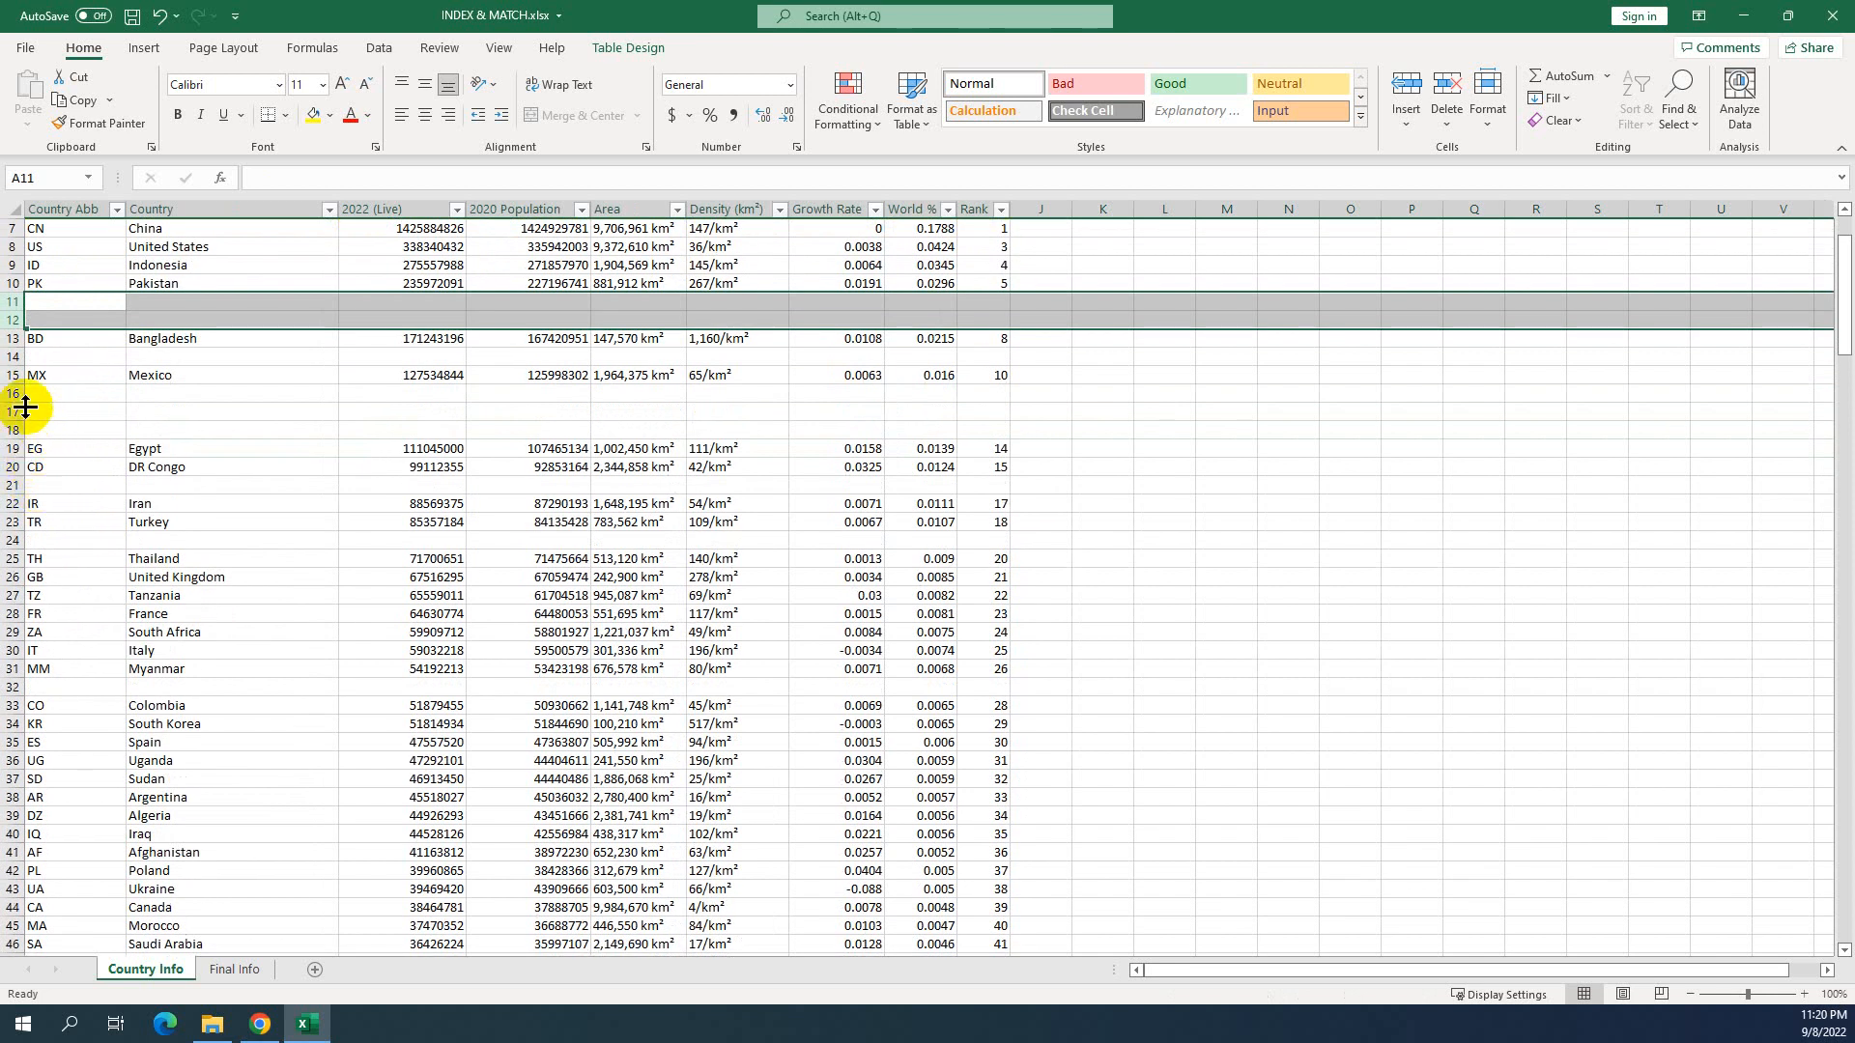
pyautogui.moveTo(17, 392); pyautogui.dragTo(18, 427)
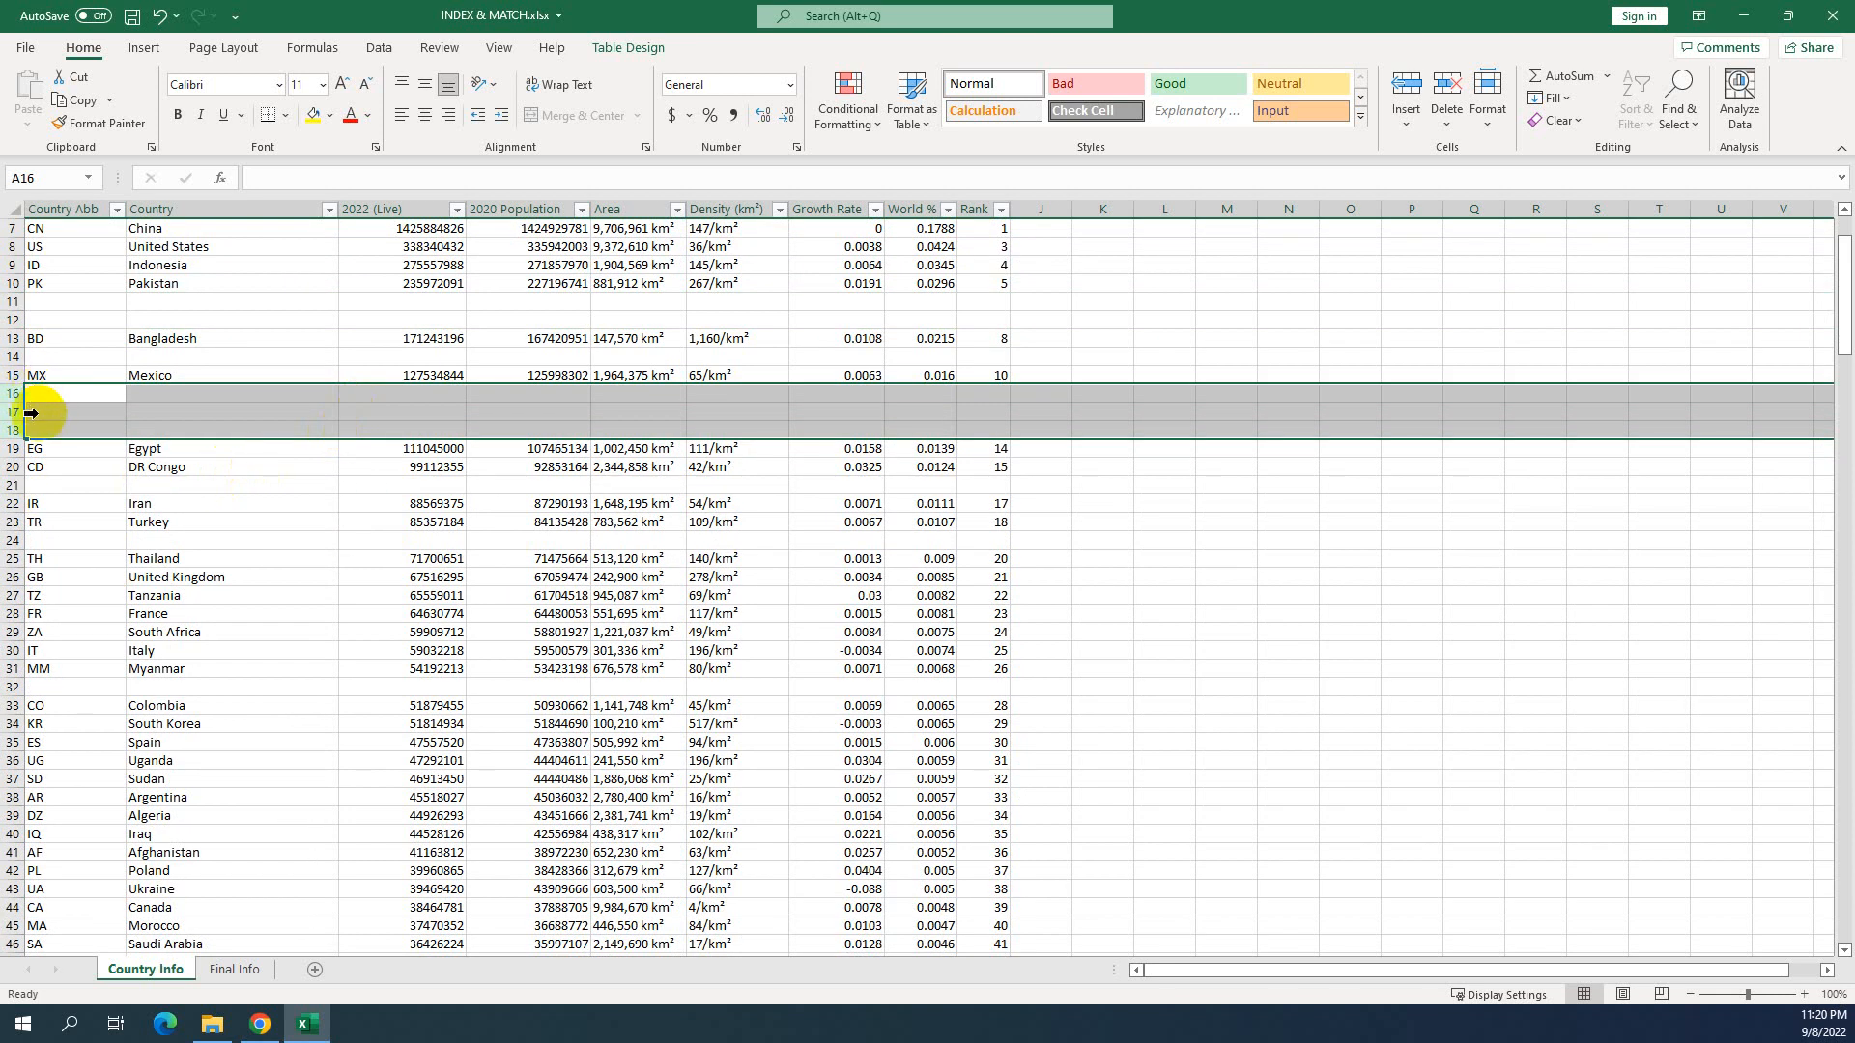
pyautogui.scroll(2, 113, 426)
pyautogui.click(105, 412)
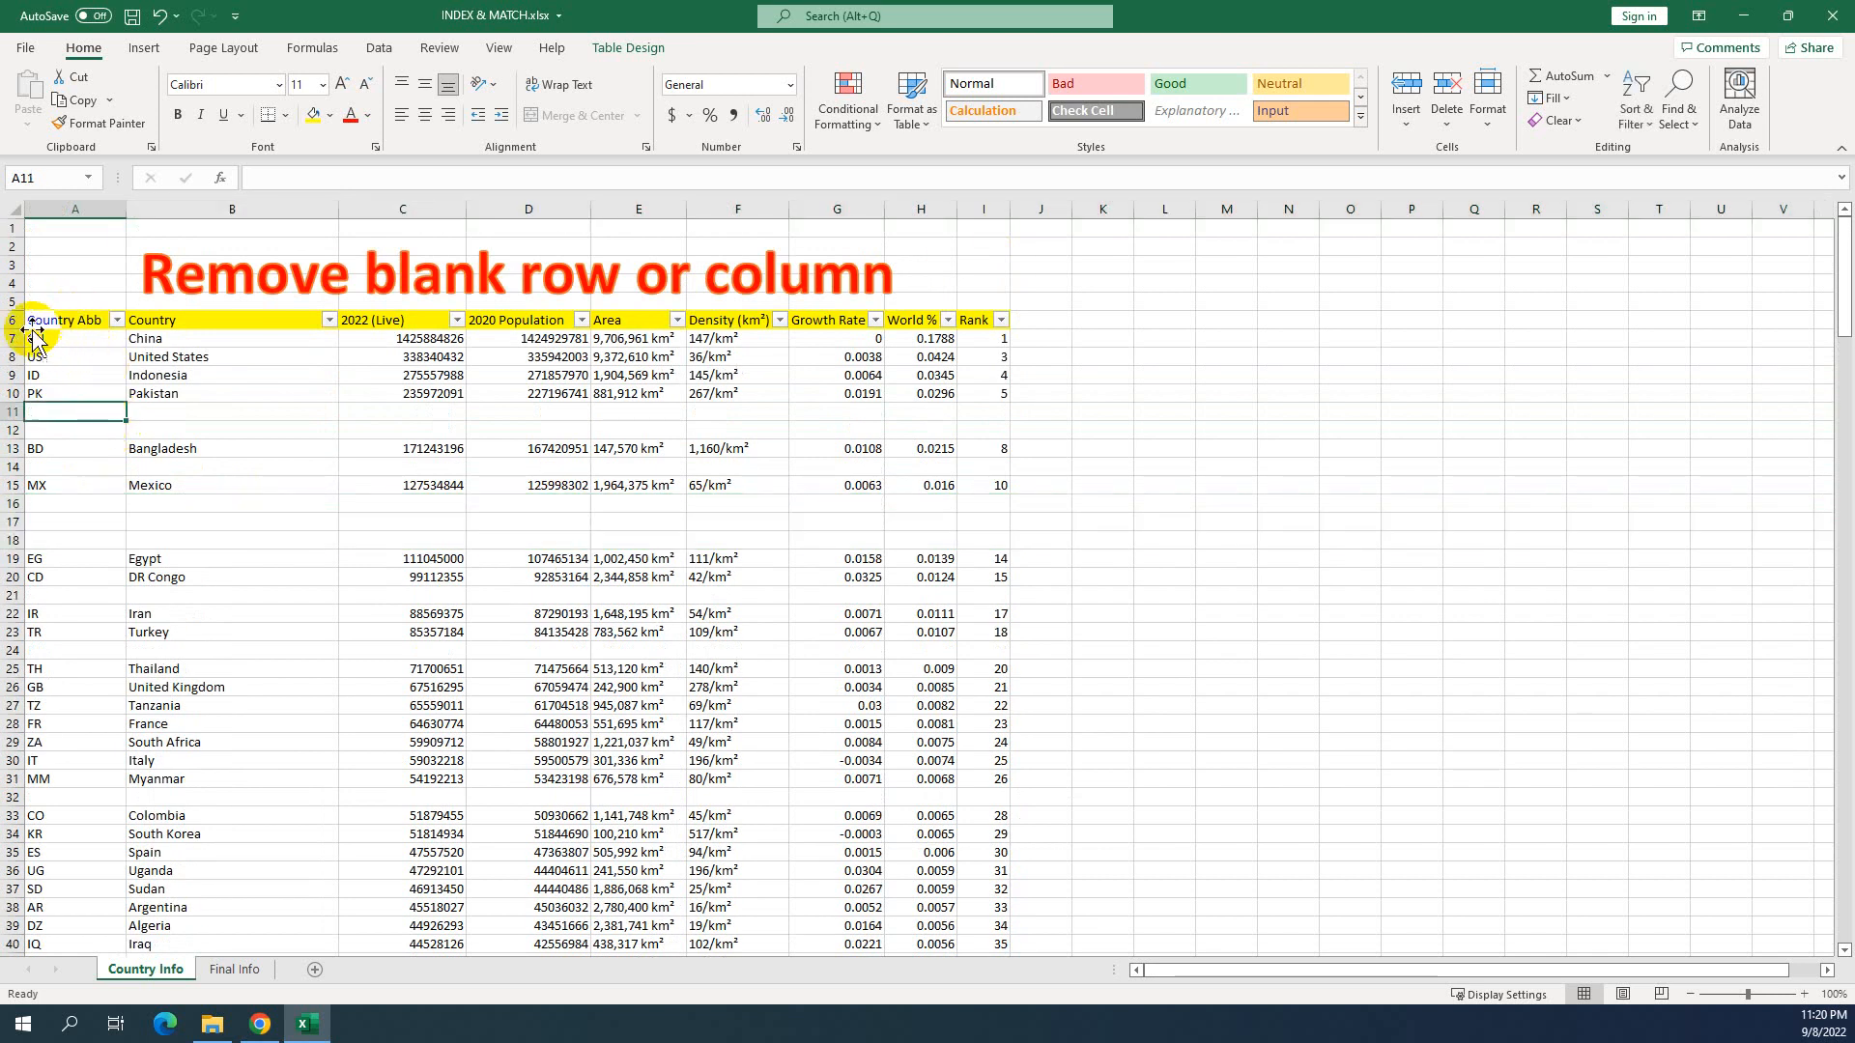
# - Select the whole country table from the header row 6 down to the Vatican City record in row 238, columns A to I
pyautogui.moveTo(32, 320); pyautogui.dragTo(964, 318)
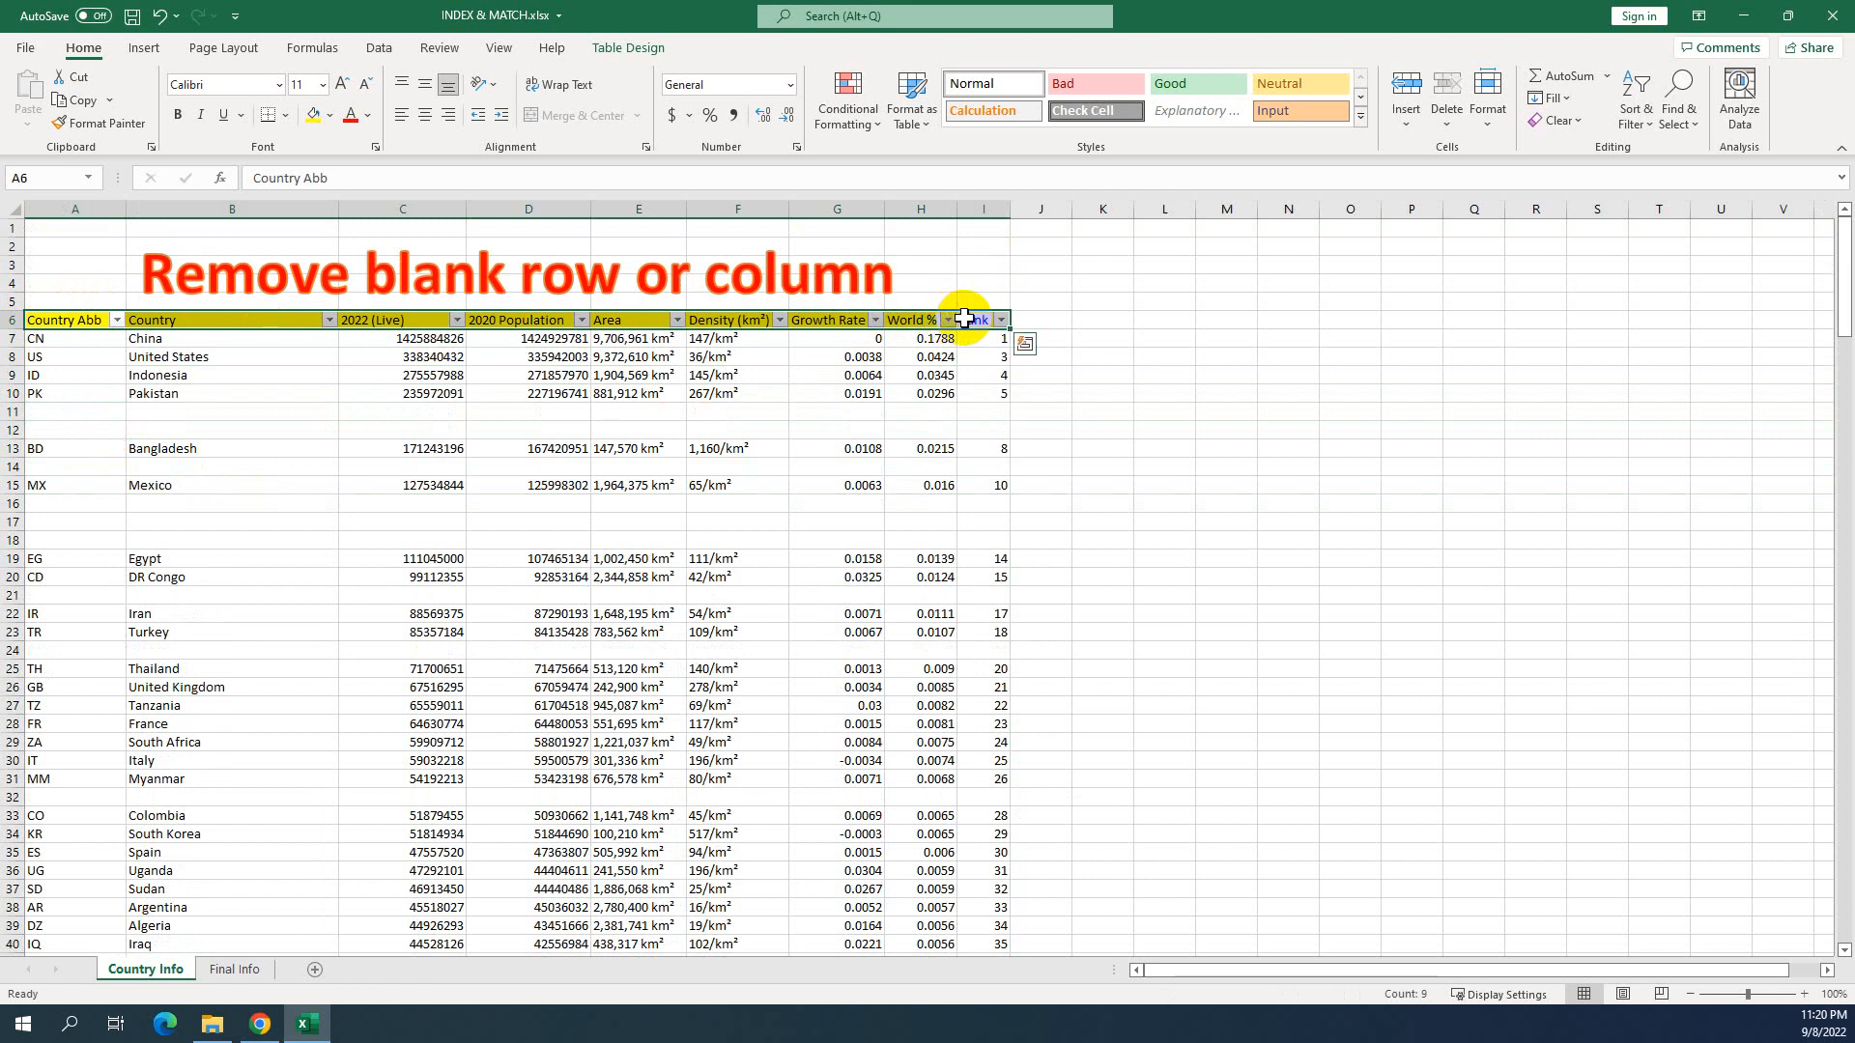
pyautogui.hotkey('shift', 'Down')
pyautogui.hotkey('shift', 'Down')
pyautogui.hotkey('shift', 'Down')
pyautogui.hotkey('shift', 'Down')
pyautogui.hotkey('shift', 'Down')
pyautogui.hotkey('shift', 'Down')
pyautogui.hotkey('shift', 'Down')
pyautogui.hotkey('shift', 'Down')
pyautogui.hotkey('shift', 'Down')
pyautogui.hotkey('shift', 'Down')
pyautogui.hotkey('shift', 'Down')
pyautogui.hotkey('shift', 'Down')
pyautogui.hotkey('shift', 'Down')
pyautogui.hotkey('shift', 'Down')
pyautogui.hotkey('shift', 'Down')
pyautogui.hotkey('shift', 'Down')
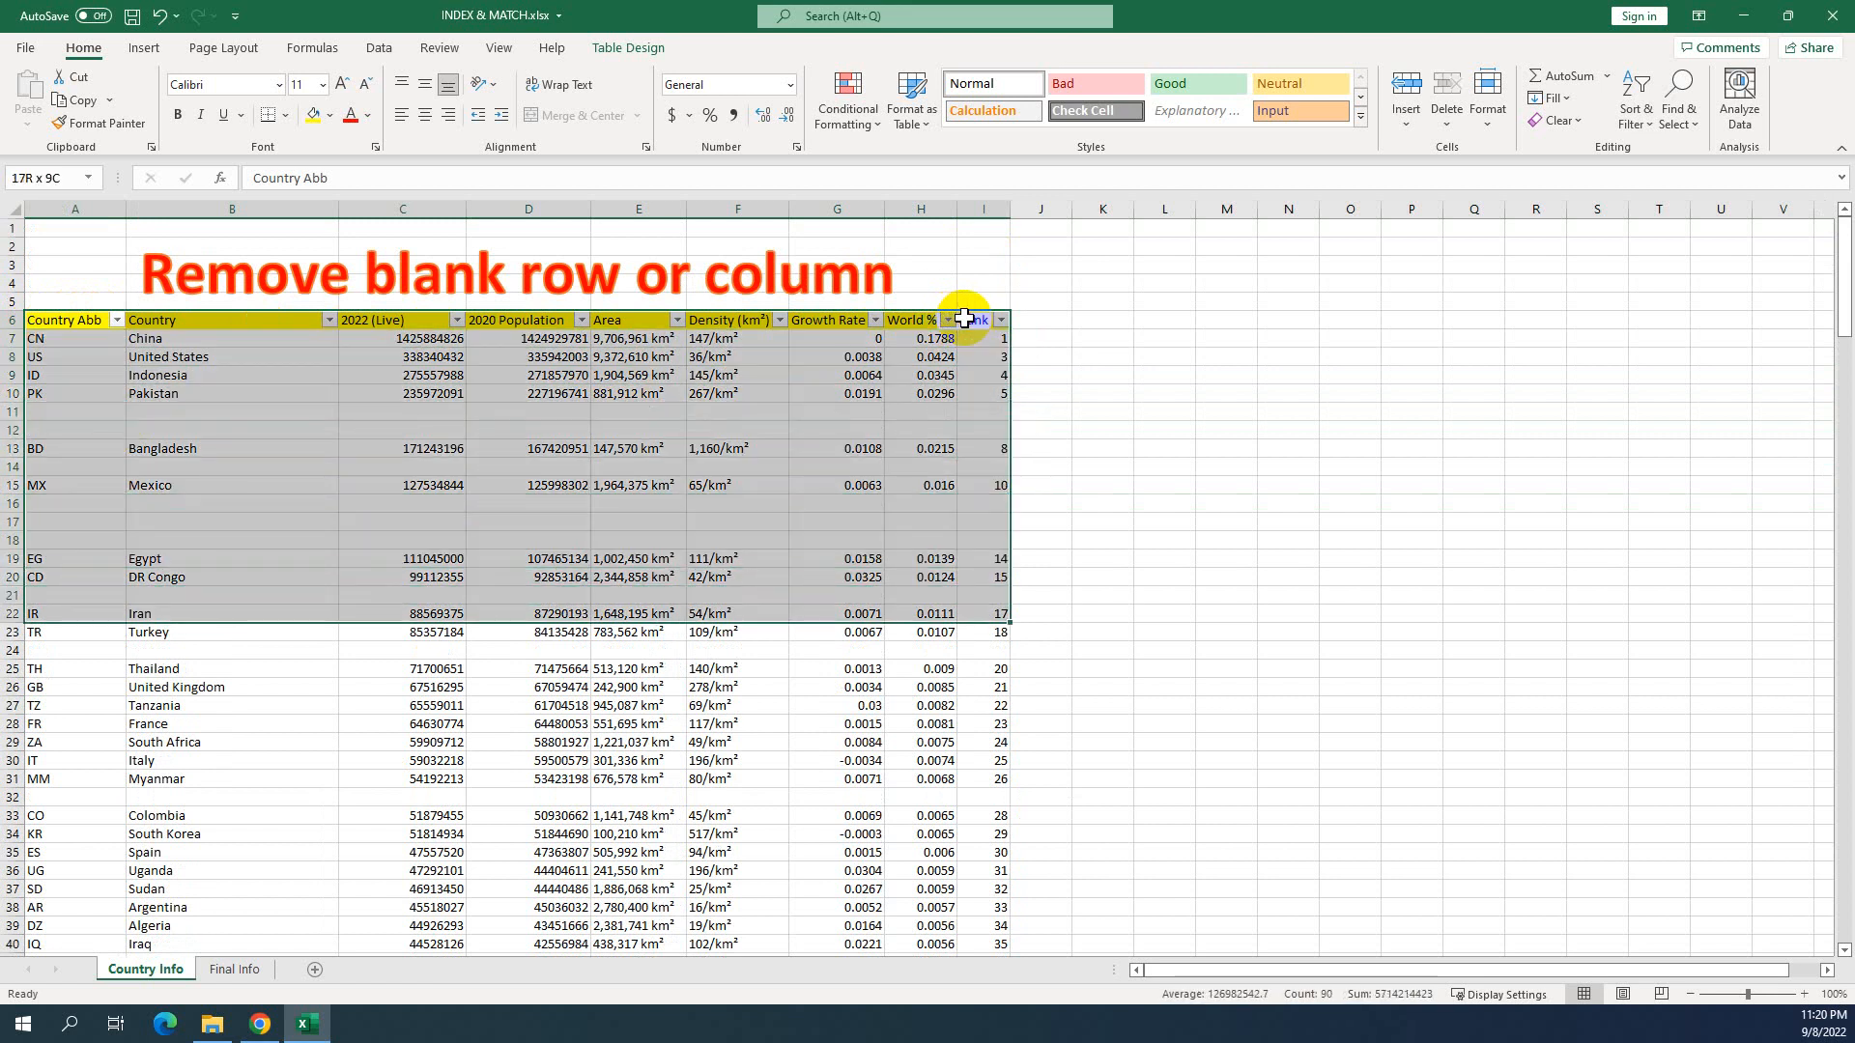
pyautogui.hotkey('shift', 'Down')
pyautogui.hotkey('shift', 'Down')
pyautogui.hotkey('shift', 'Down')
pyautogui.hotkey('shift', 'Down')
pyautogui.hotkey('shift', 'Down')
pyautogui.hotkey('shift', 'Down')
pyautogui.hotkey('shift', 'Down')
pyautogui.hotkey('shift', 'Down')
pyautogui.hotkey('shift', 'Down')
pyautogui.hotkey('shift', 'Down')
pyautogui.hotkey('shift', 'Down')
pyautogui.hotkey('shift', 'Down')
pyautogui.hotkey('shift', 'Down')
pyautogui.hotkey('shift', 'Down')
pyautogui.hotkey('shift', 'Down')
pyautogui.hotkey('shift', 'Down')
pyautogui.hotkey('shift', 'Down')
pyautogui.hotkey('shift', 'Down')
pyautogui.hotkey('shift', 'Down')
pyautogui.hotkey('shift', 'Down')
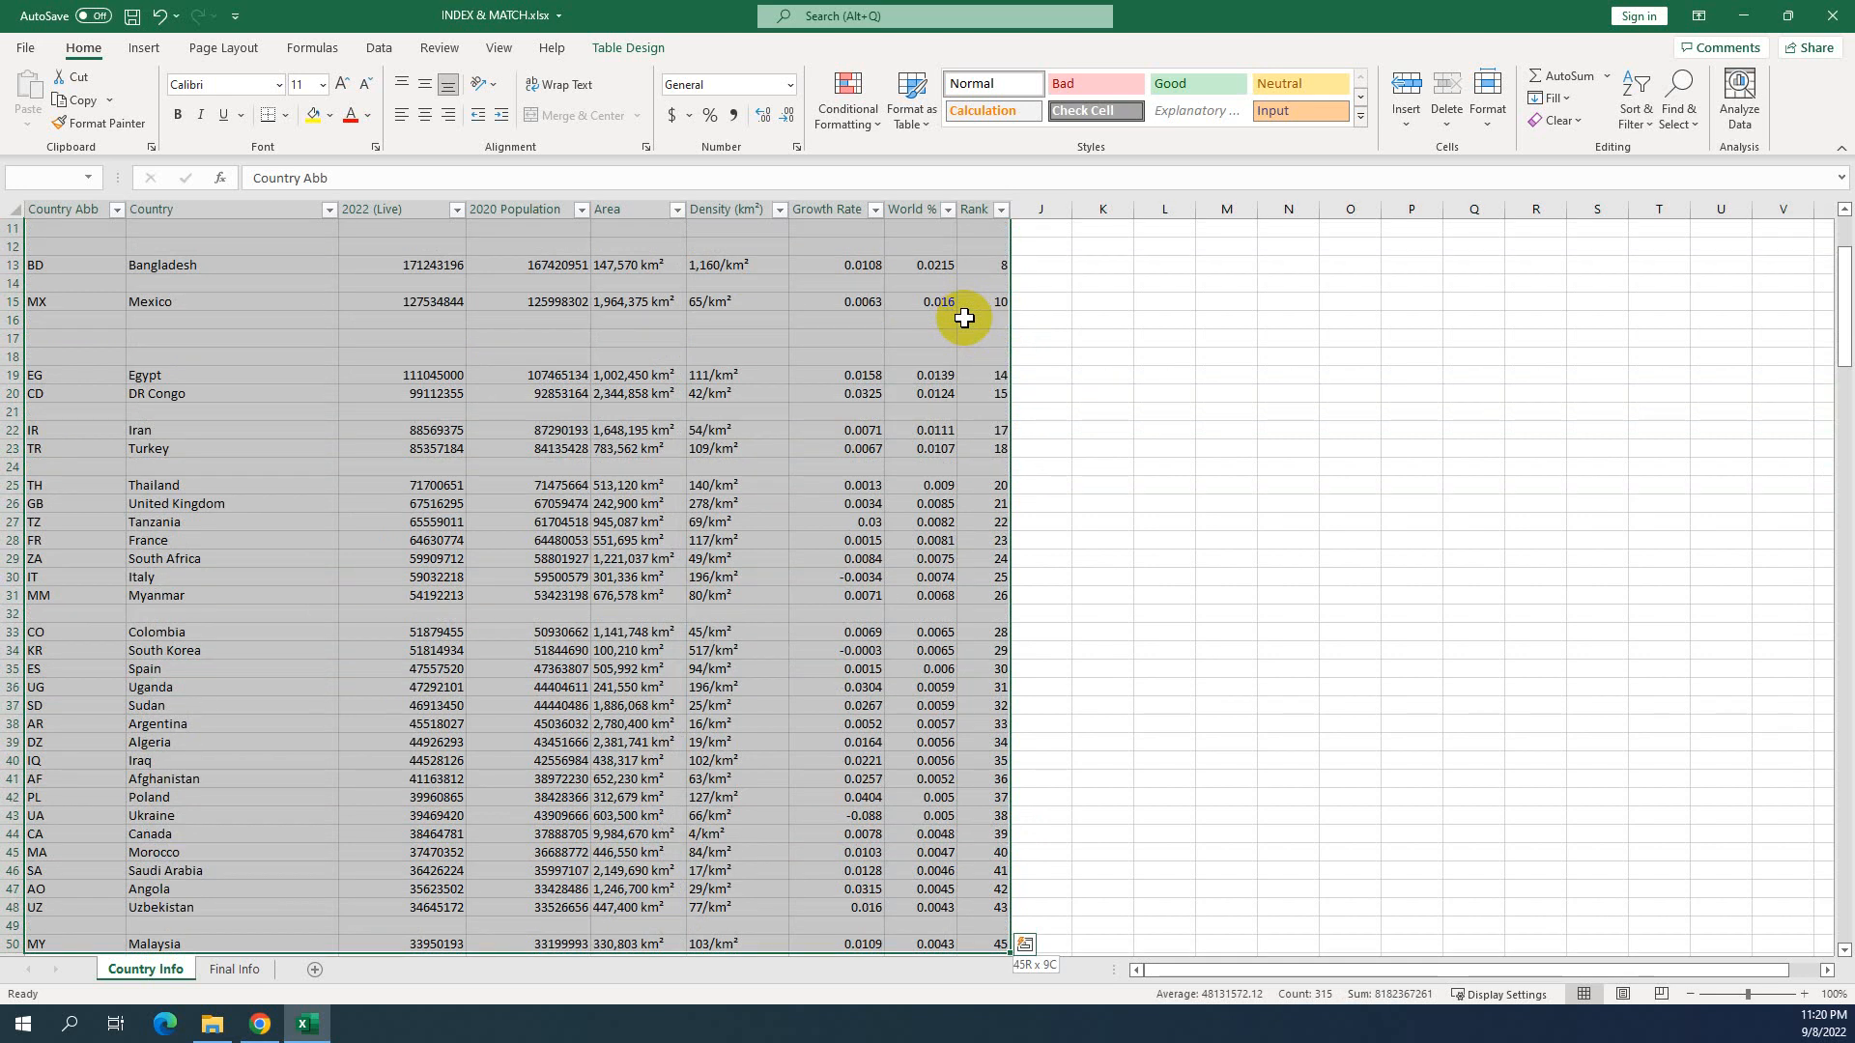
pyautogui.hotkey('shift', 'Down')
pyautogui.hotkey('shift', 'Down')
pyautogui.hotkey('shift', 'Down')
pyautogui.hotkey('shift', 'Down')
pyautogui.hotkey('shift', 'Down')
pyautogui.hotkey('shift', 'Down')
pyautogui.hotkey('shift', 'Down')
pyautogui.hotkey('shift', 'Down')
pyautogui.hotkey('shift', 'Down')
pyautogui.hotkey('shift', 'Down')
pyautogui.hotkey('shift', 'Down')
pyautogui.hotkey('shift', 'Down')
pyautogui.hotkey('shift', 'Down')
pyautogui.hotkey('shift', 'Down')
pyautogui.hotkey('shift', 'Down')
pyautogui.hotkey('shift', 'Down')
pyautogui.hotkey('shift', 'Down')
pyautogui.hotkey('shift', 'Down')
pyautogui.hotkey('shift', 'Down')
pyautogui.hotkey('shift', 'Down')
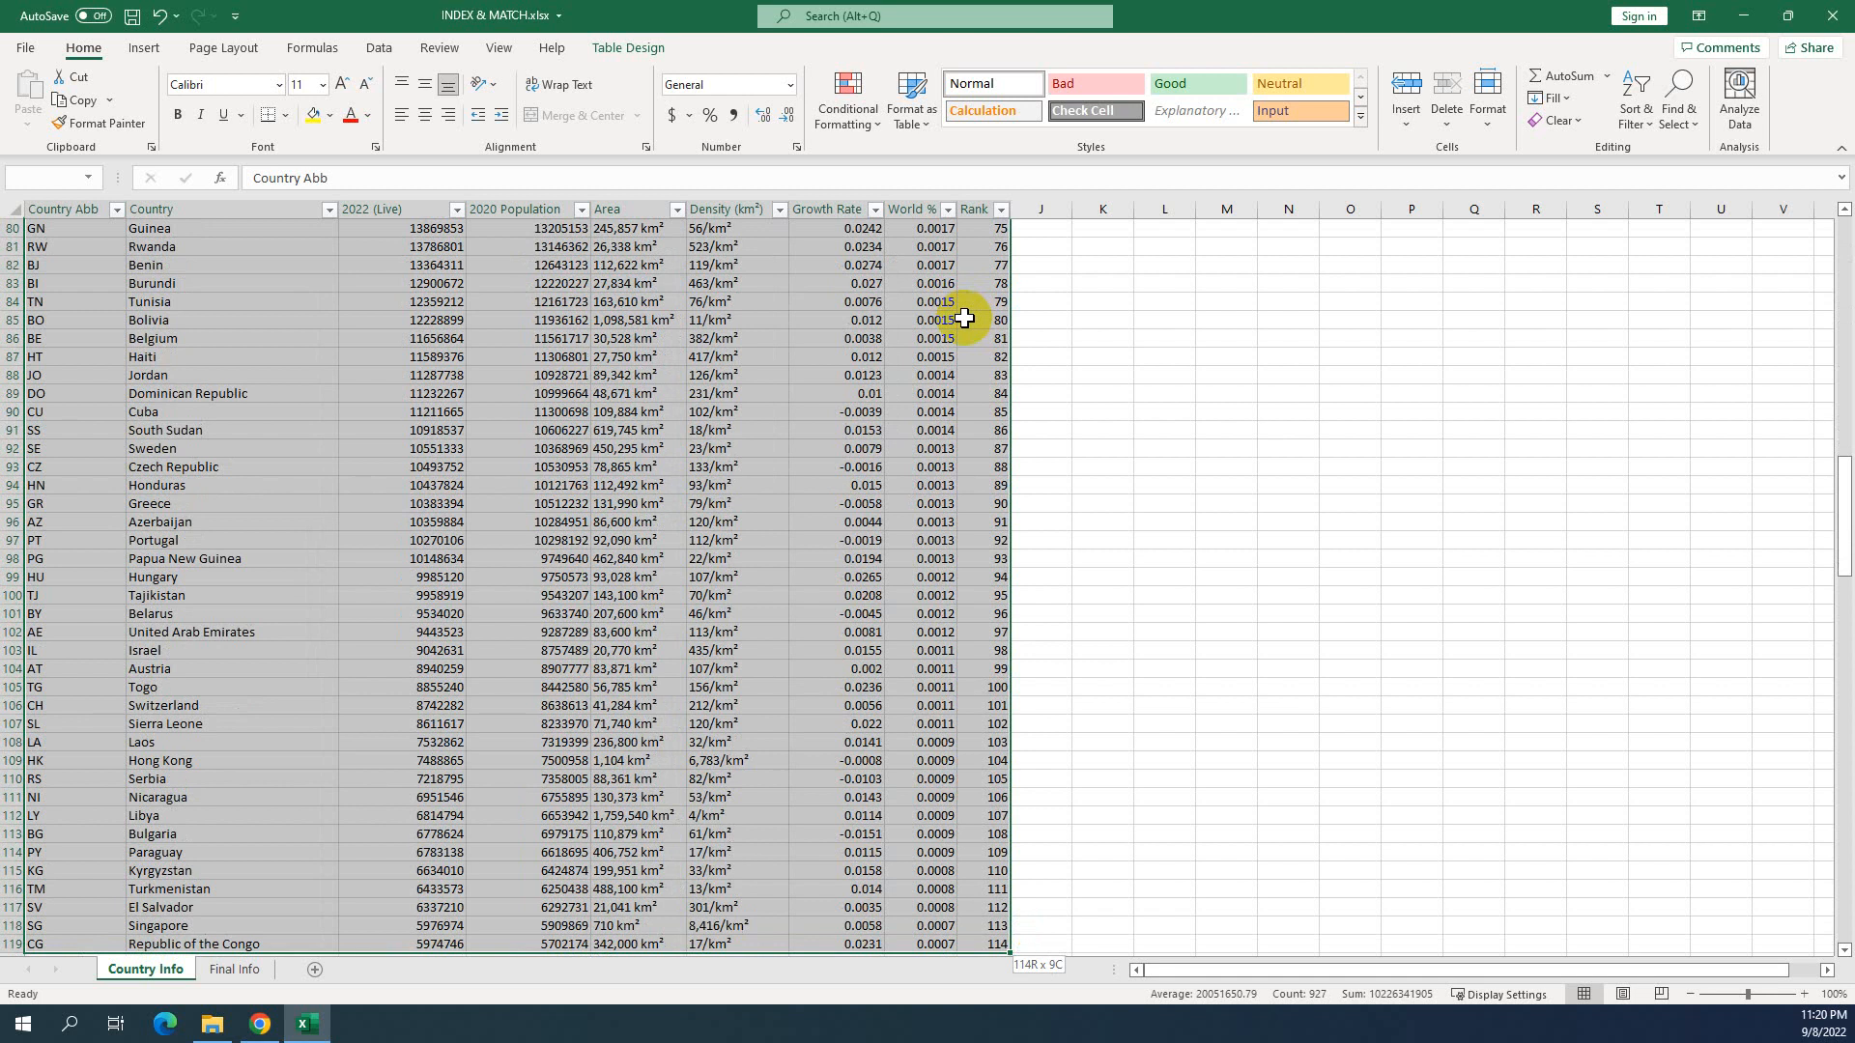
pyautogui.hotkey('shift', 'Down')
pyautogui.hotkey('shift', 'Down')
pyautogui.hotkey('shift', 'Down')
pyautogui.hotkey('ctrl', 'shift', 'Down')
pyautogui.hotkey('ctrl', 'shift', 'Down')
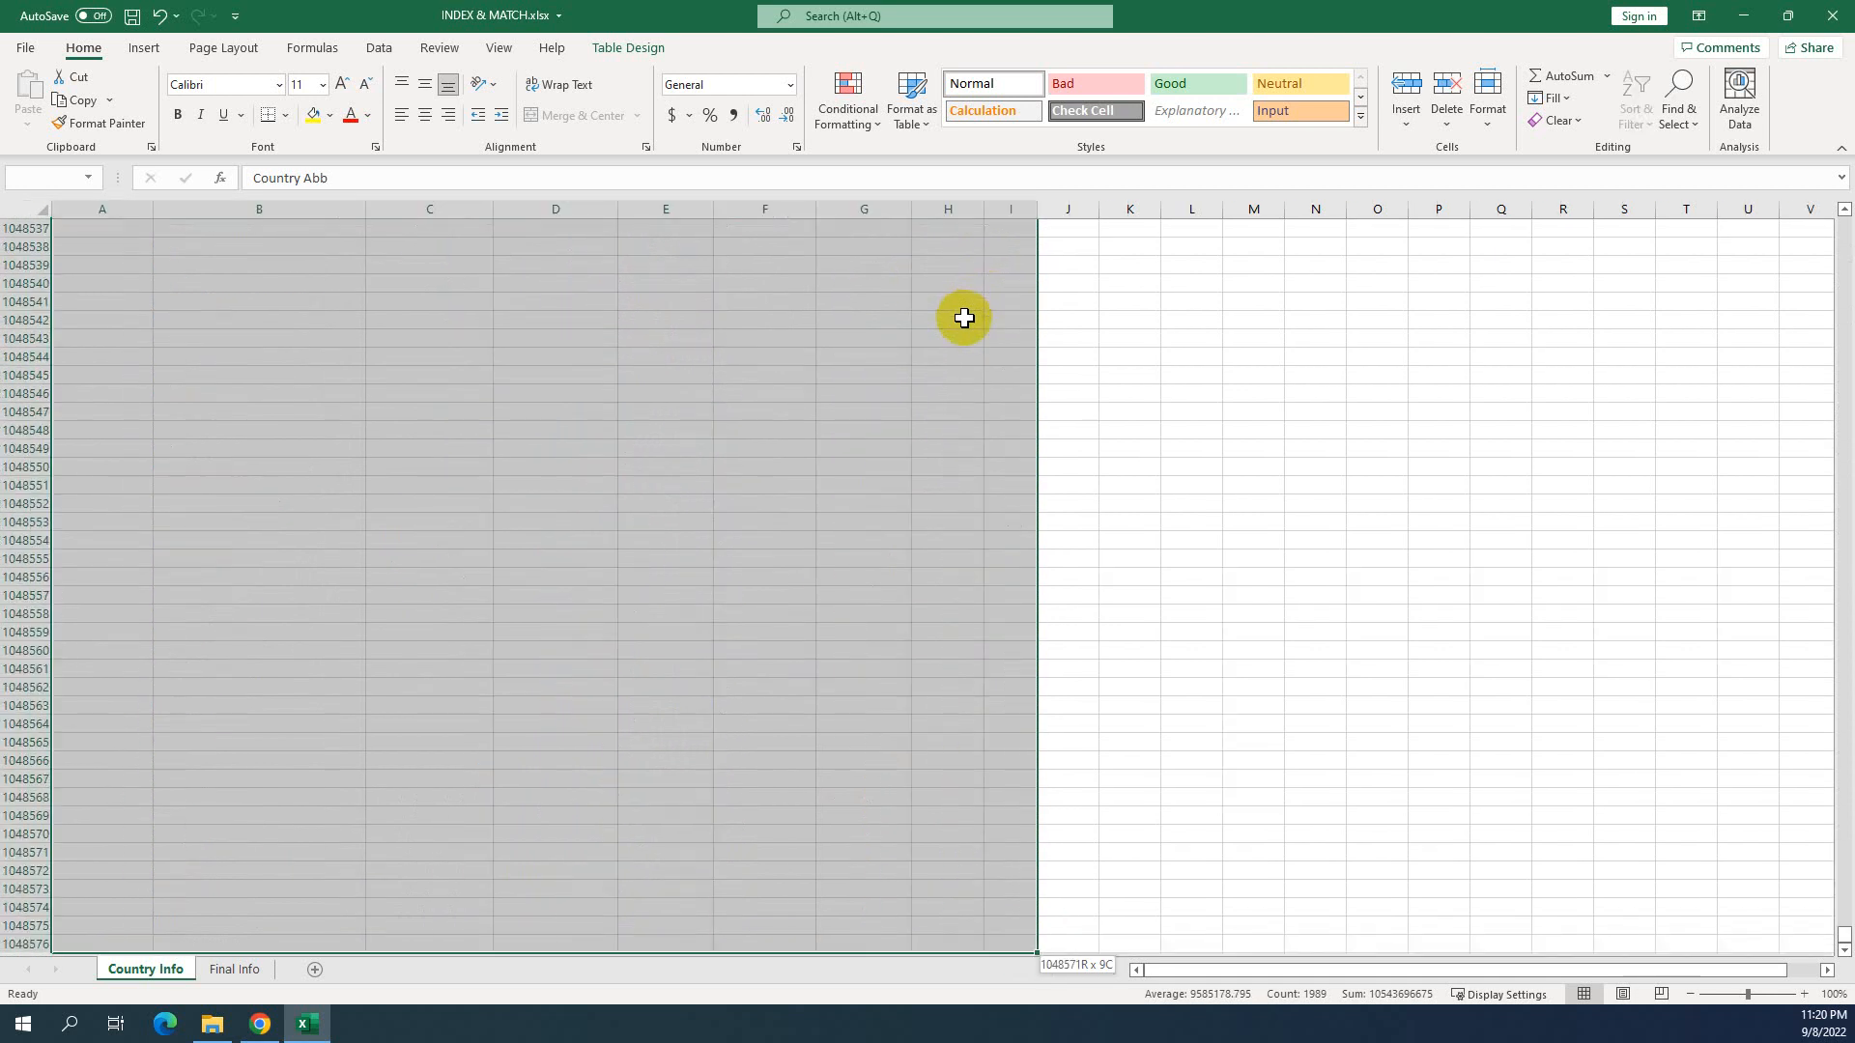
pyautogui.hotkey('ctrl', 'shift', 'Up')
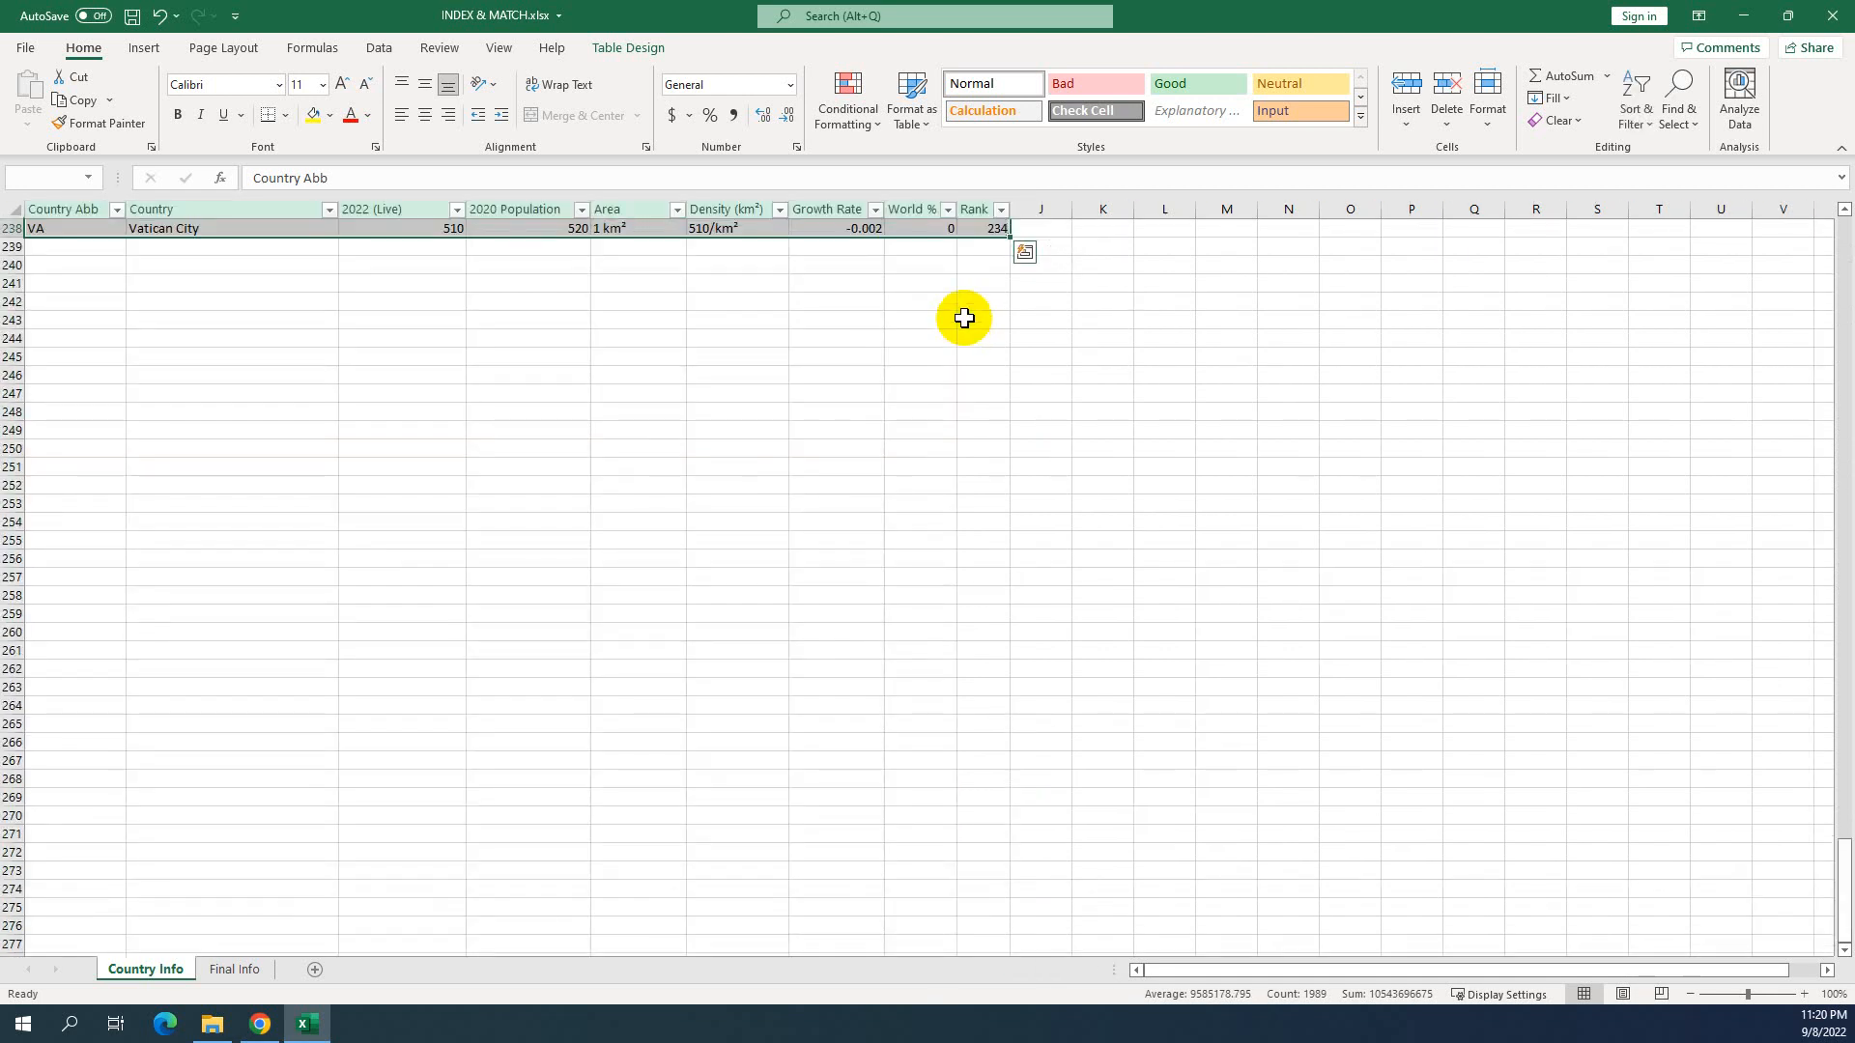
# - Use Go To Special with the Blanks option to select only the empty cells within the selected table range
pyautogui.scroll(17, 965, 318)
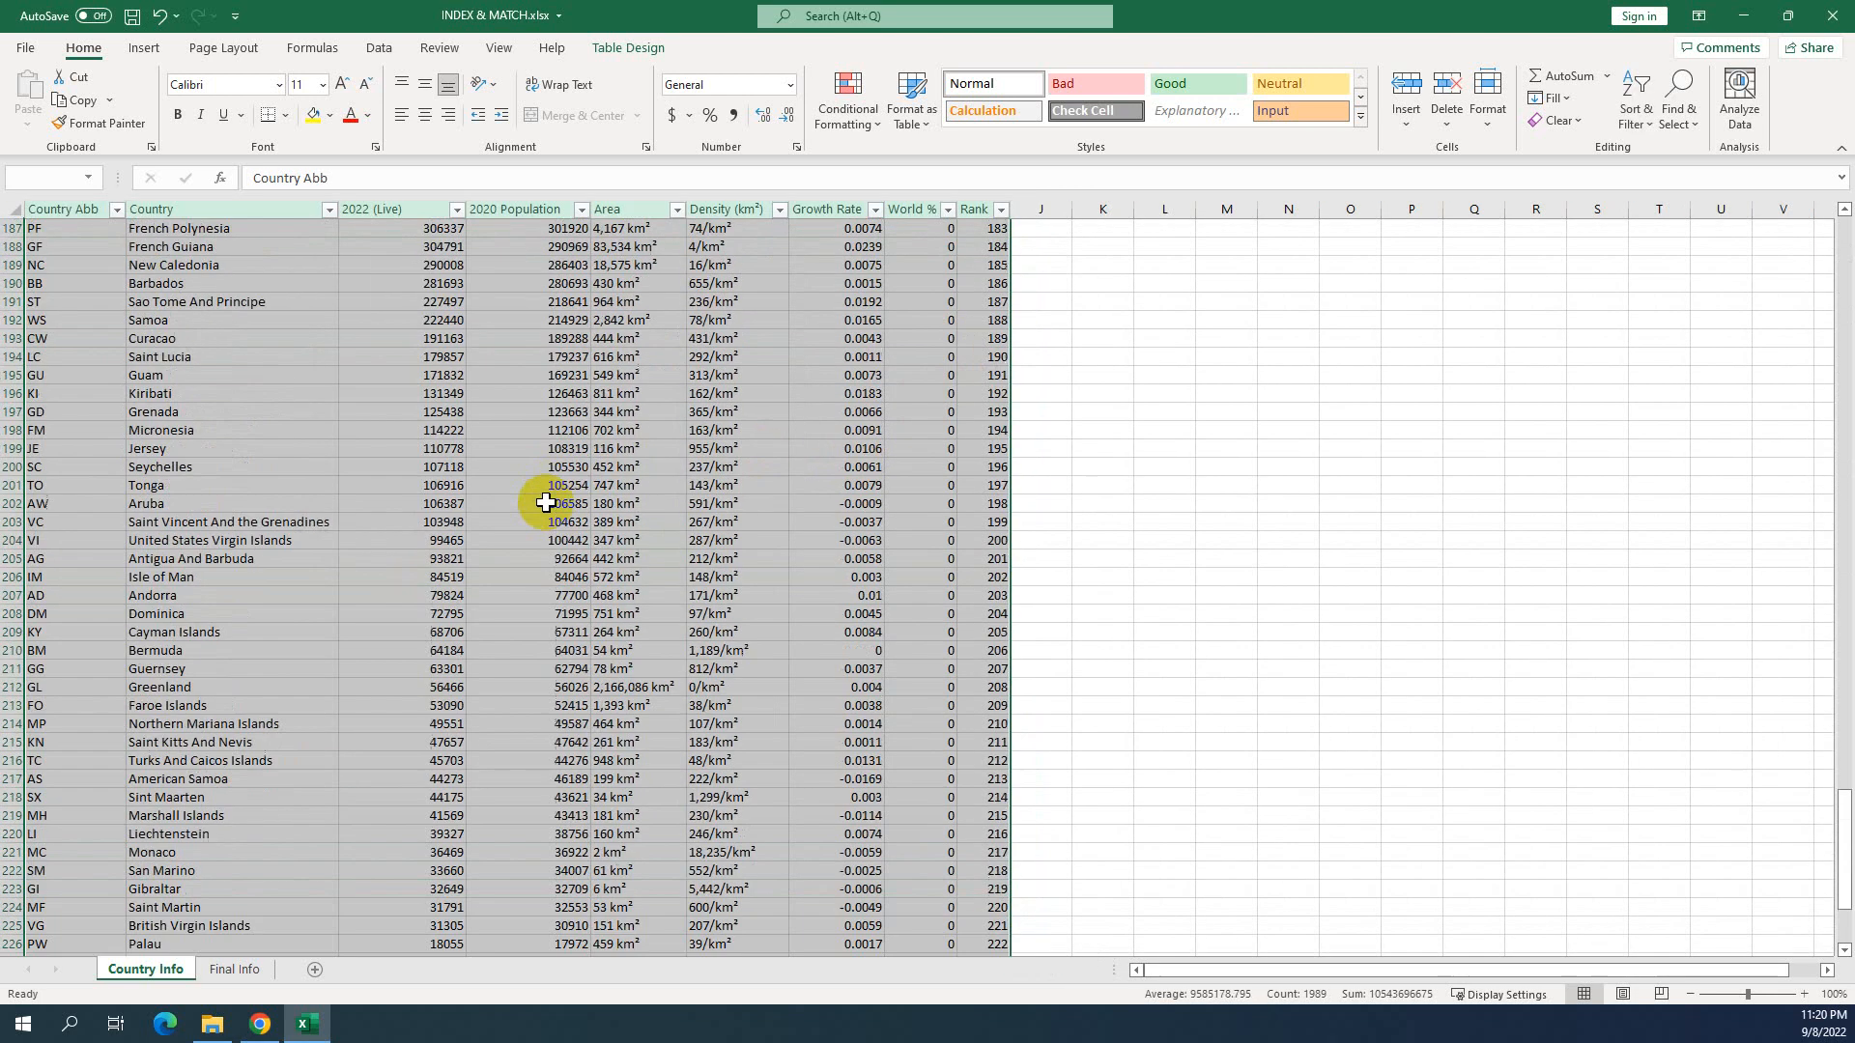
pyautogui.scroll(6, 546, 502)
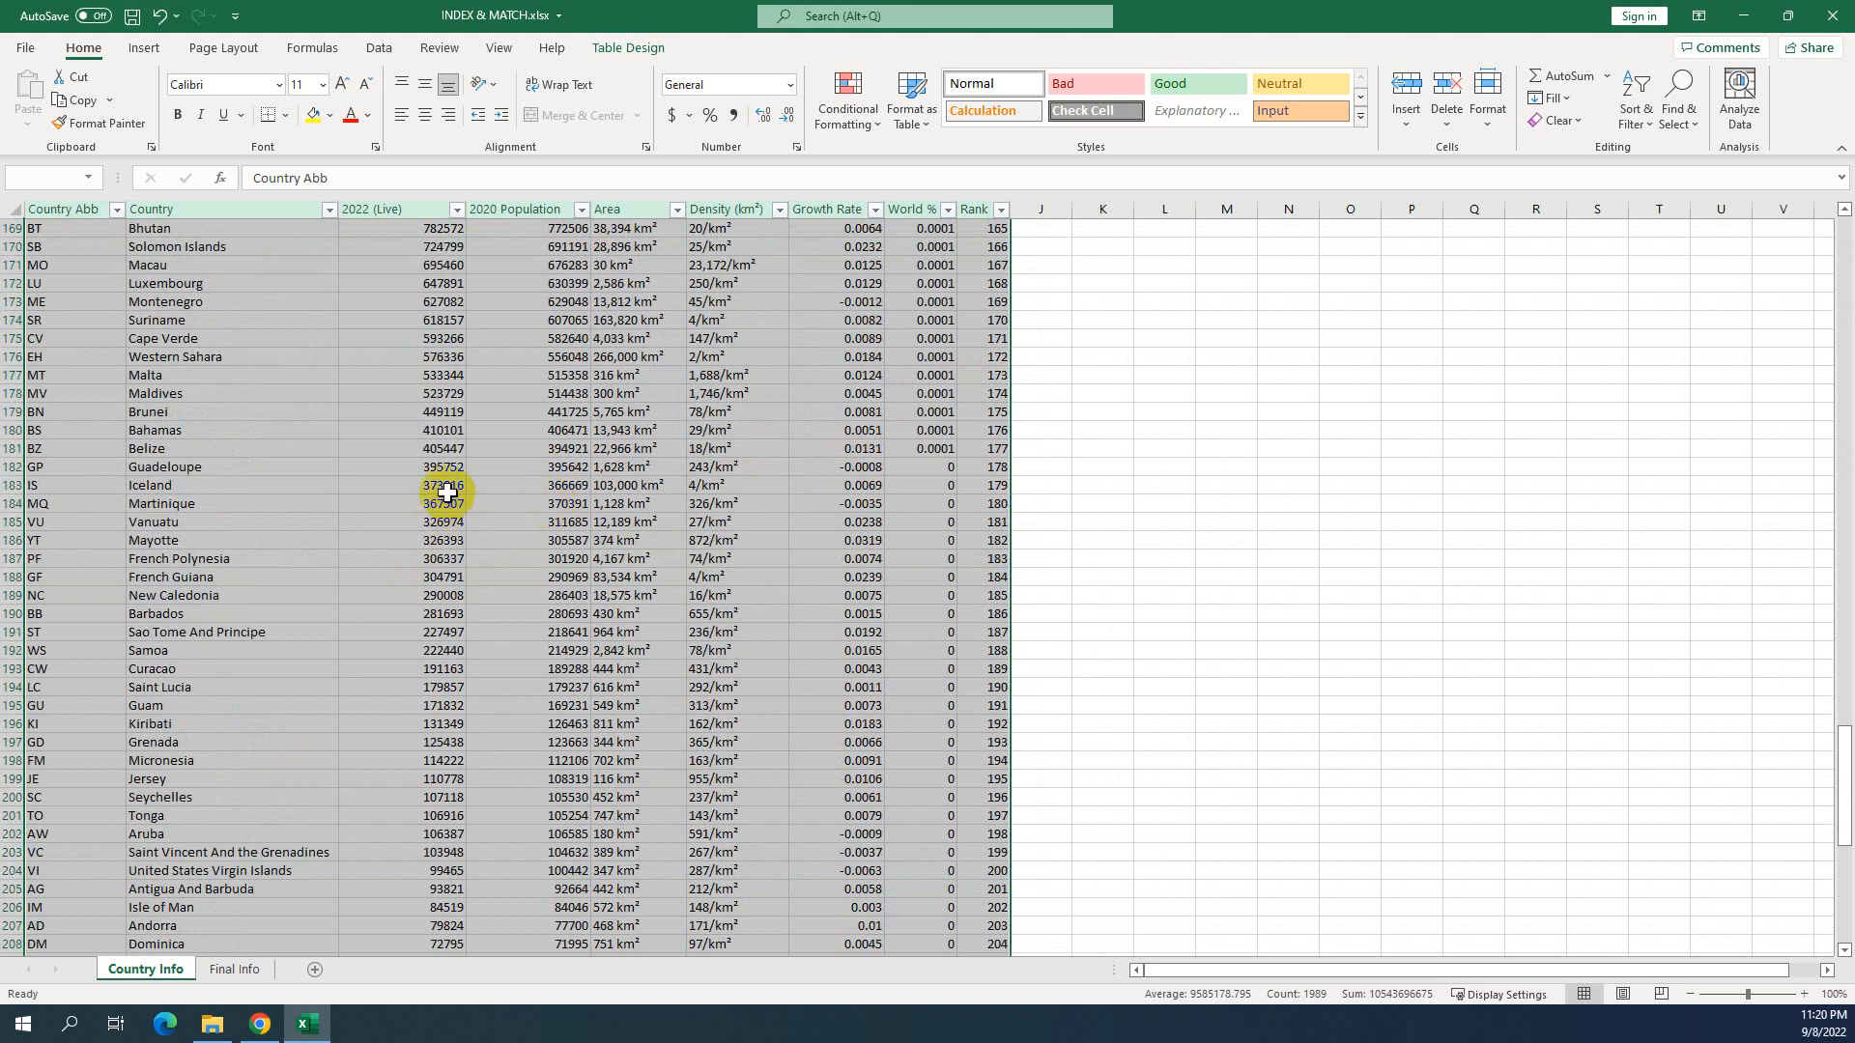
pyautogui.scroll(10, 278, 464)
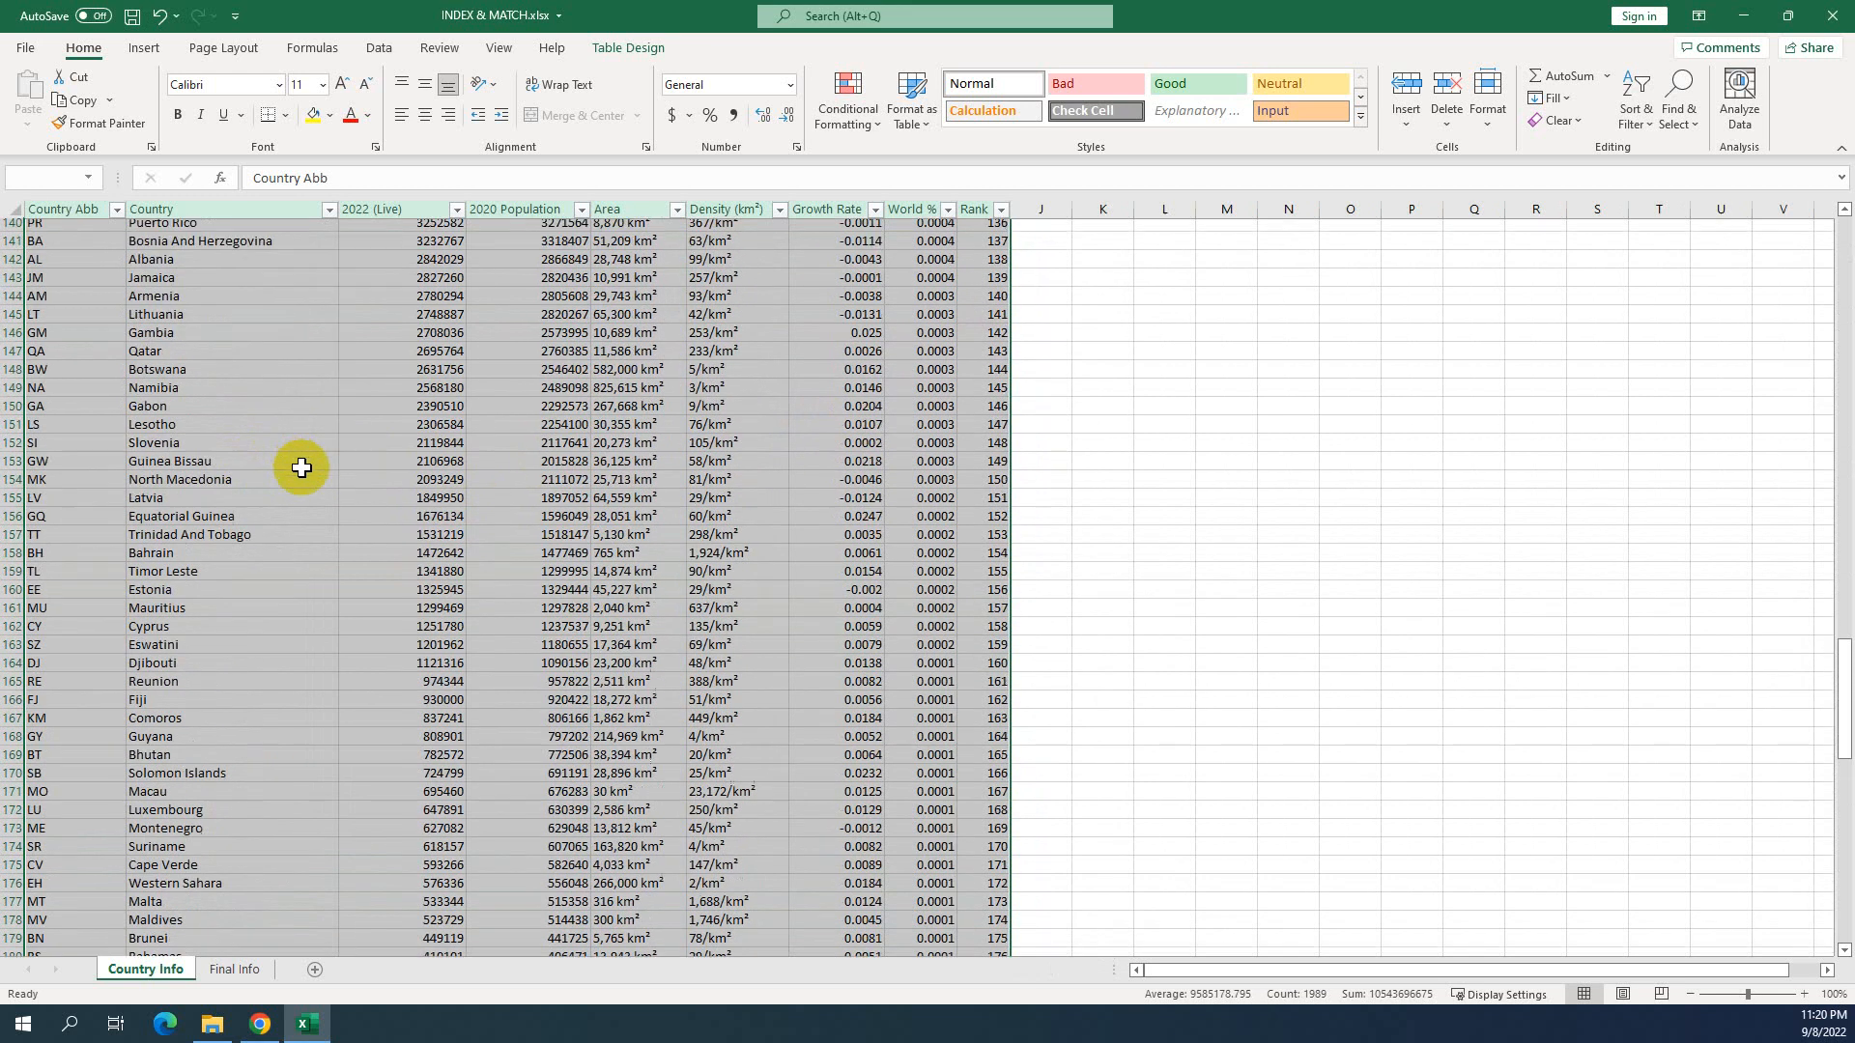
pyautogui.scroll(10, 302, 467)
pyautogui.moveTo(1843, 589); pyautogui.dragTo(1841, 150)
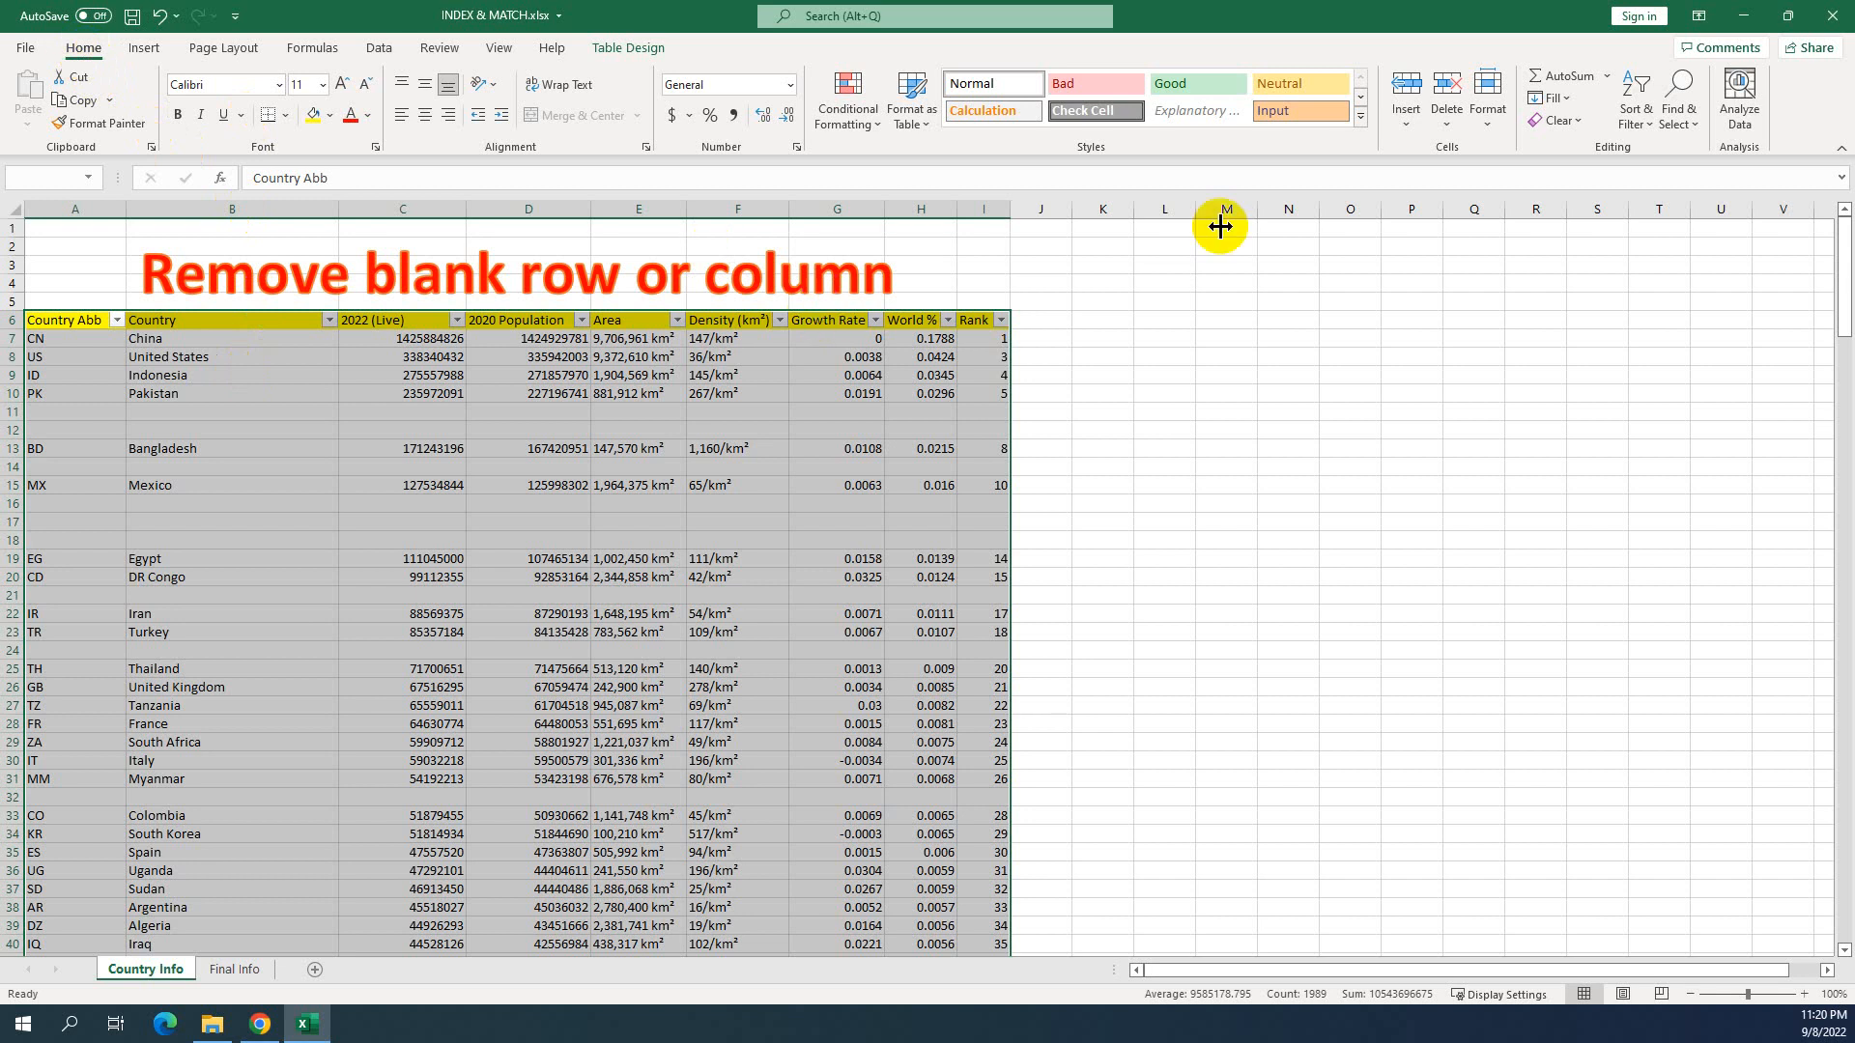
pyautogui.click(1698, 140)
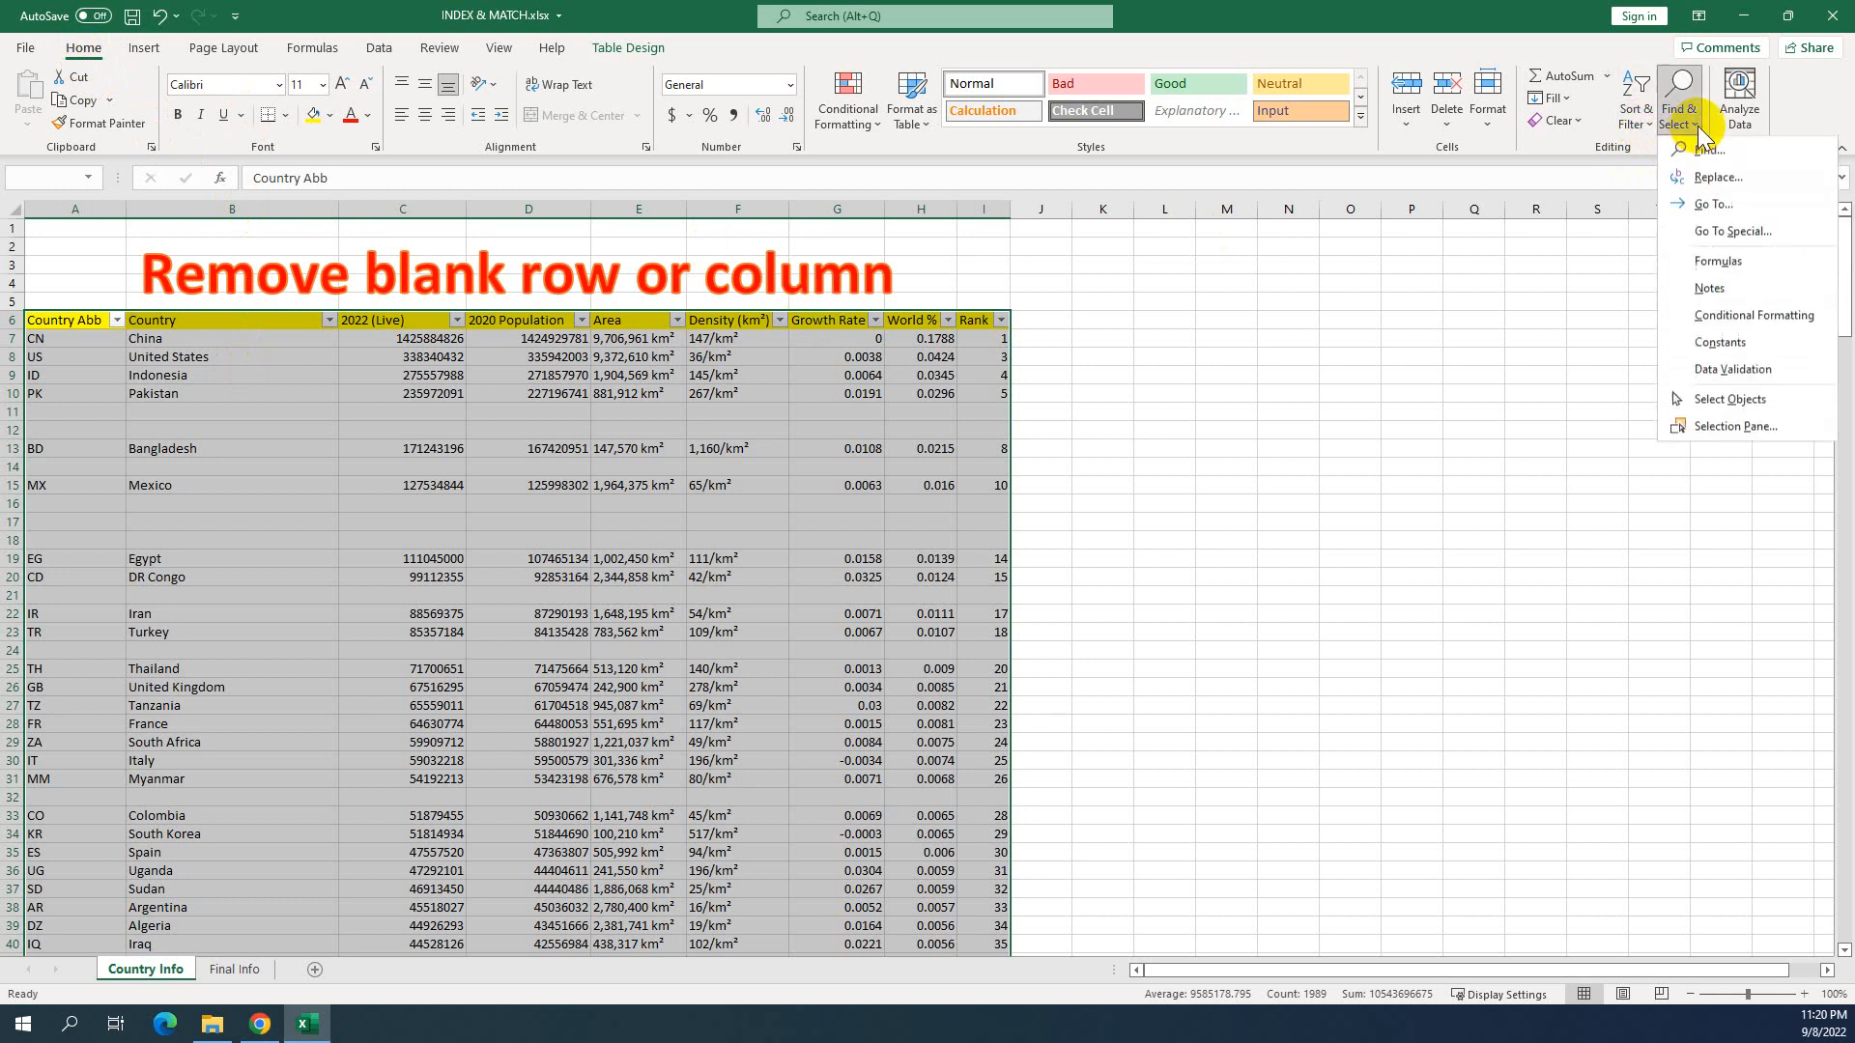
pyautogui.click(1713, 207)
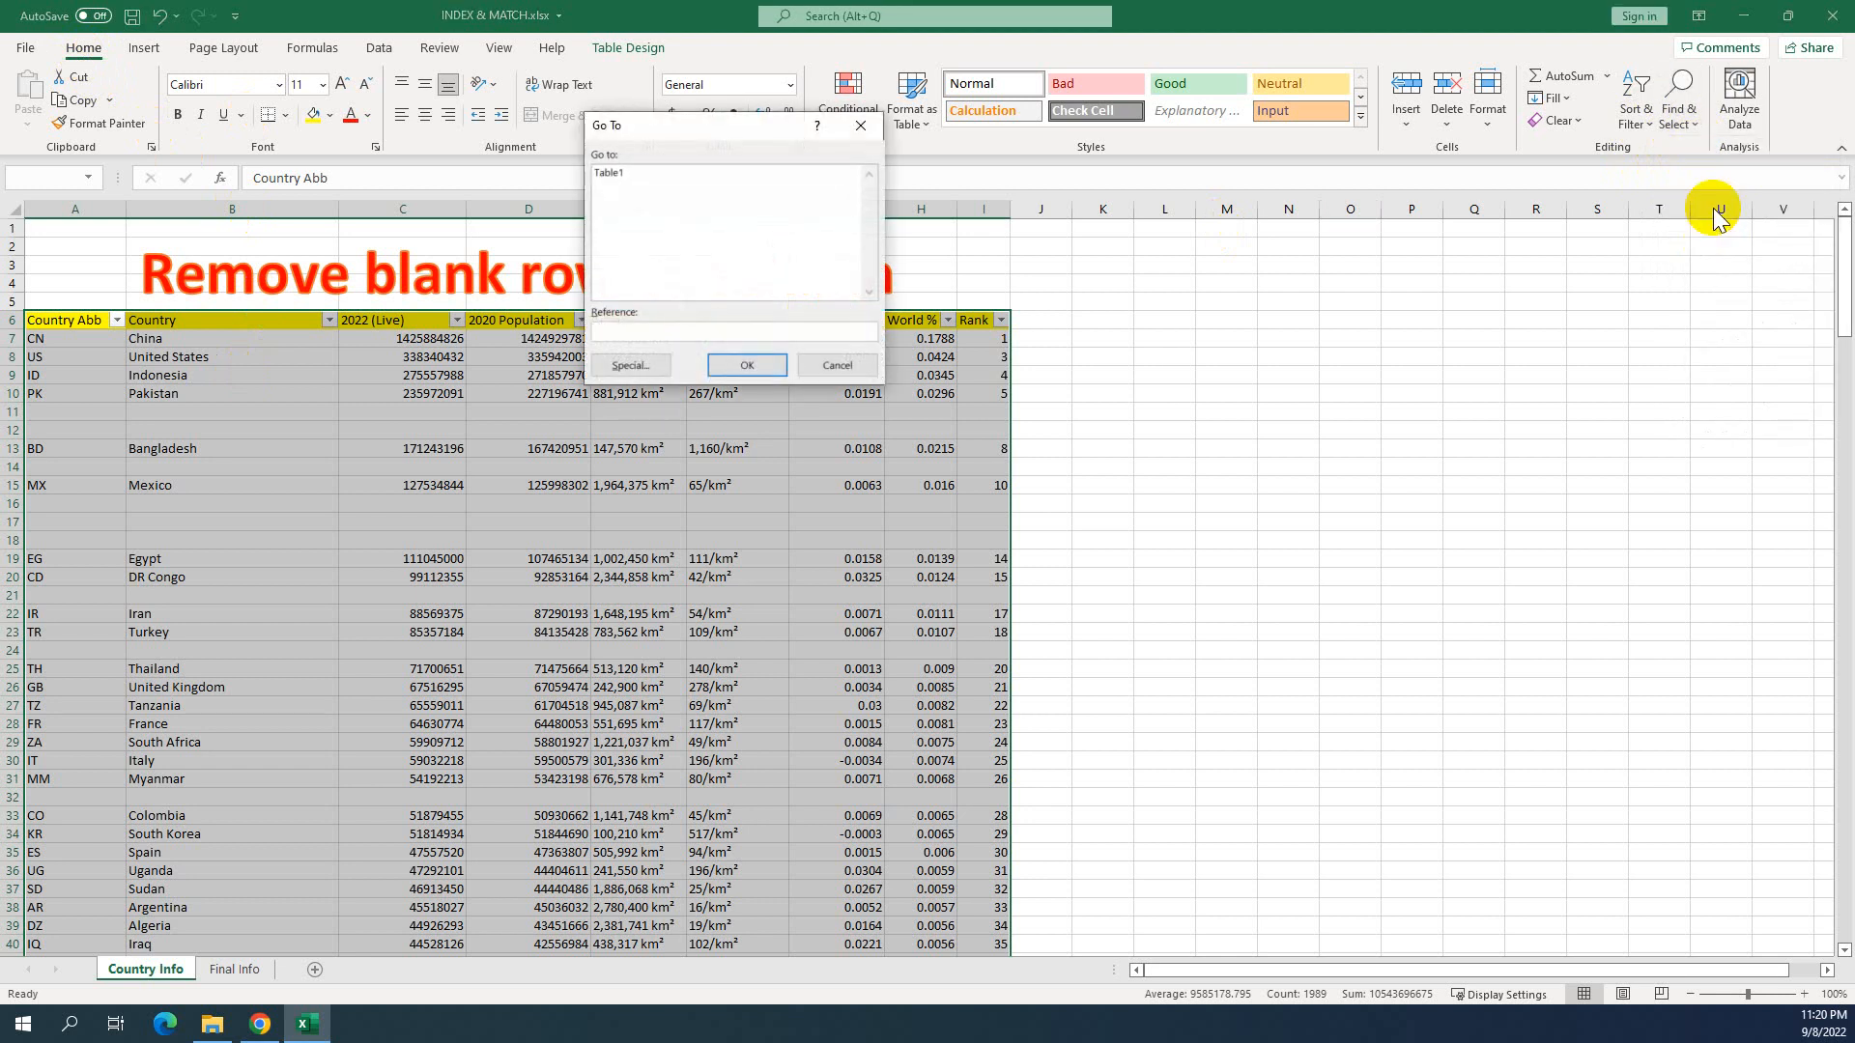
pyautogui.click(629, 365)
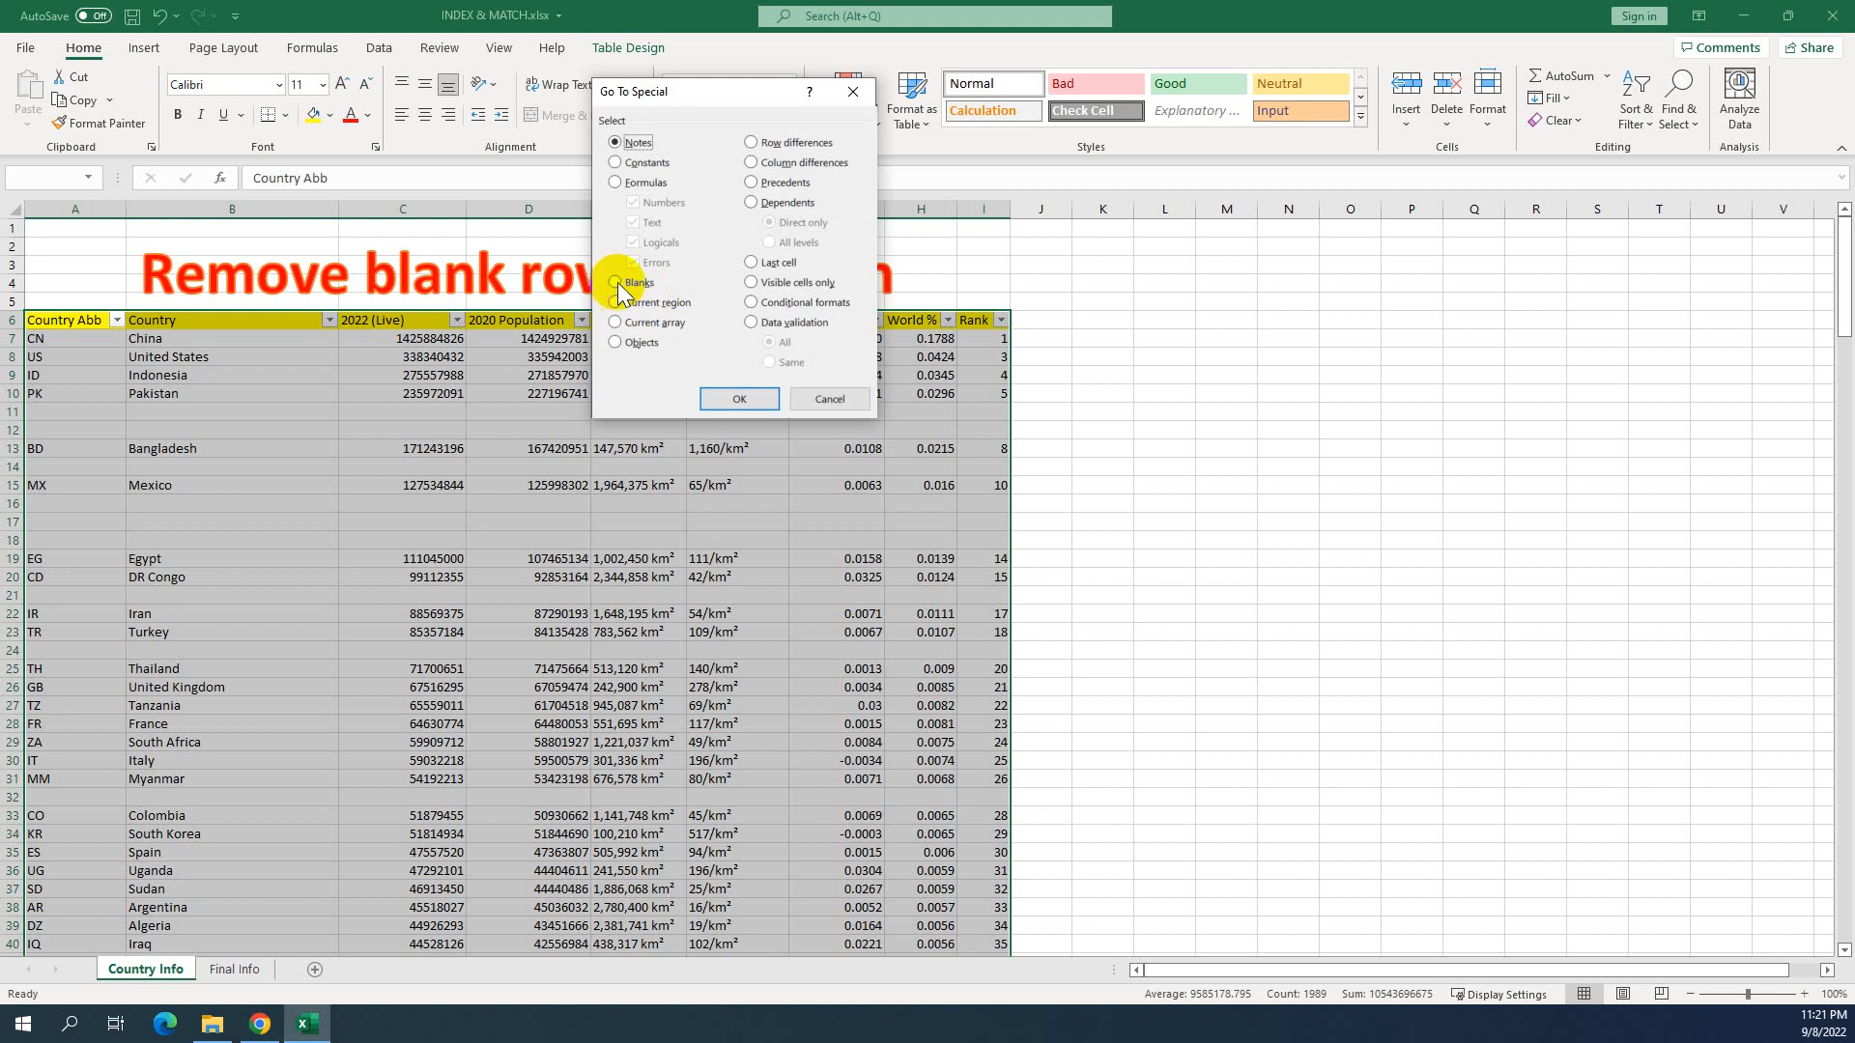
pyautogui.click(736, 399)
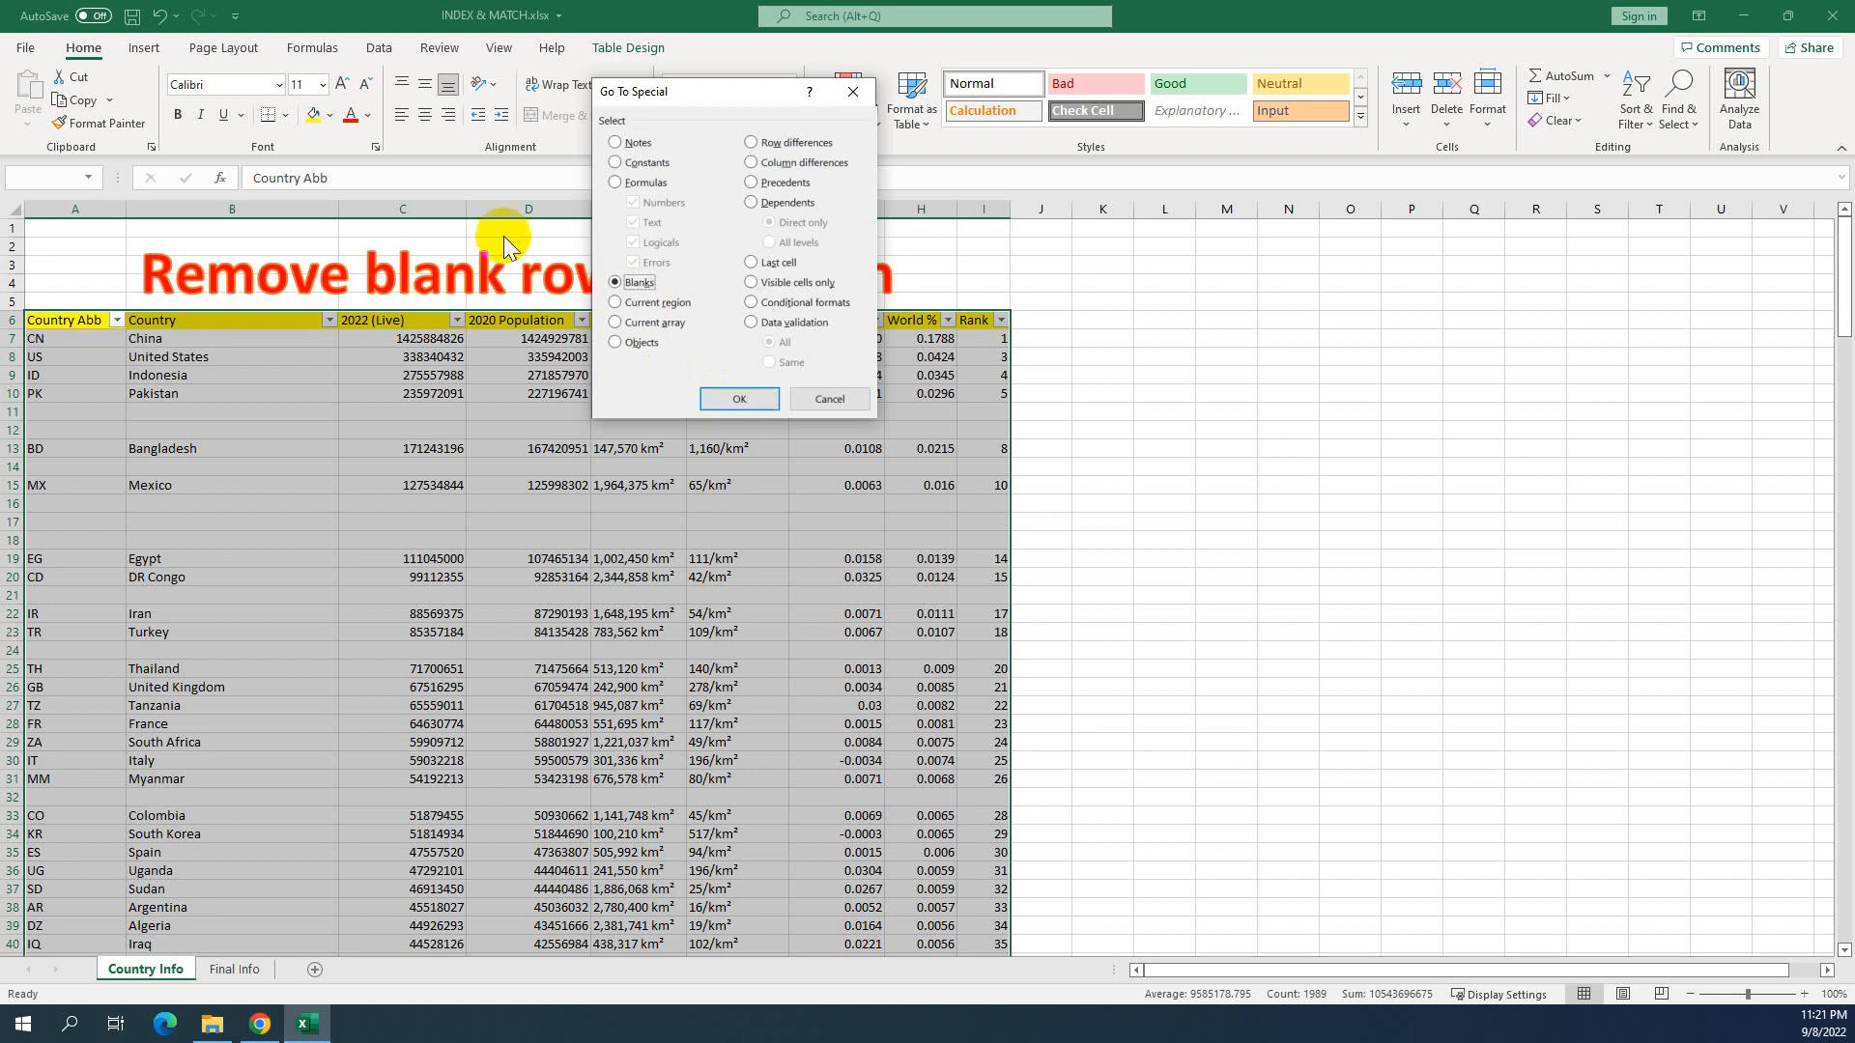
pyautogui.click(740, 400)
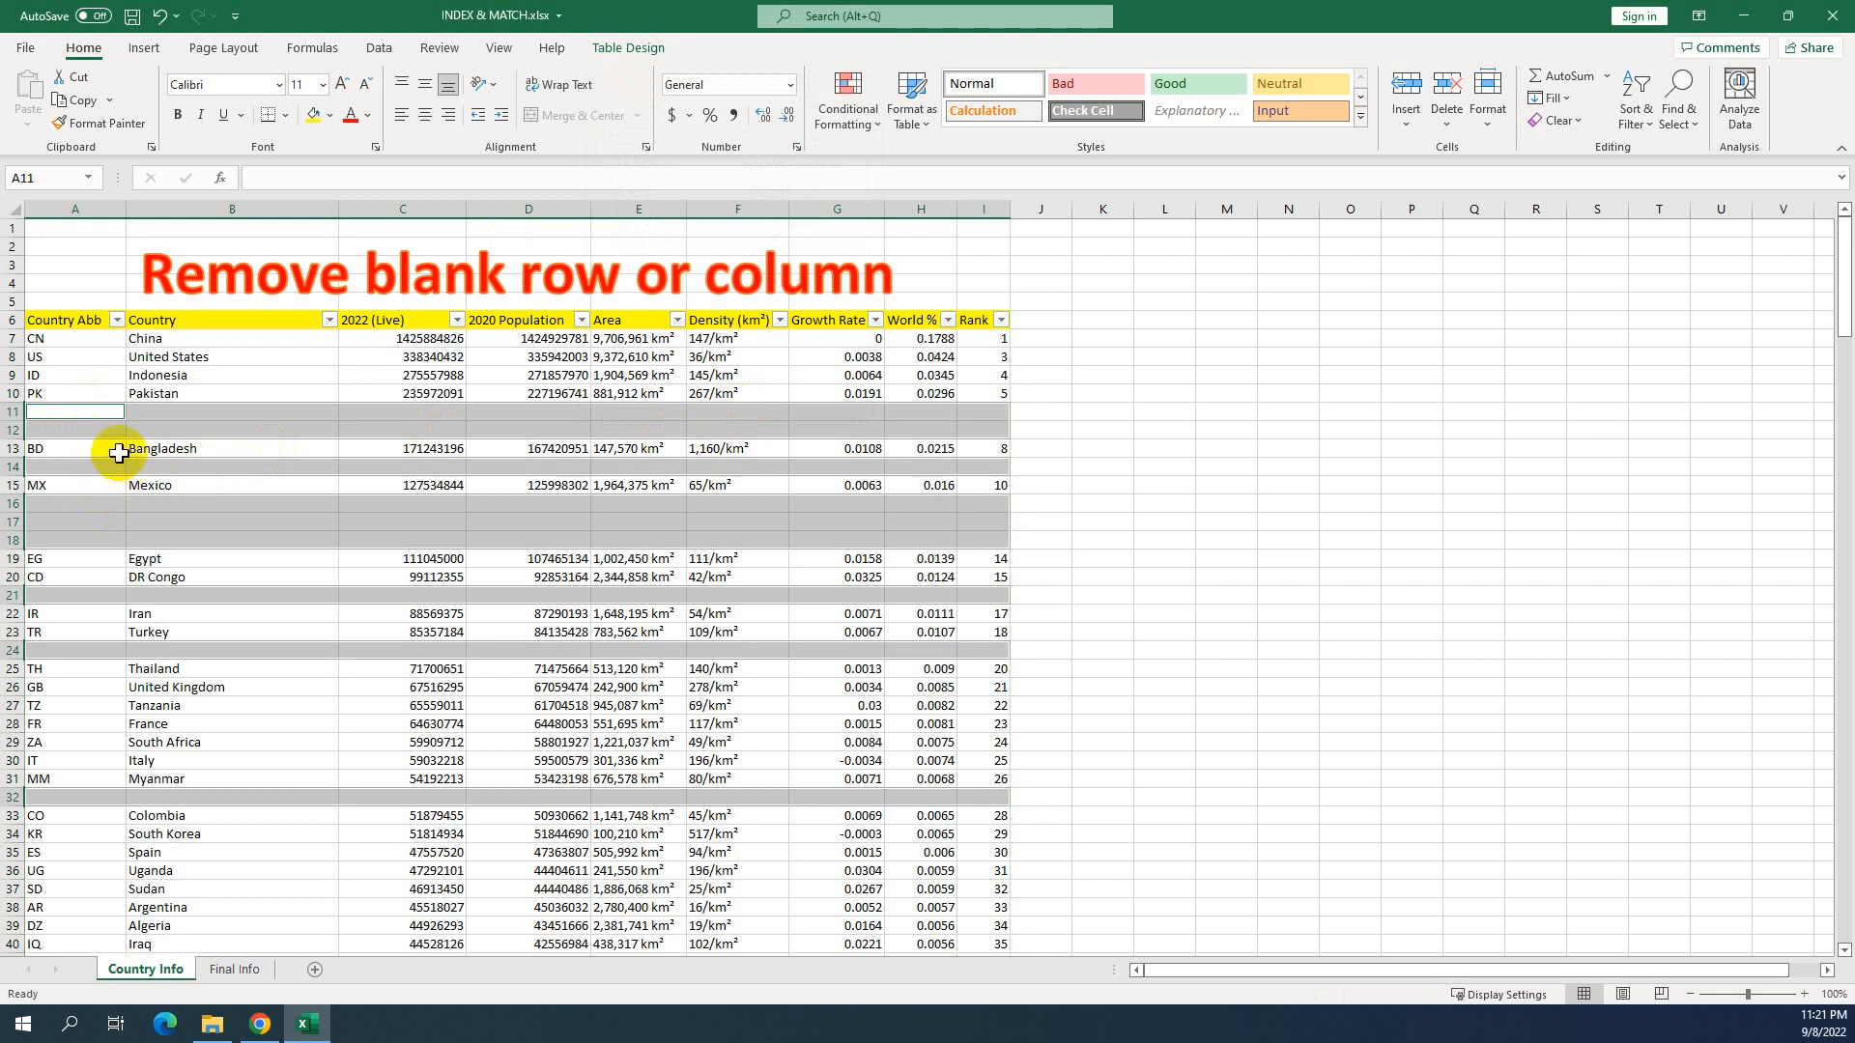
# - Review the selected blank rows throughout the table and return to its beginning
pyautogui.scroll(-8, 97, 522)
pyautogui.scroll(-20, 182, 596)
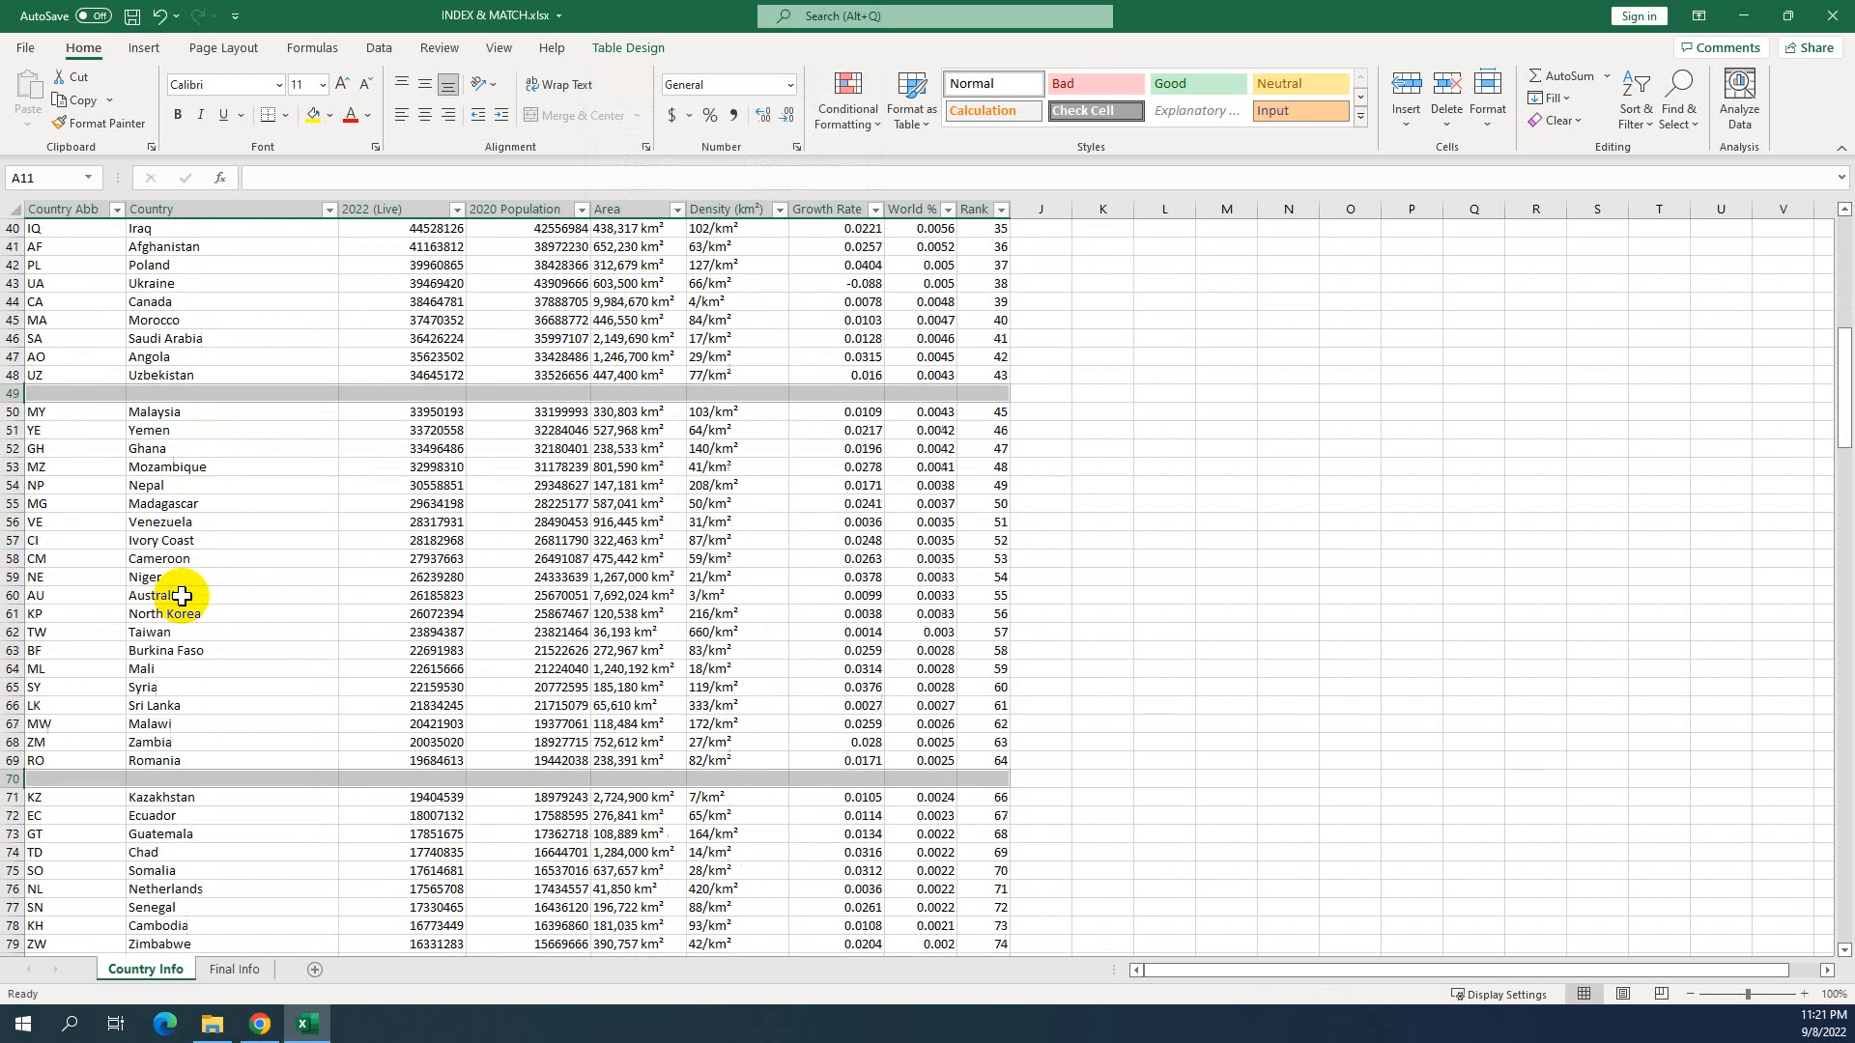
pyautogui.scroll(-11, 185, 601)
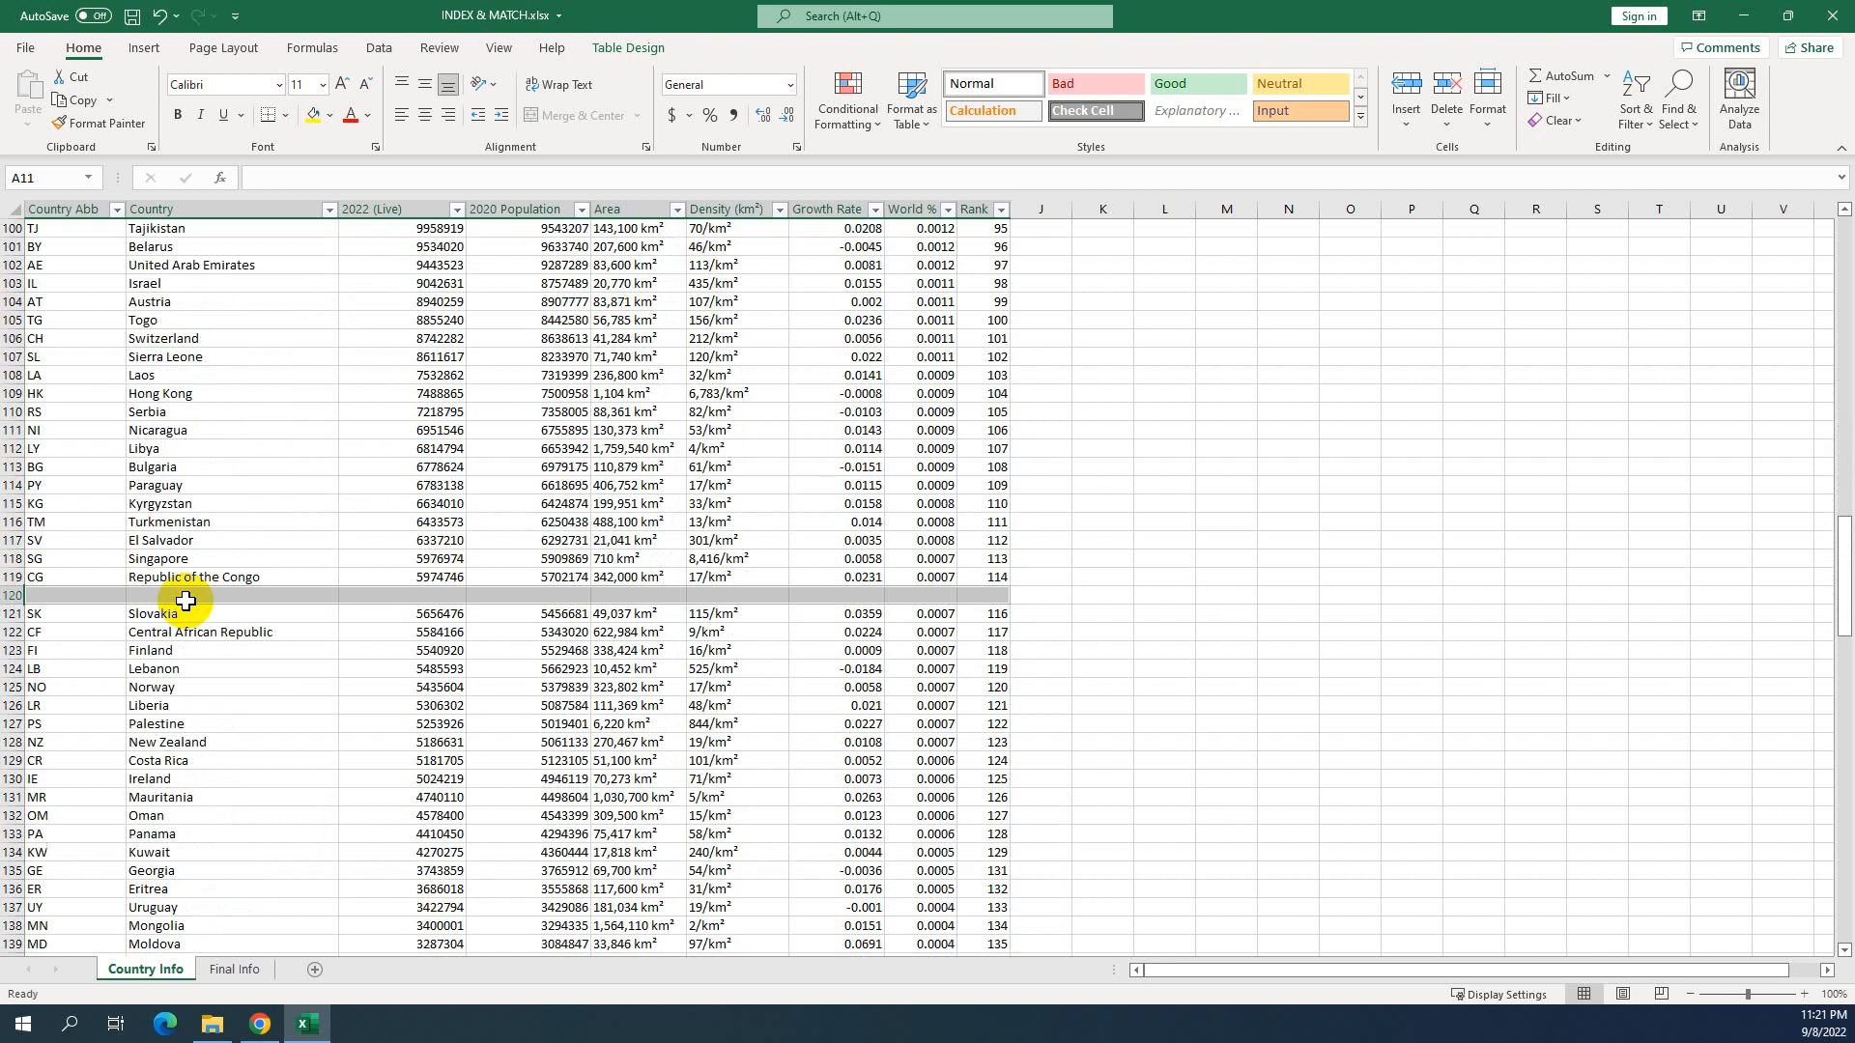
pyautogui.scroll(13, 186, 601)
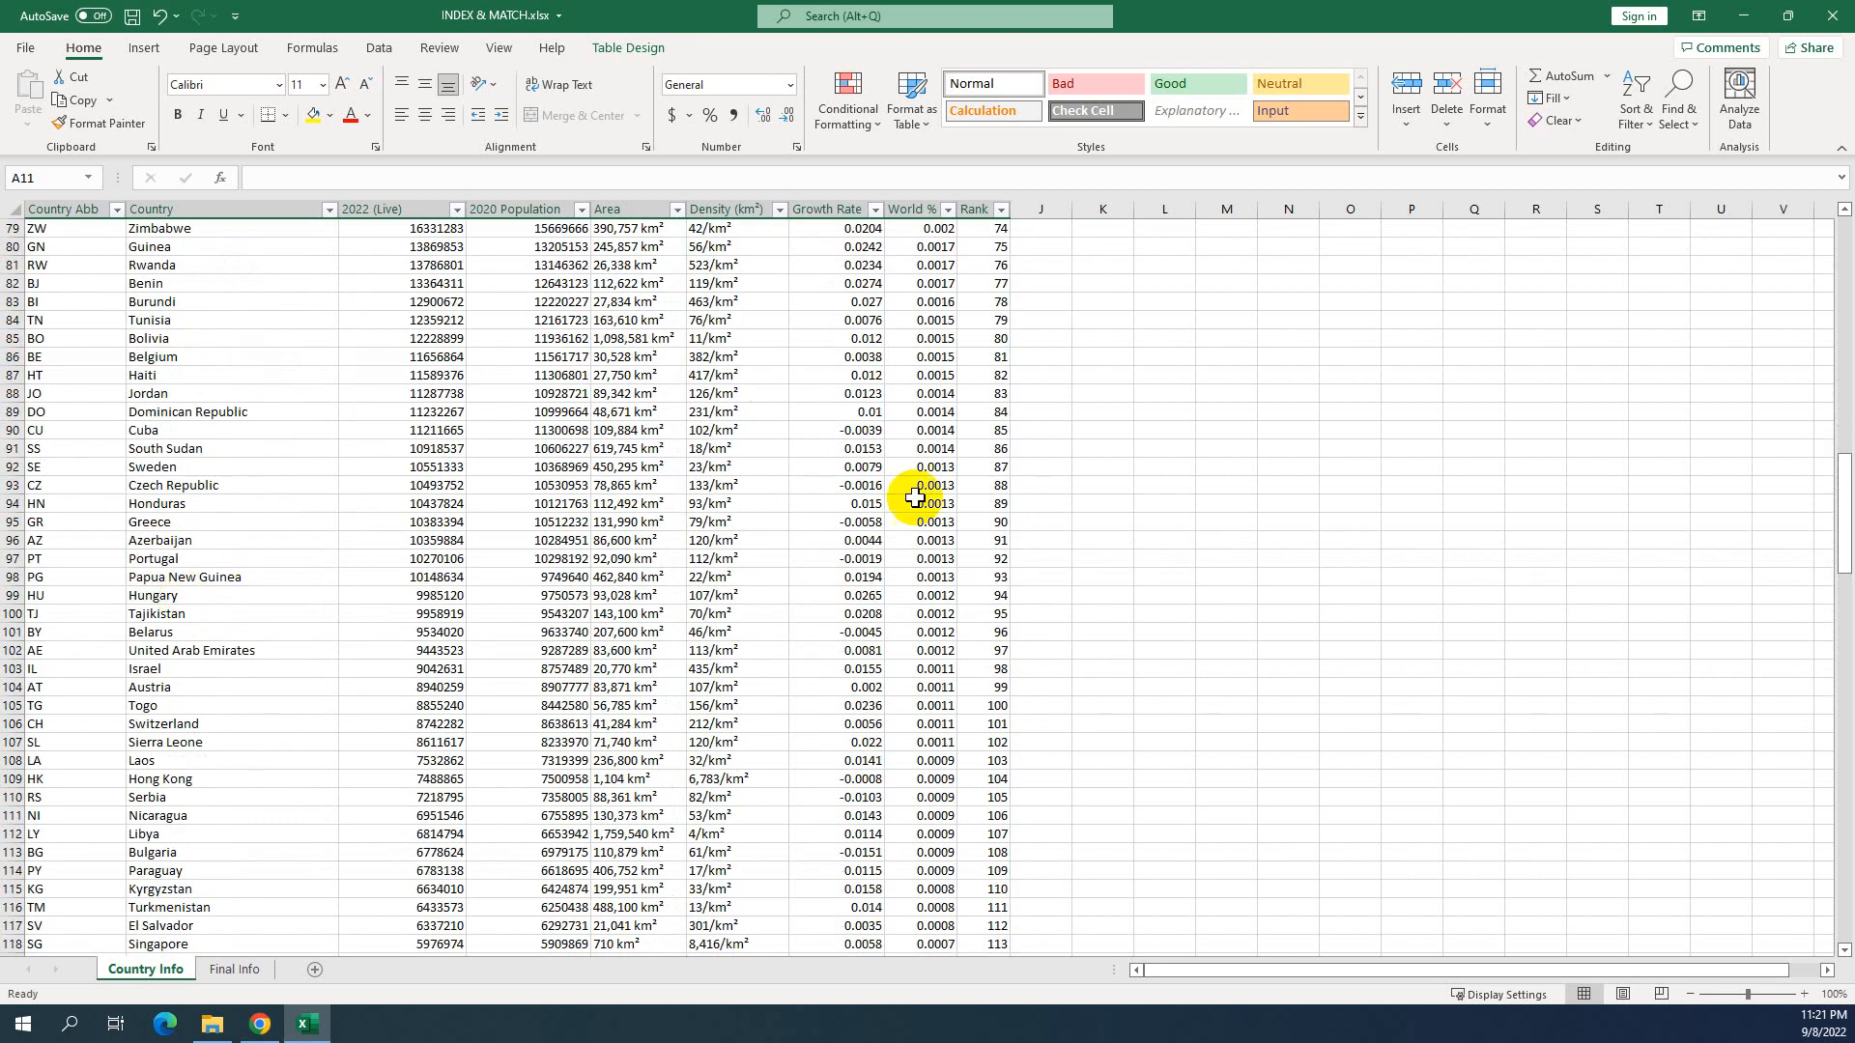
pyautogui.moveTo(1843, 470); pyautogui.dragTo(1843, 236)
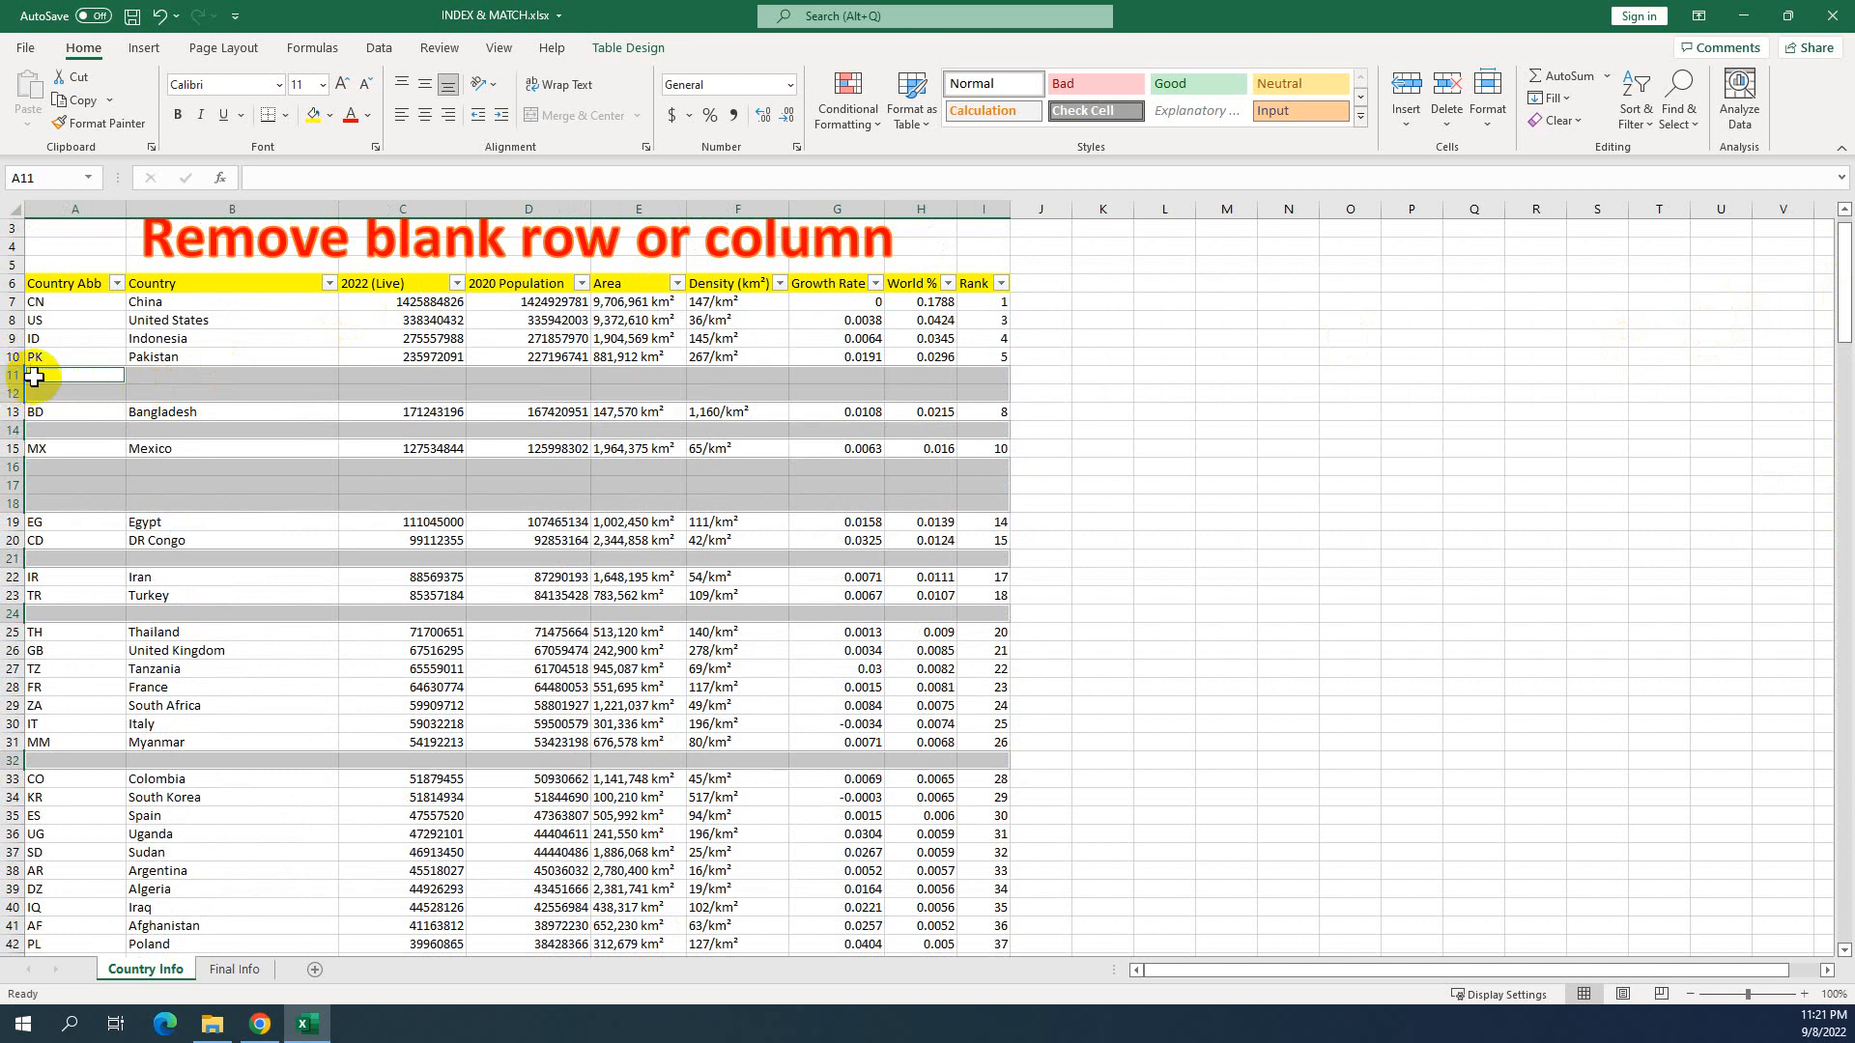
# - Delete the table rows of all selected blank cells in the Country Info table
pyautogui.rightClick(187, 382)
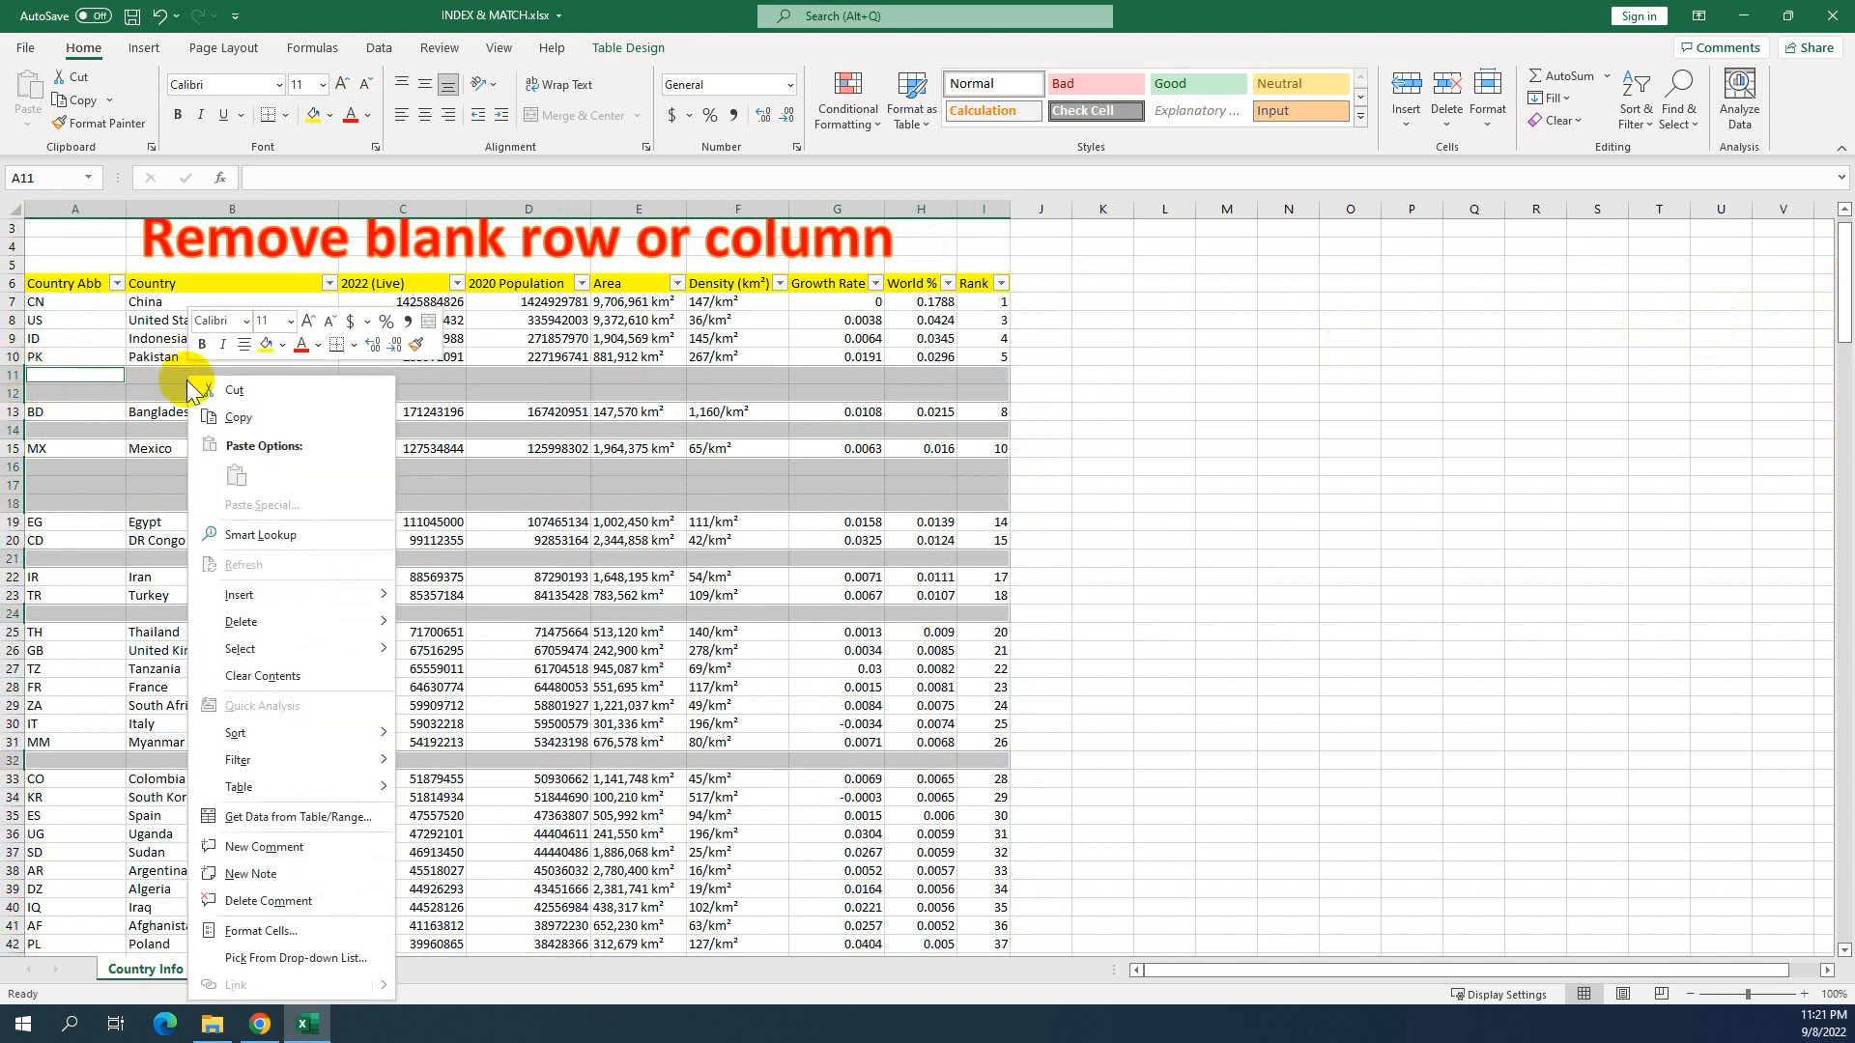
pyautogui.moveTo(279, 624)
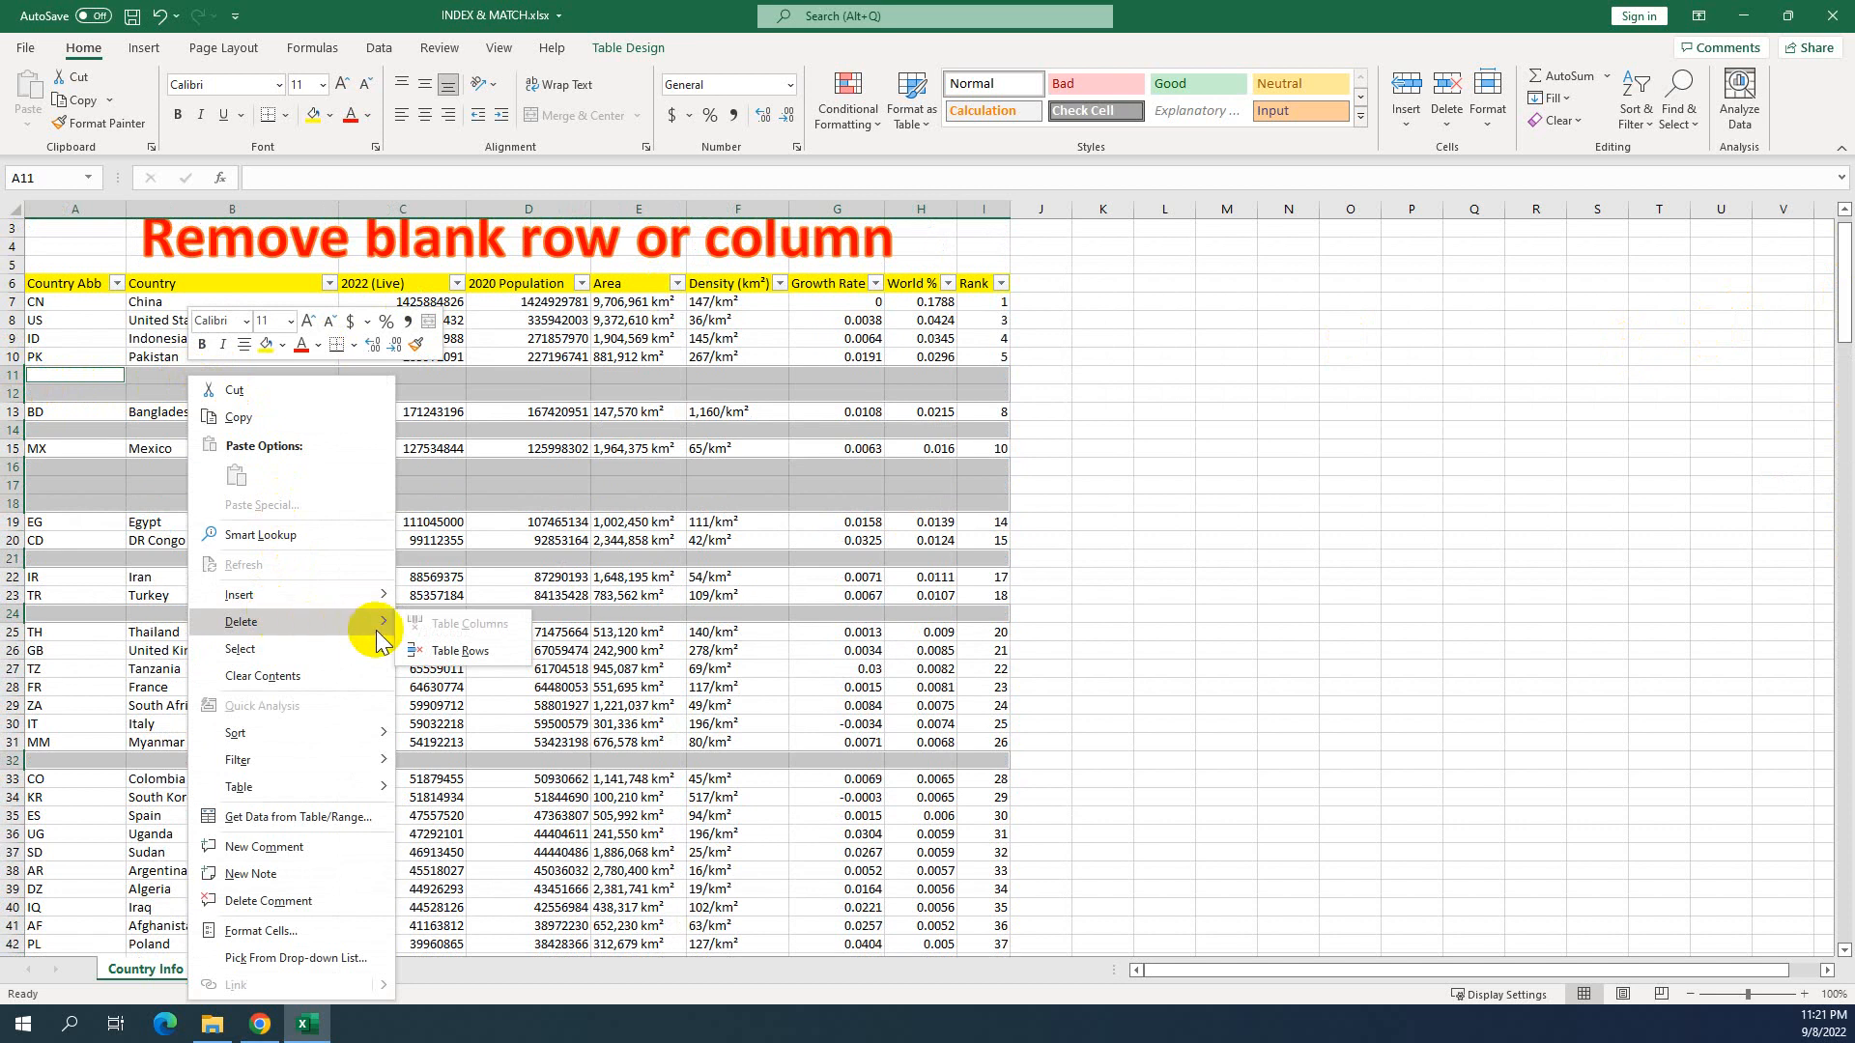
pyautogui.click(454, 651)
pyautogui.click(646, 506)
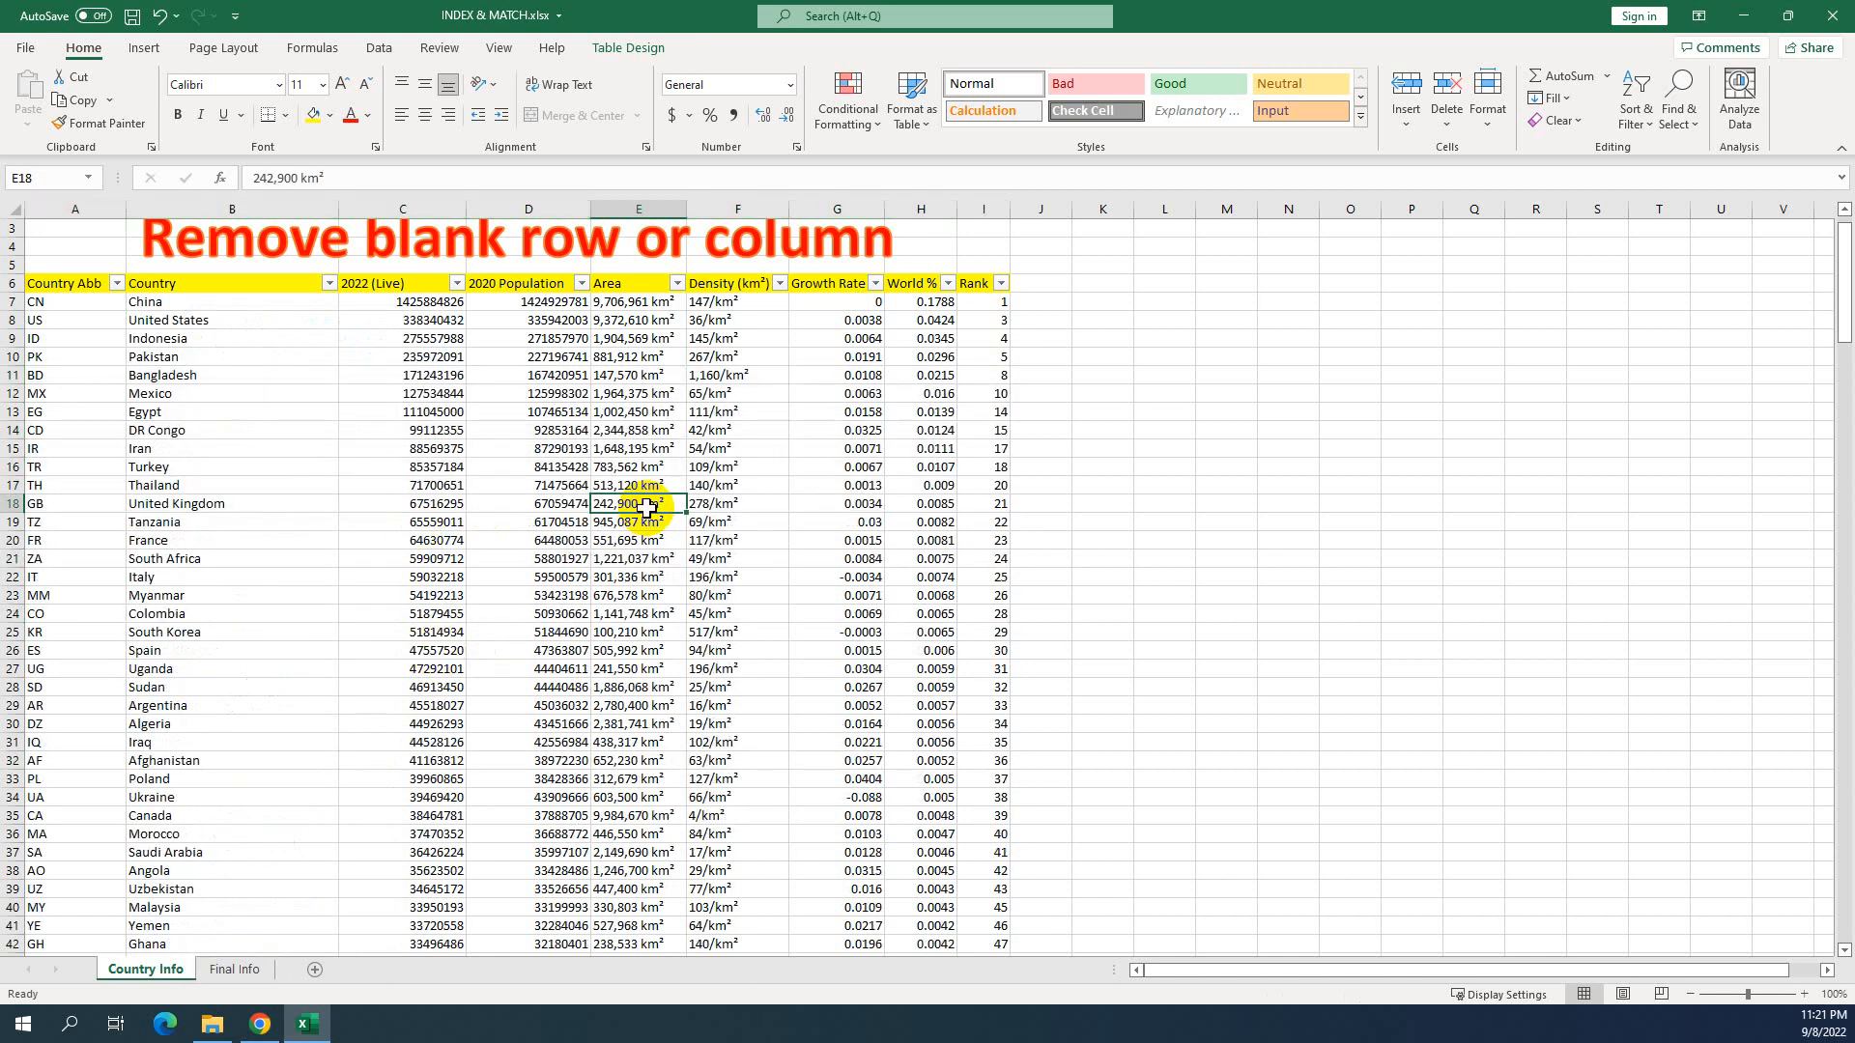
# - Check the Country Info table for remaining blank rows down to its end and return to the beginning
pyautogui.scroll(-20, 647, 506)
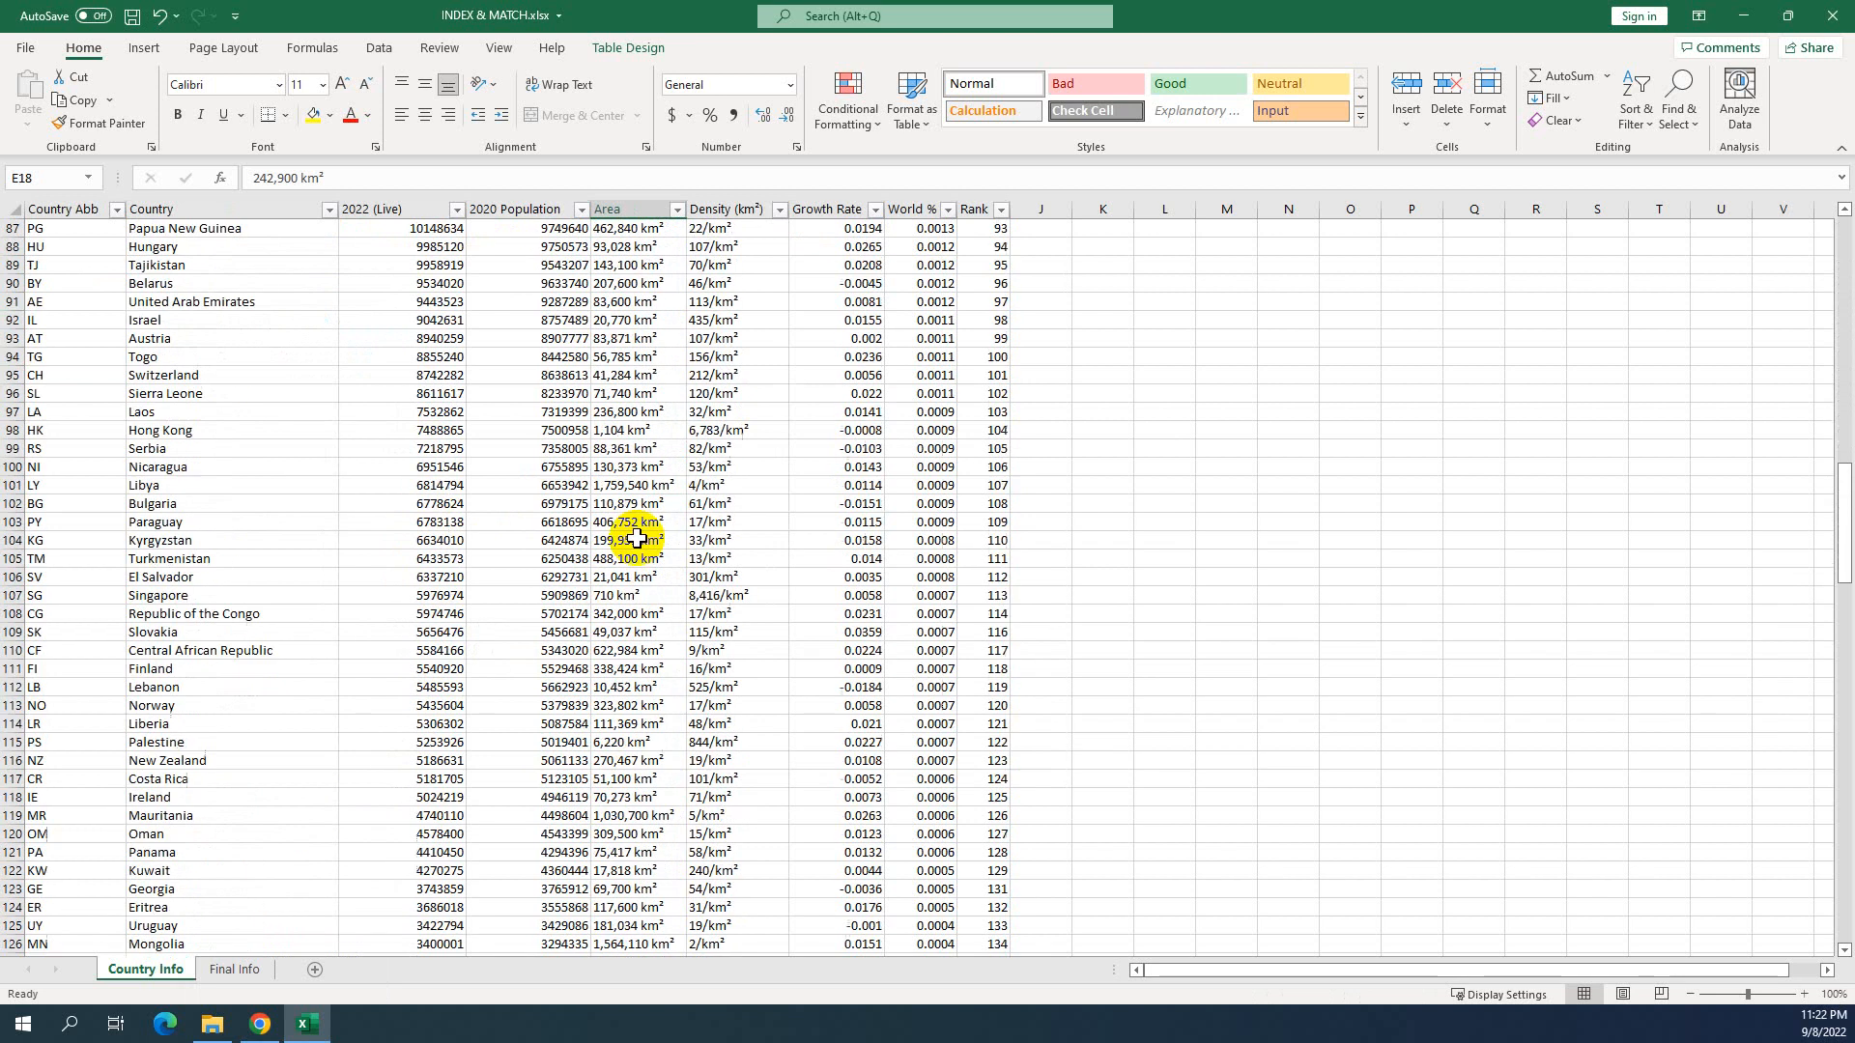
pyautogui.scroll(-20, 637, 538)
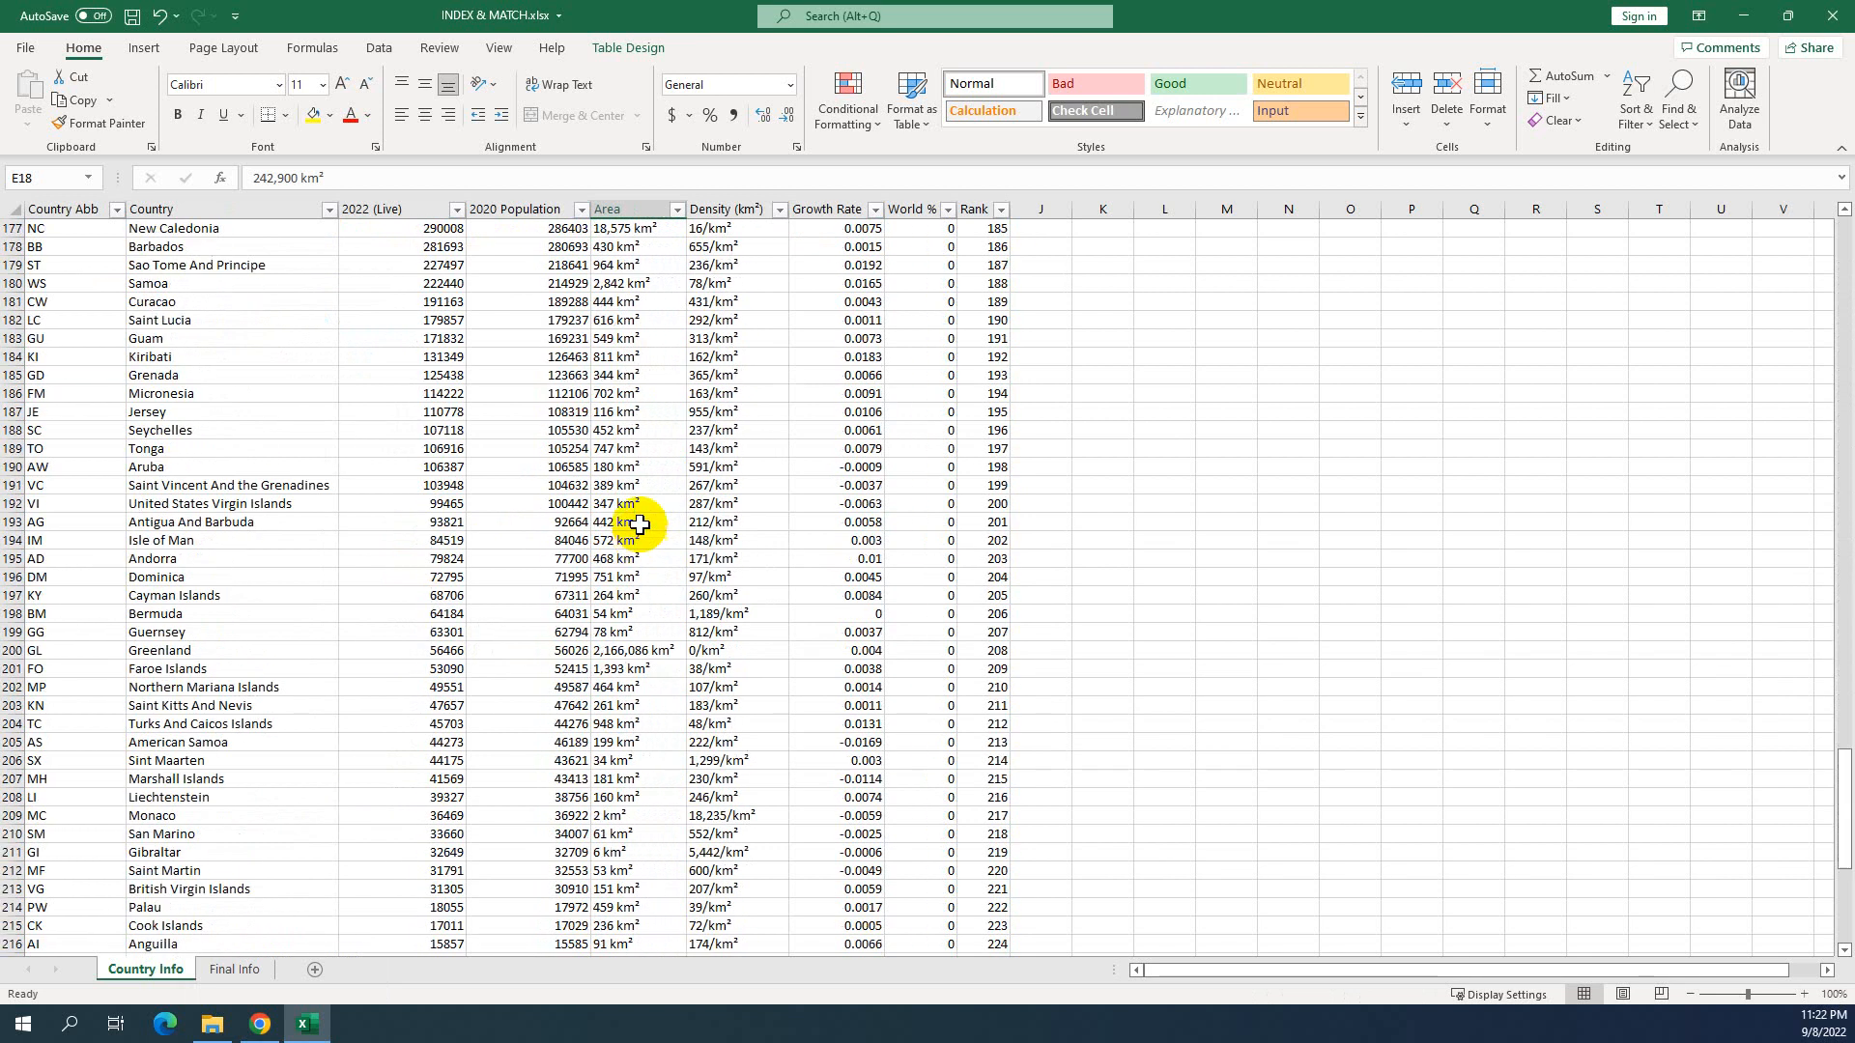
pyautogui.moveTo(1844, 768); pyautogui.dragTo(1845, 936)
pyautogui.moveTo(1845, 548); pyautogui.dragTo(1845, 220)
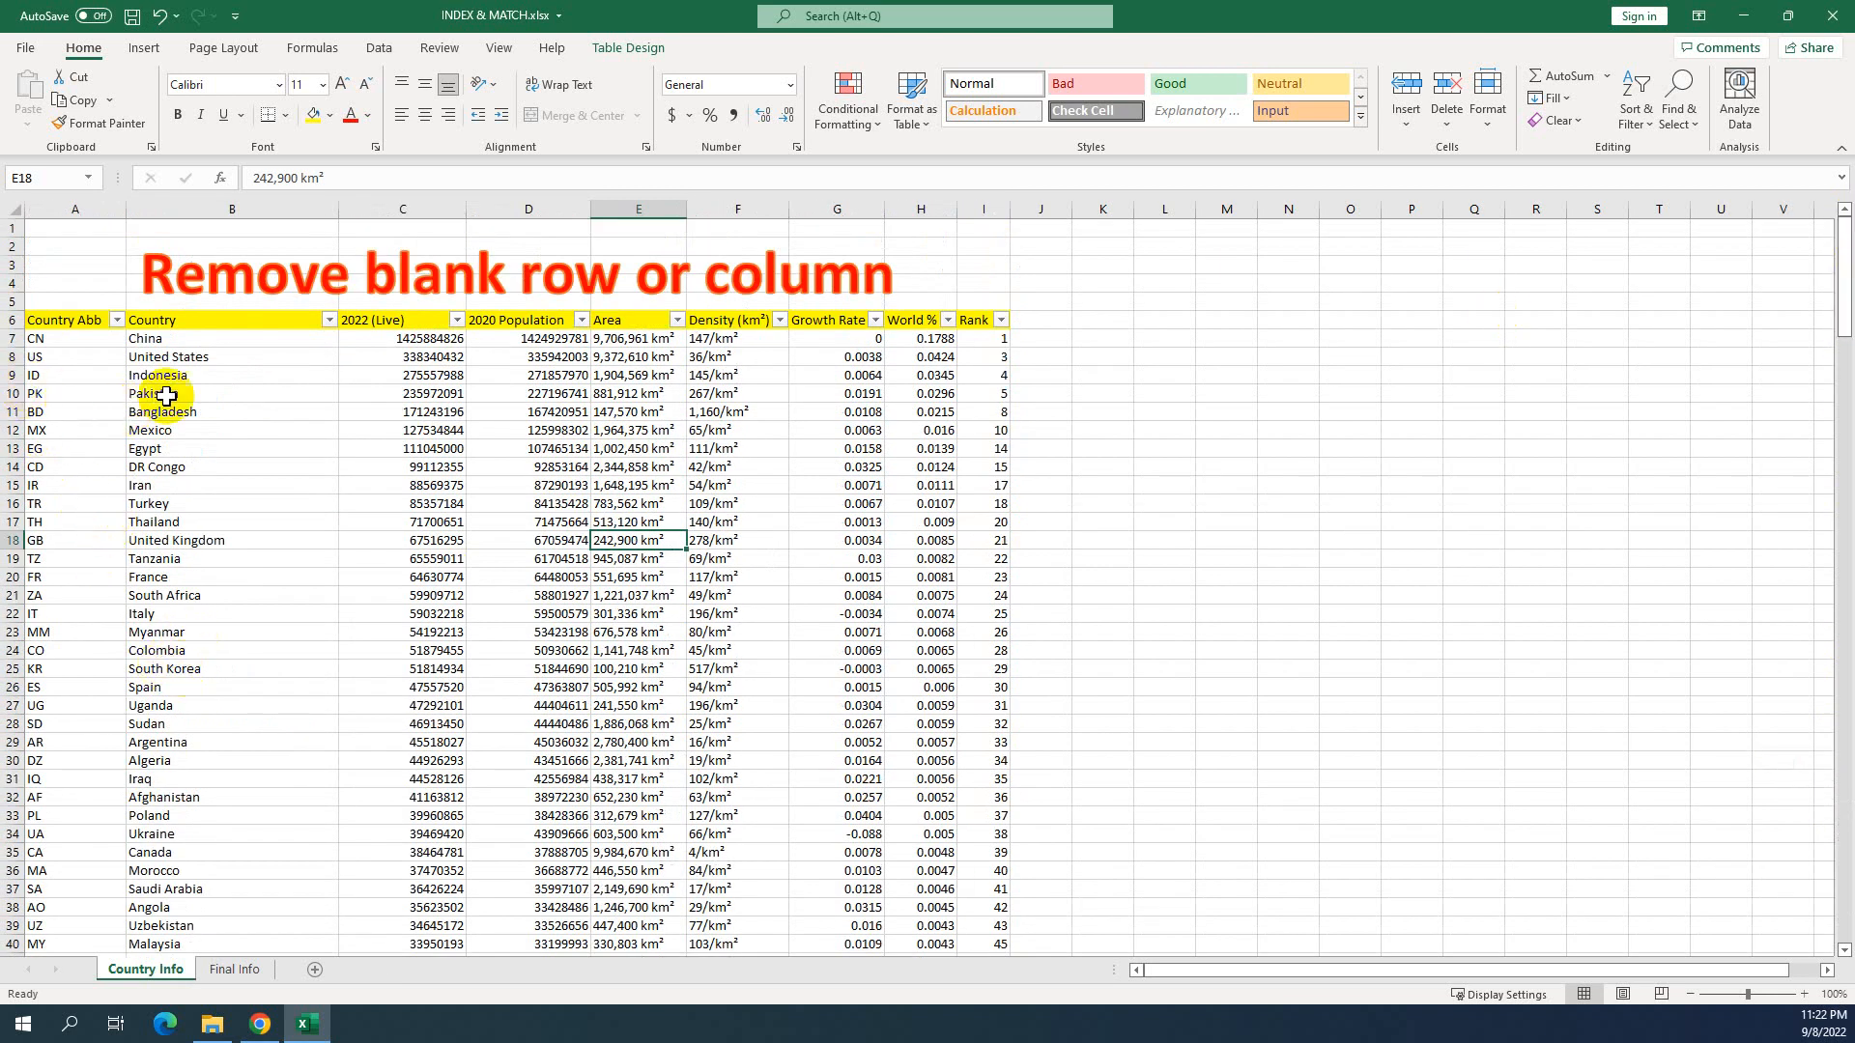
# - Apply All Borders to the whole country table from the header row 6 down to Vatican City in row 226, columns A to I
pyautogui.moveTo(64, 323); pyautogui.dragTo(1000, 704)
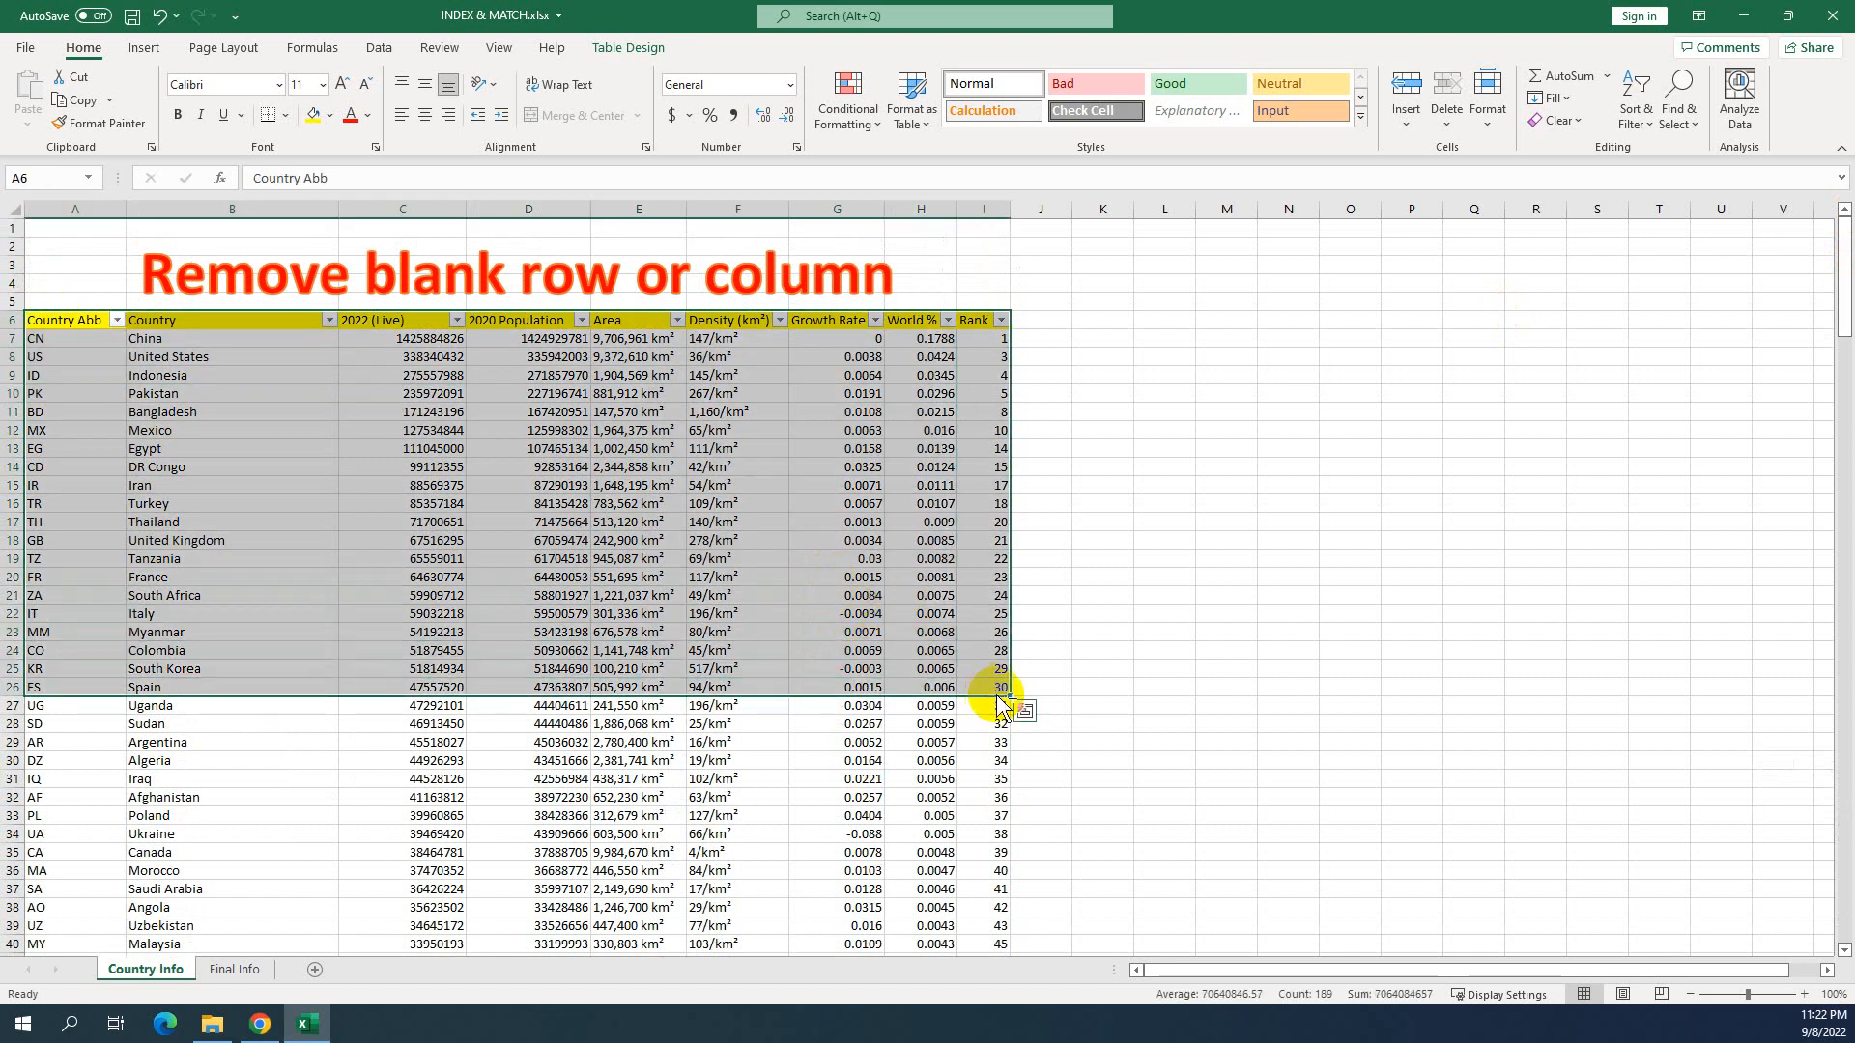
pyautogui.hotkey('ctrl', 'shift', 'Down')
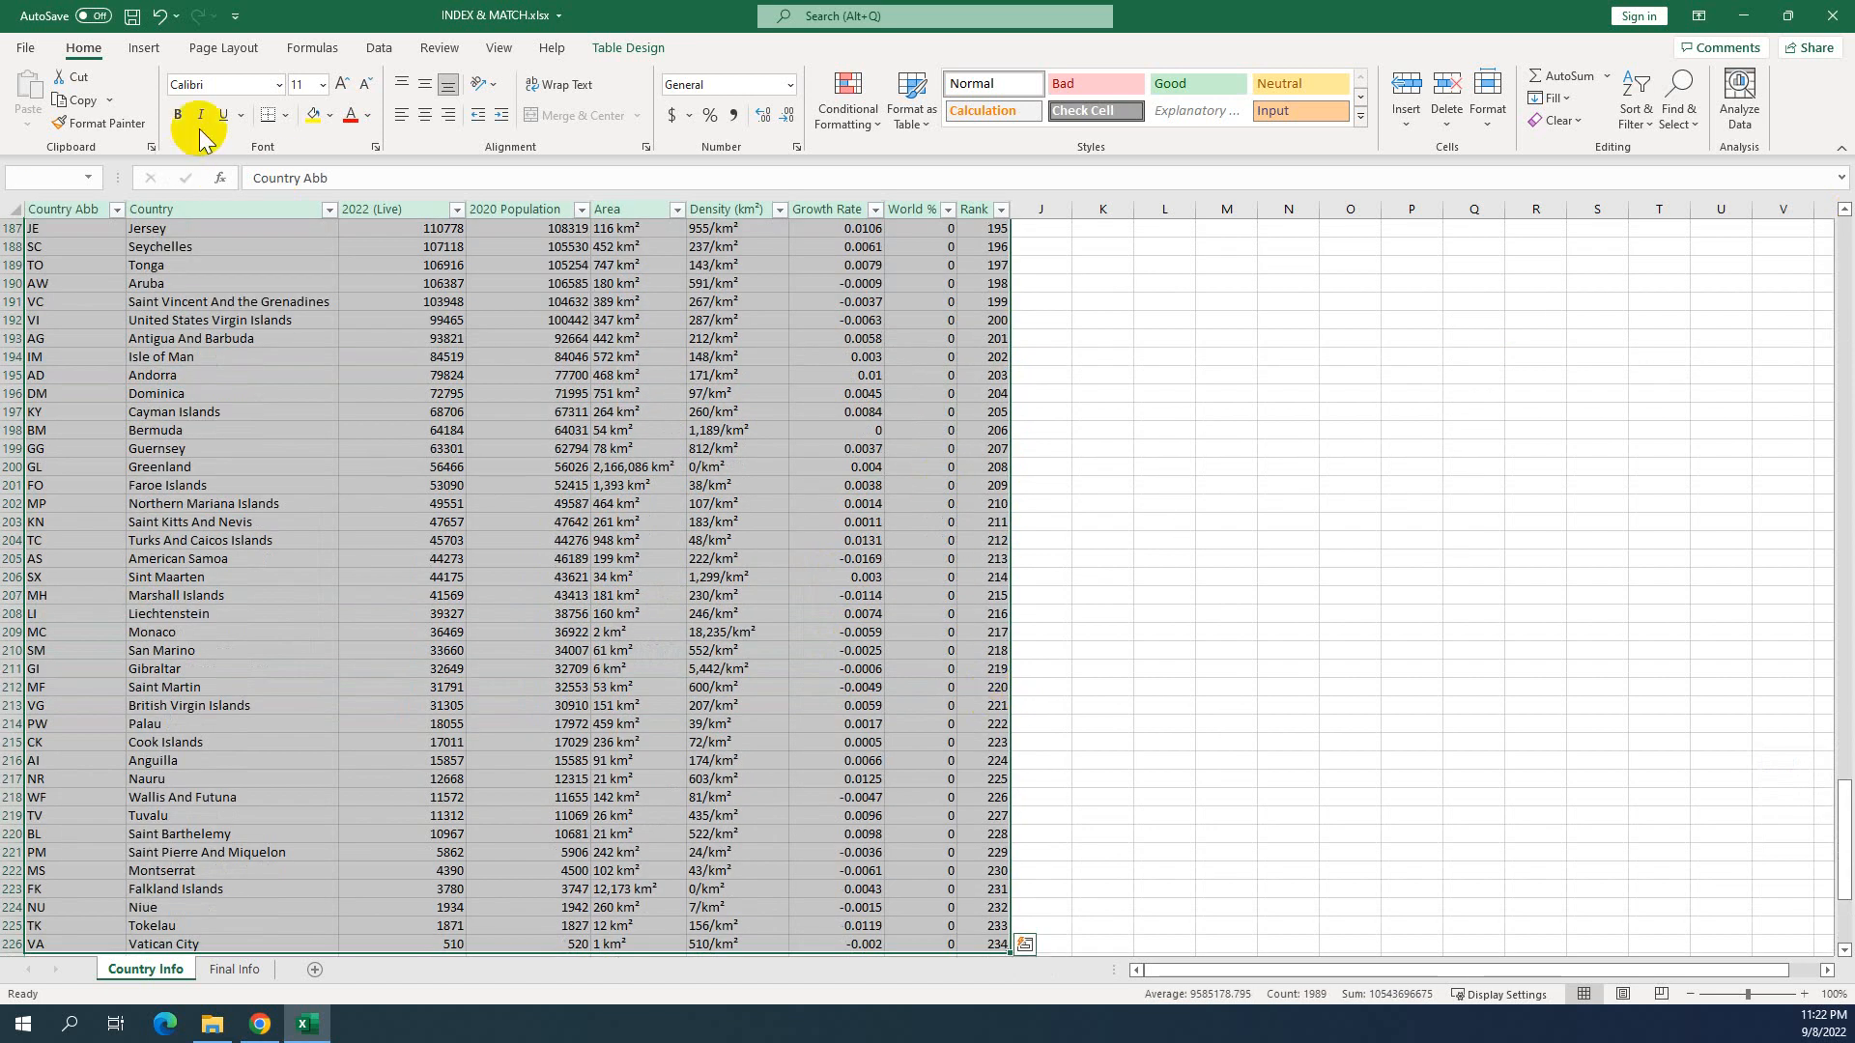
pyautogui.click(285, 115)
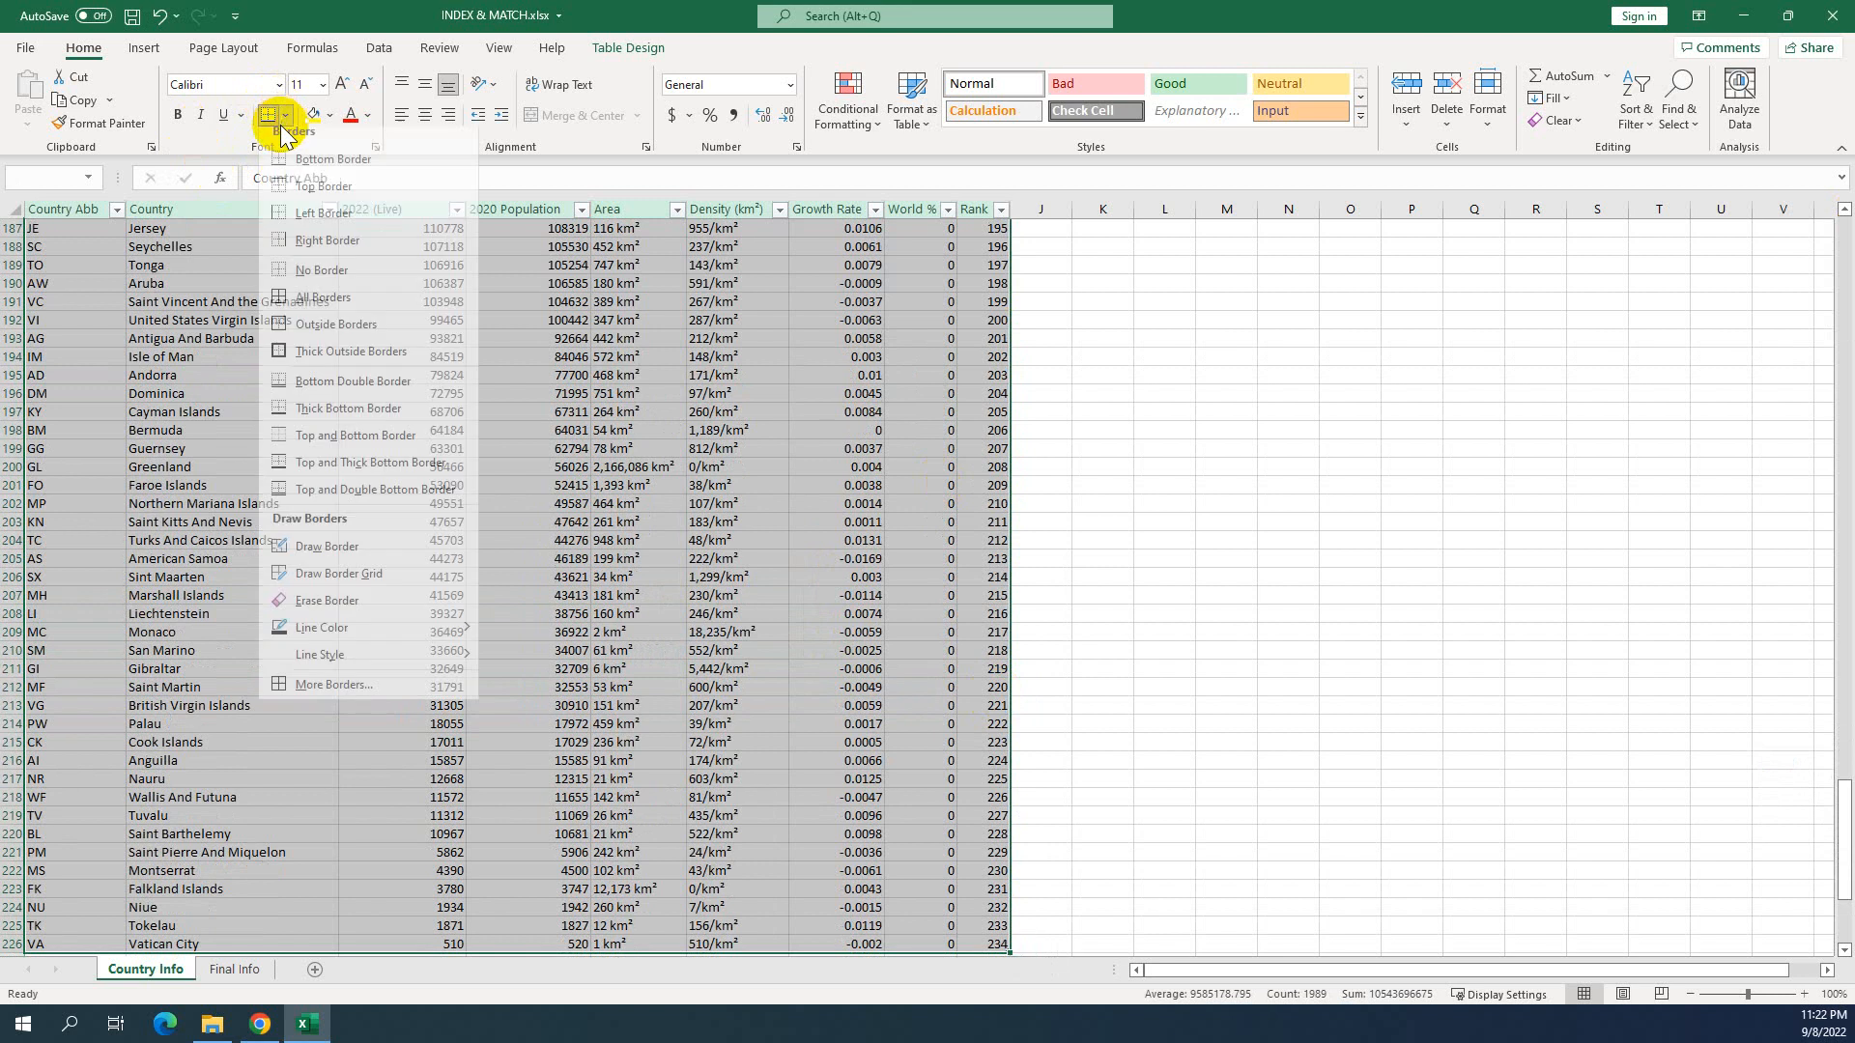
pyautogui.click(289, 307)
pyautogui.click(668, 523)
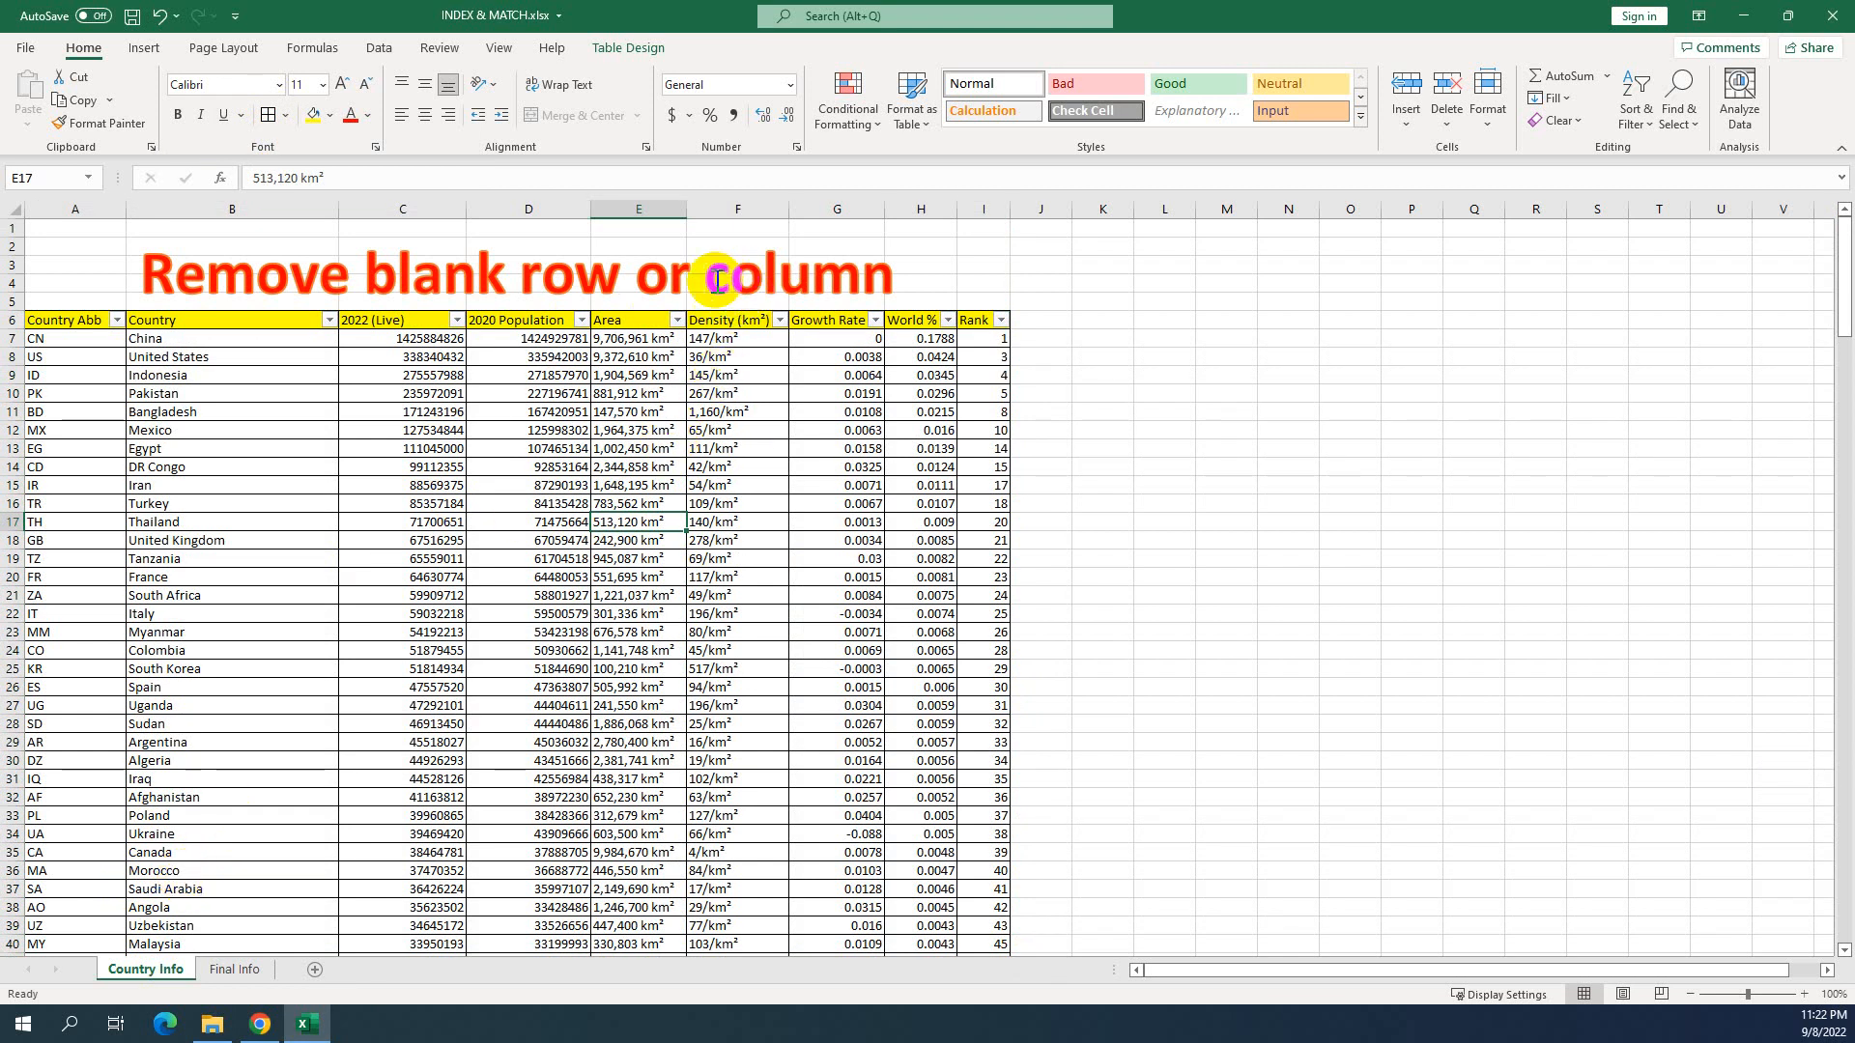
# - Open the Final Info sheet and examine its Country headers and the empty Country Abb columns D and G
pyautogui.moveTo(716, 279); pyautogui.dragTo(882, 264)
pyautogui.click(1069, 402)
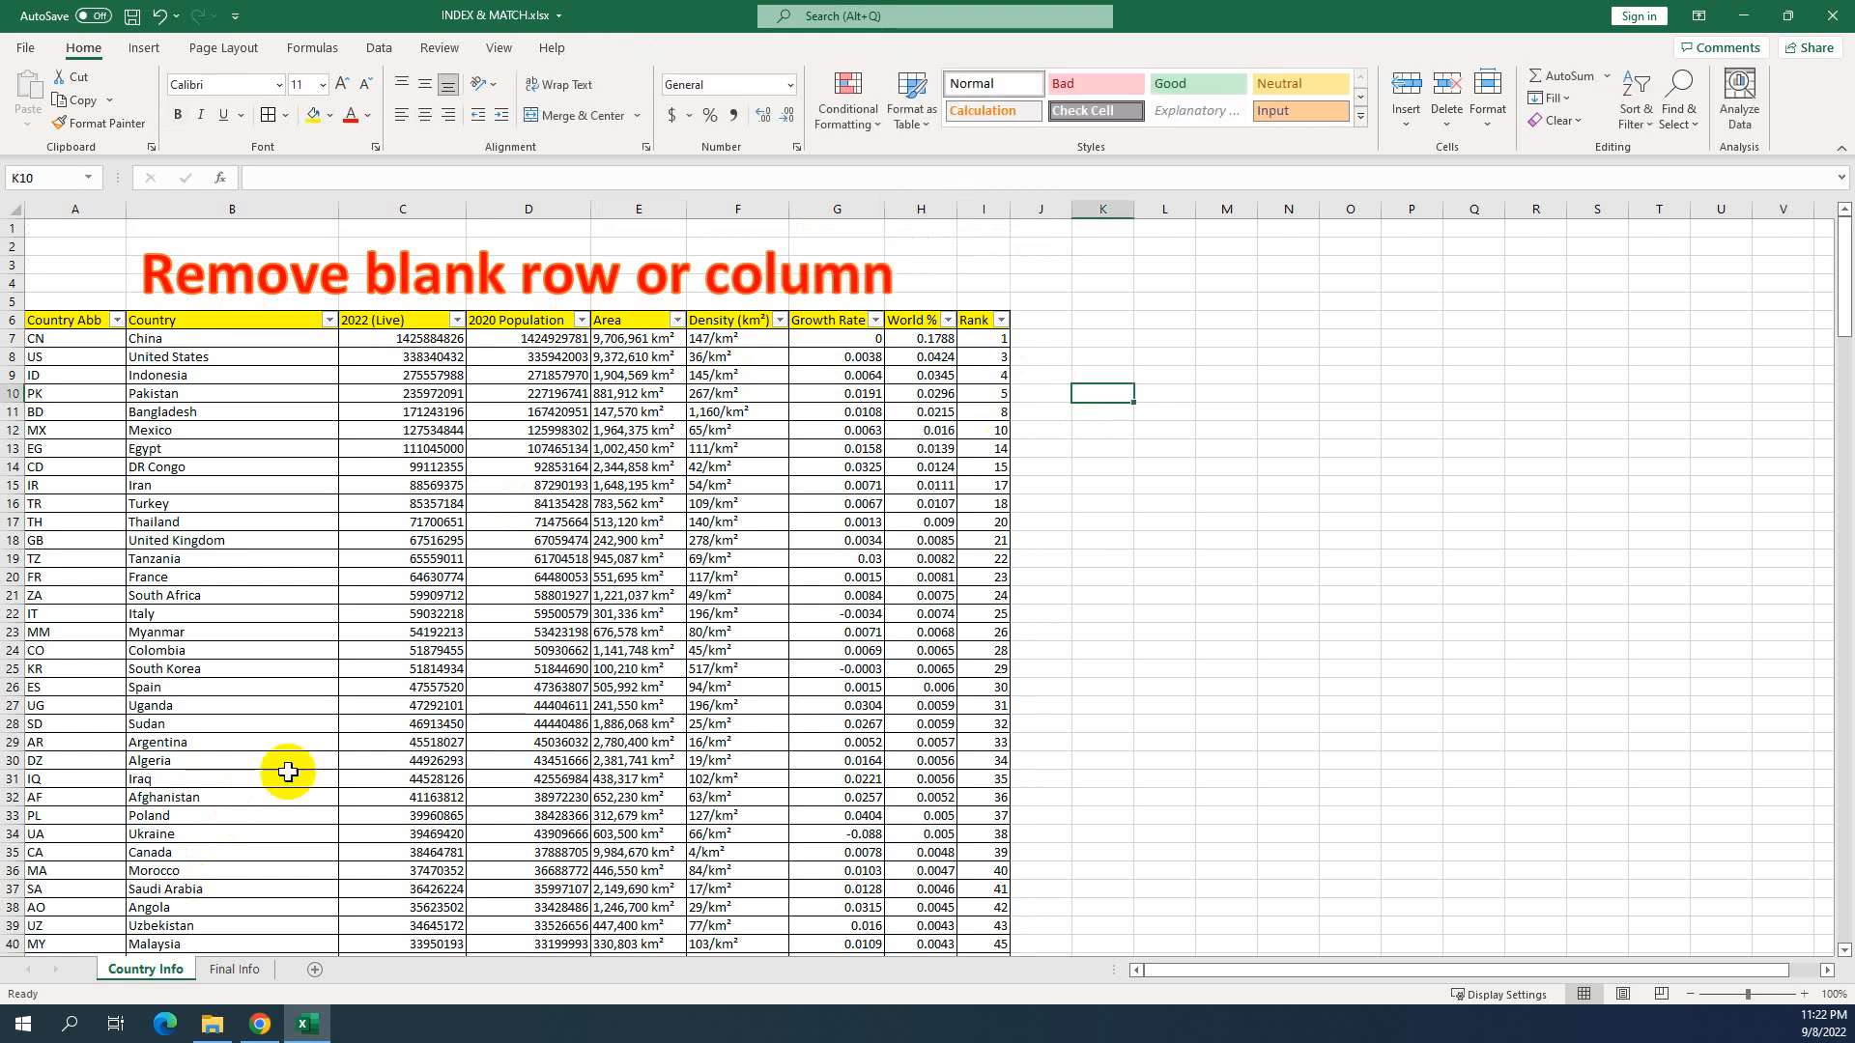
pyautogui.click(216, 972)
pyautogui.click(523, 446)
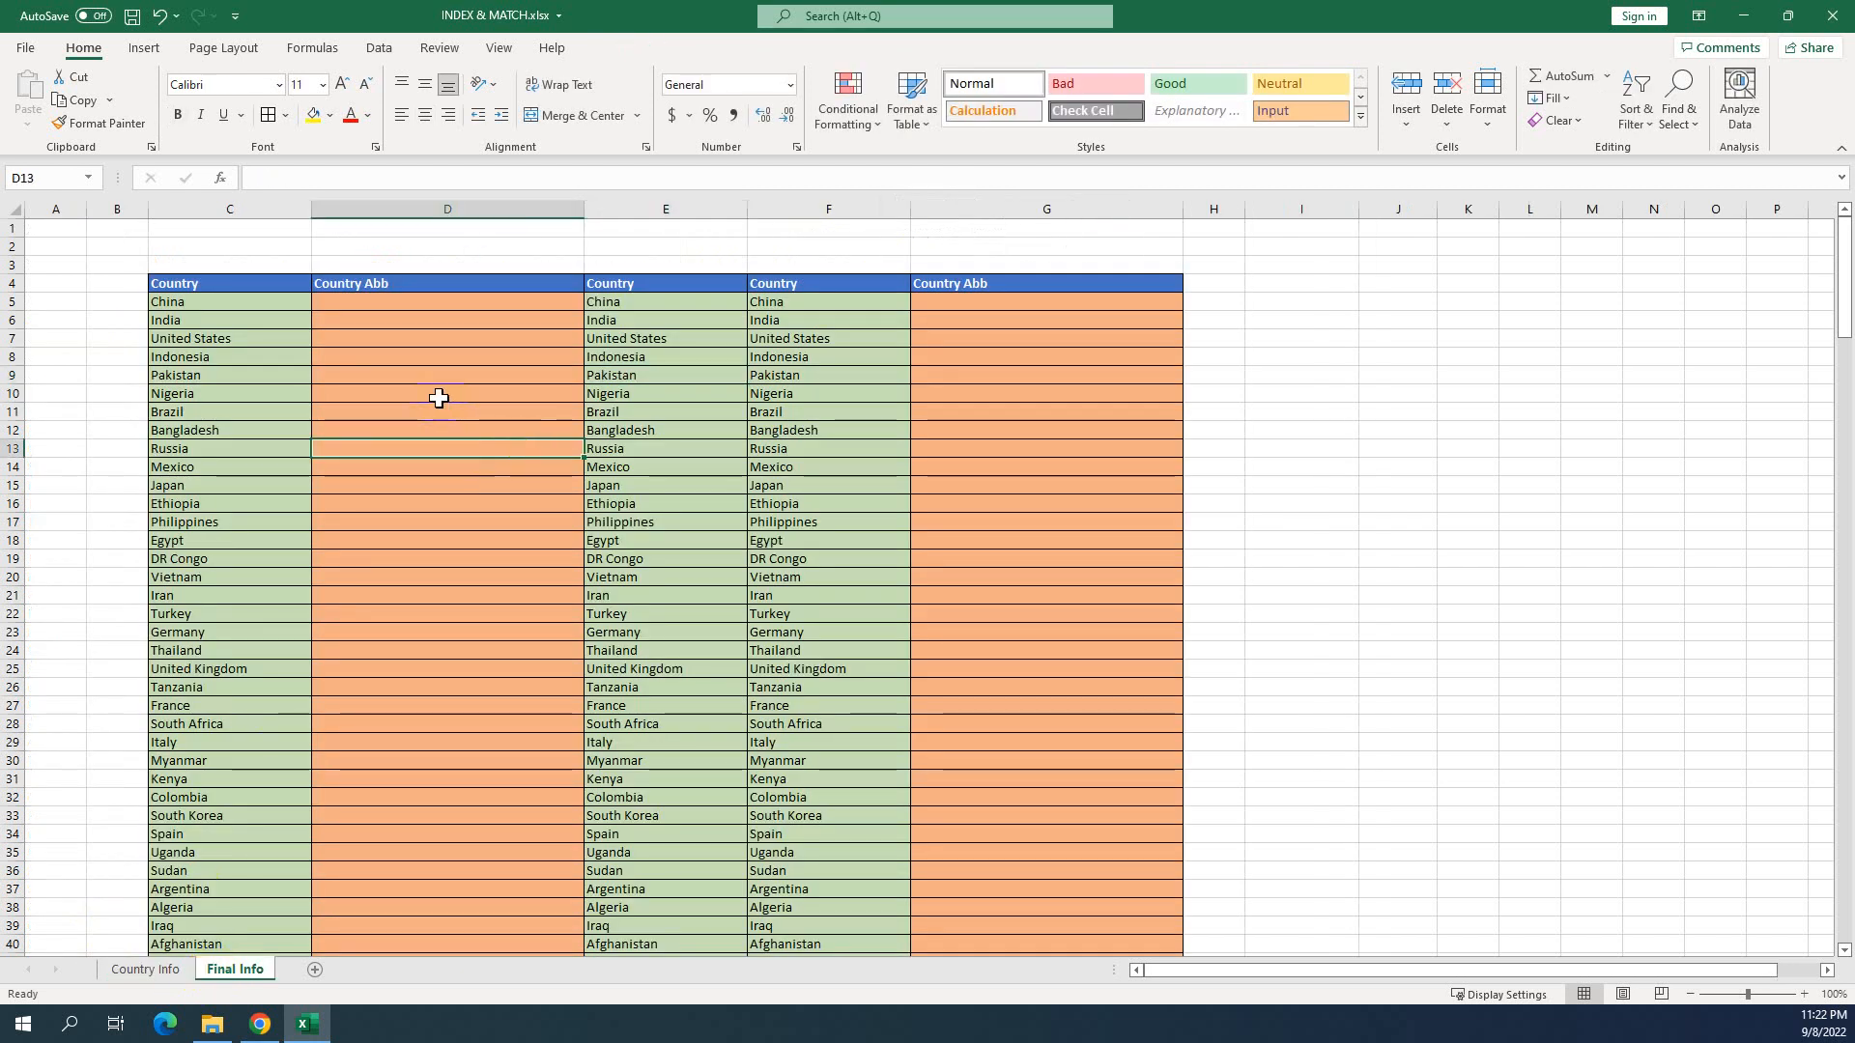
pyautogui.click(203, 286)
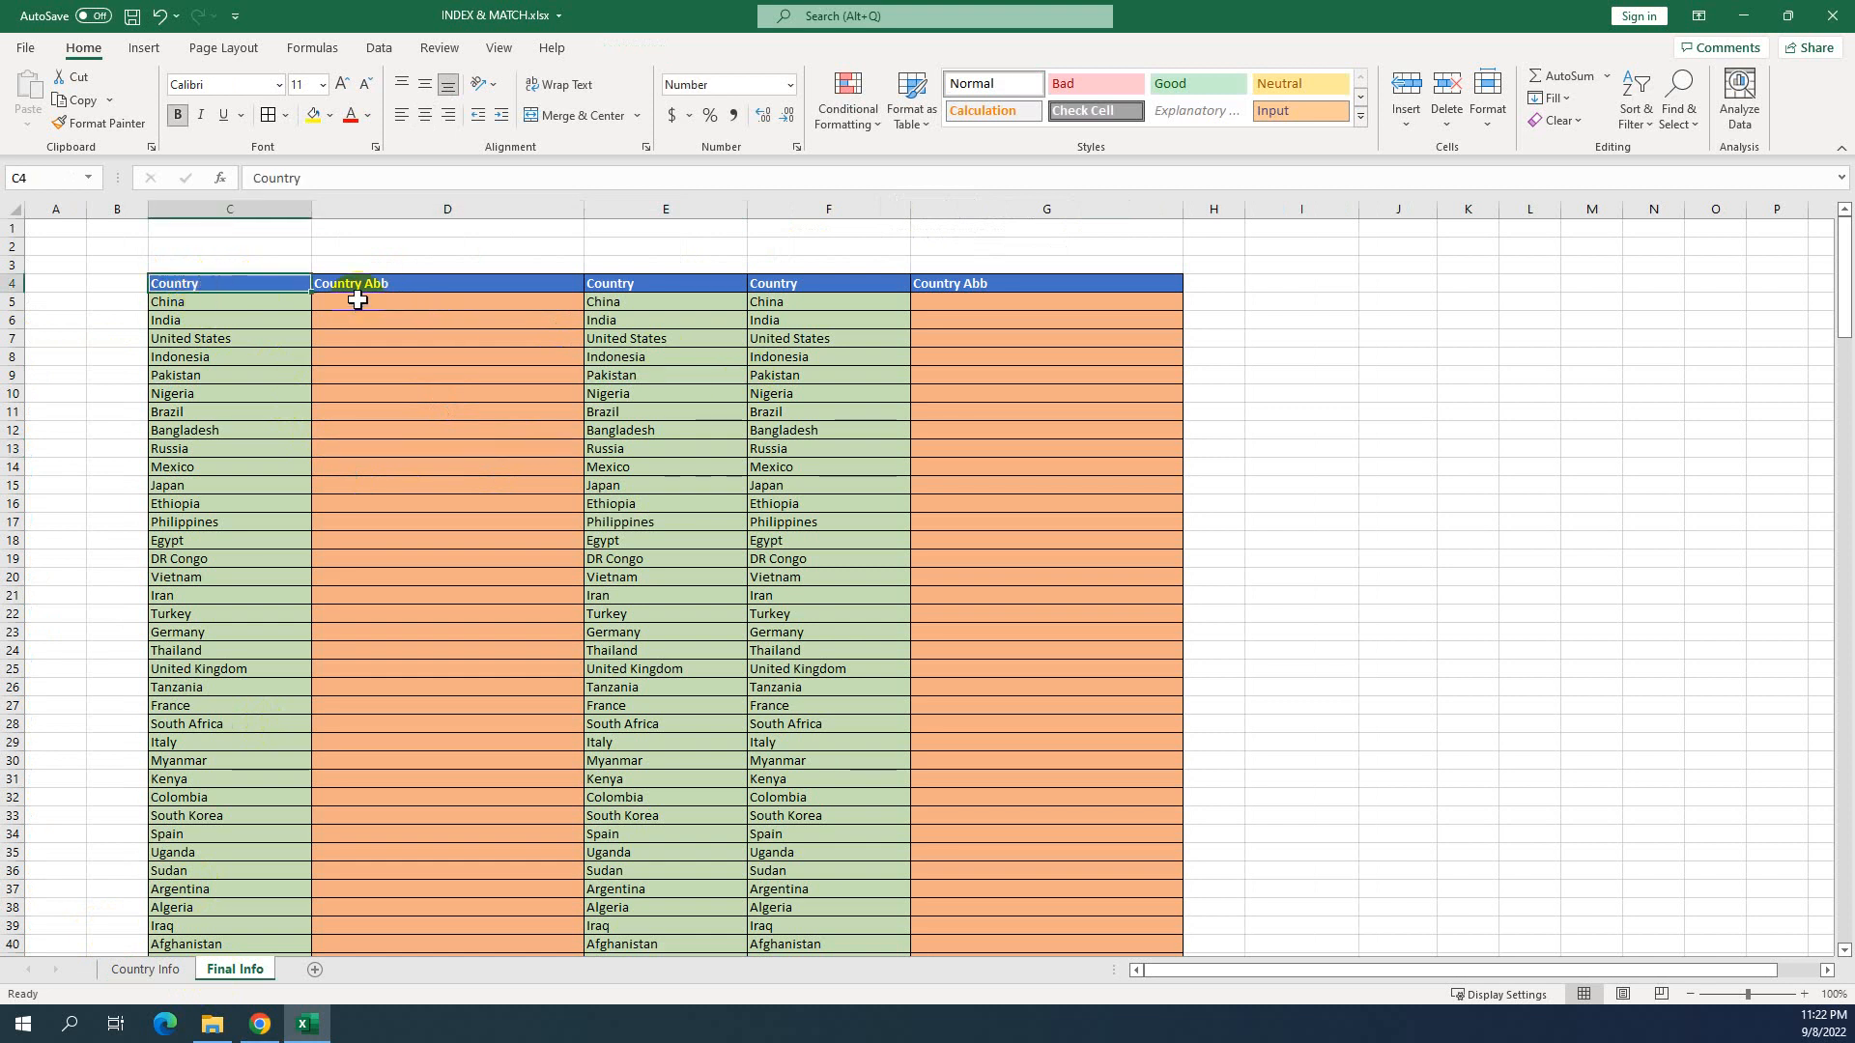
pyautogui.click(378, 284)
pyautogui.click(671, 282)
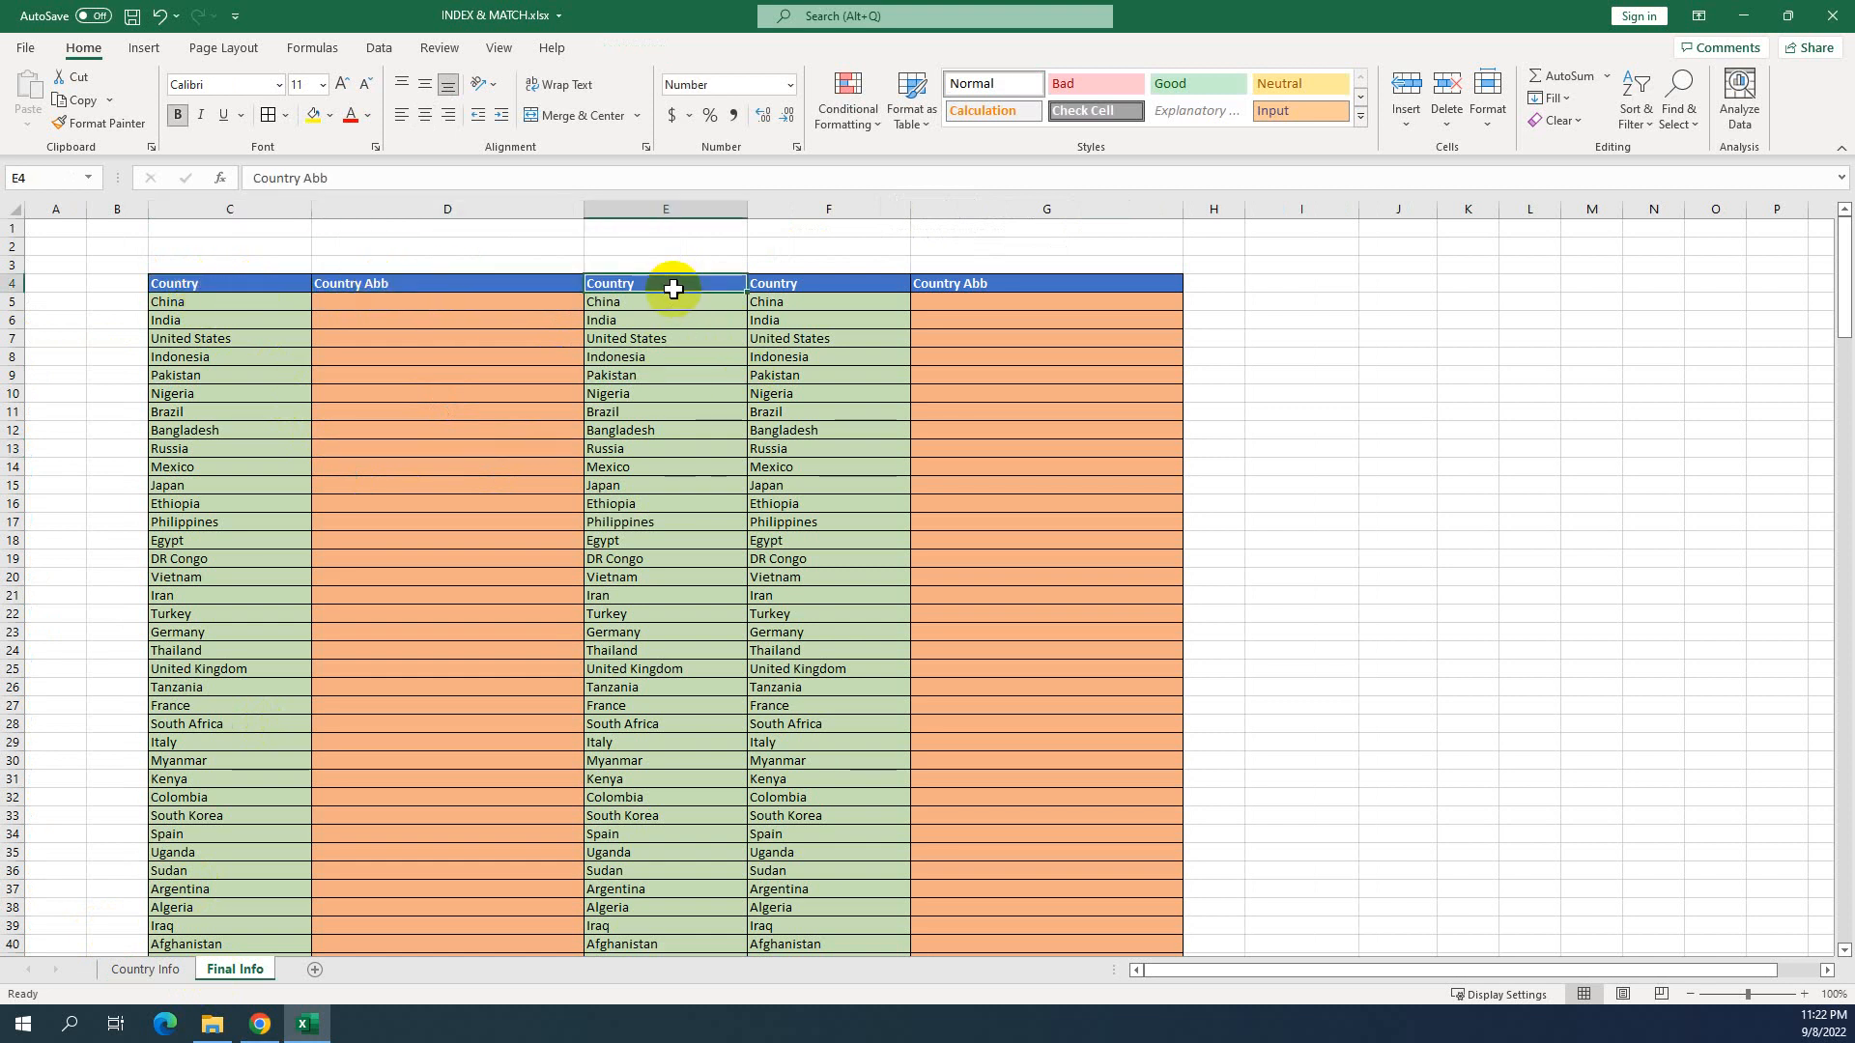
pyautogui.click(774, 297)
pyautogui.click(824, 280)
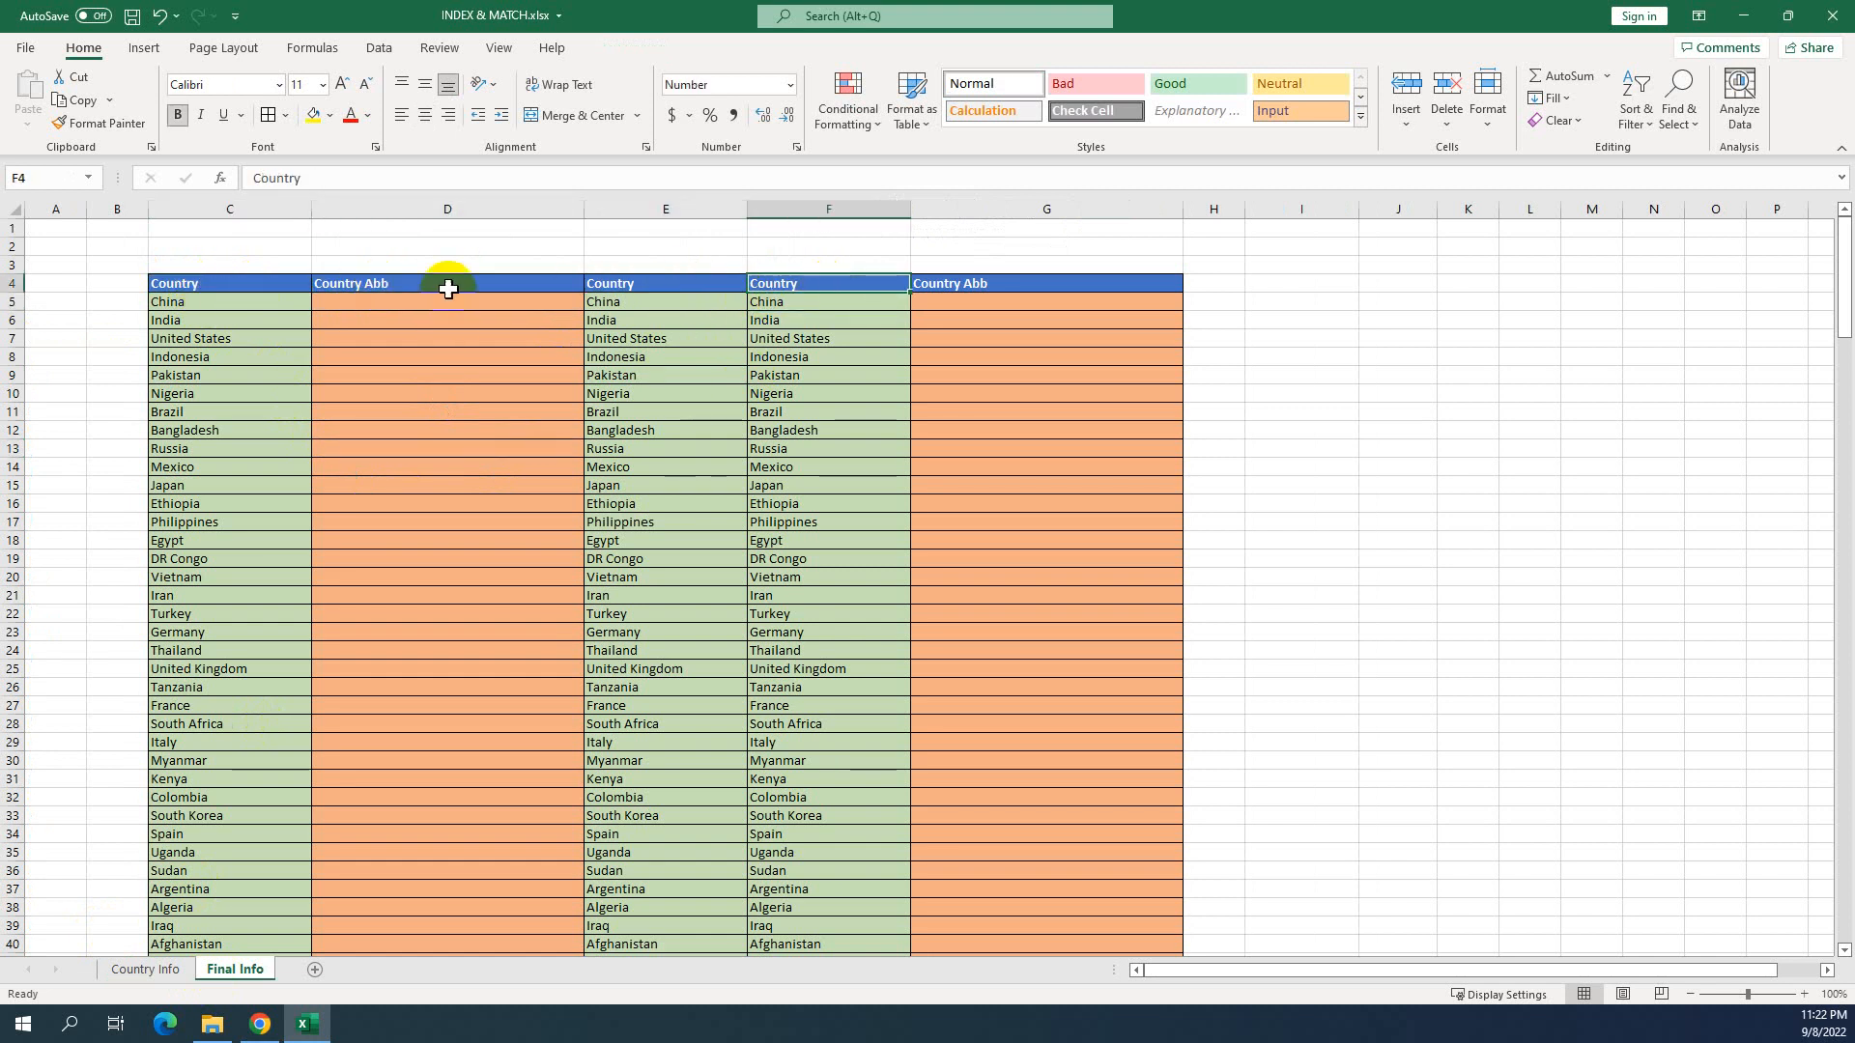
pyautogui.click(396, 208)
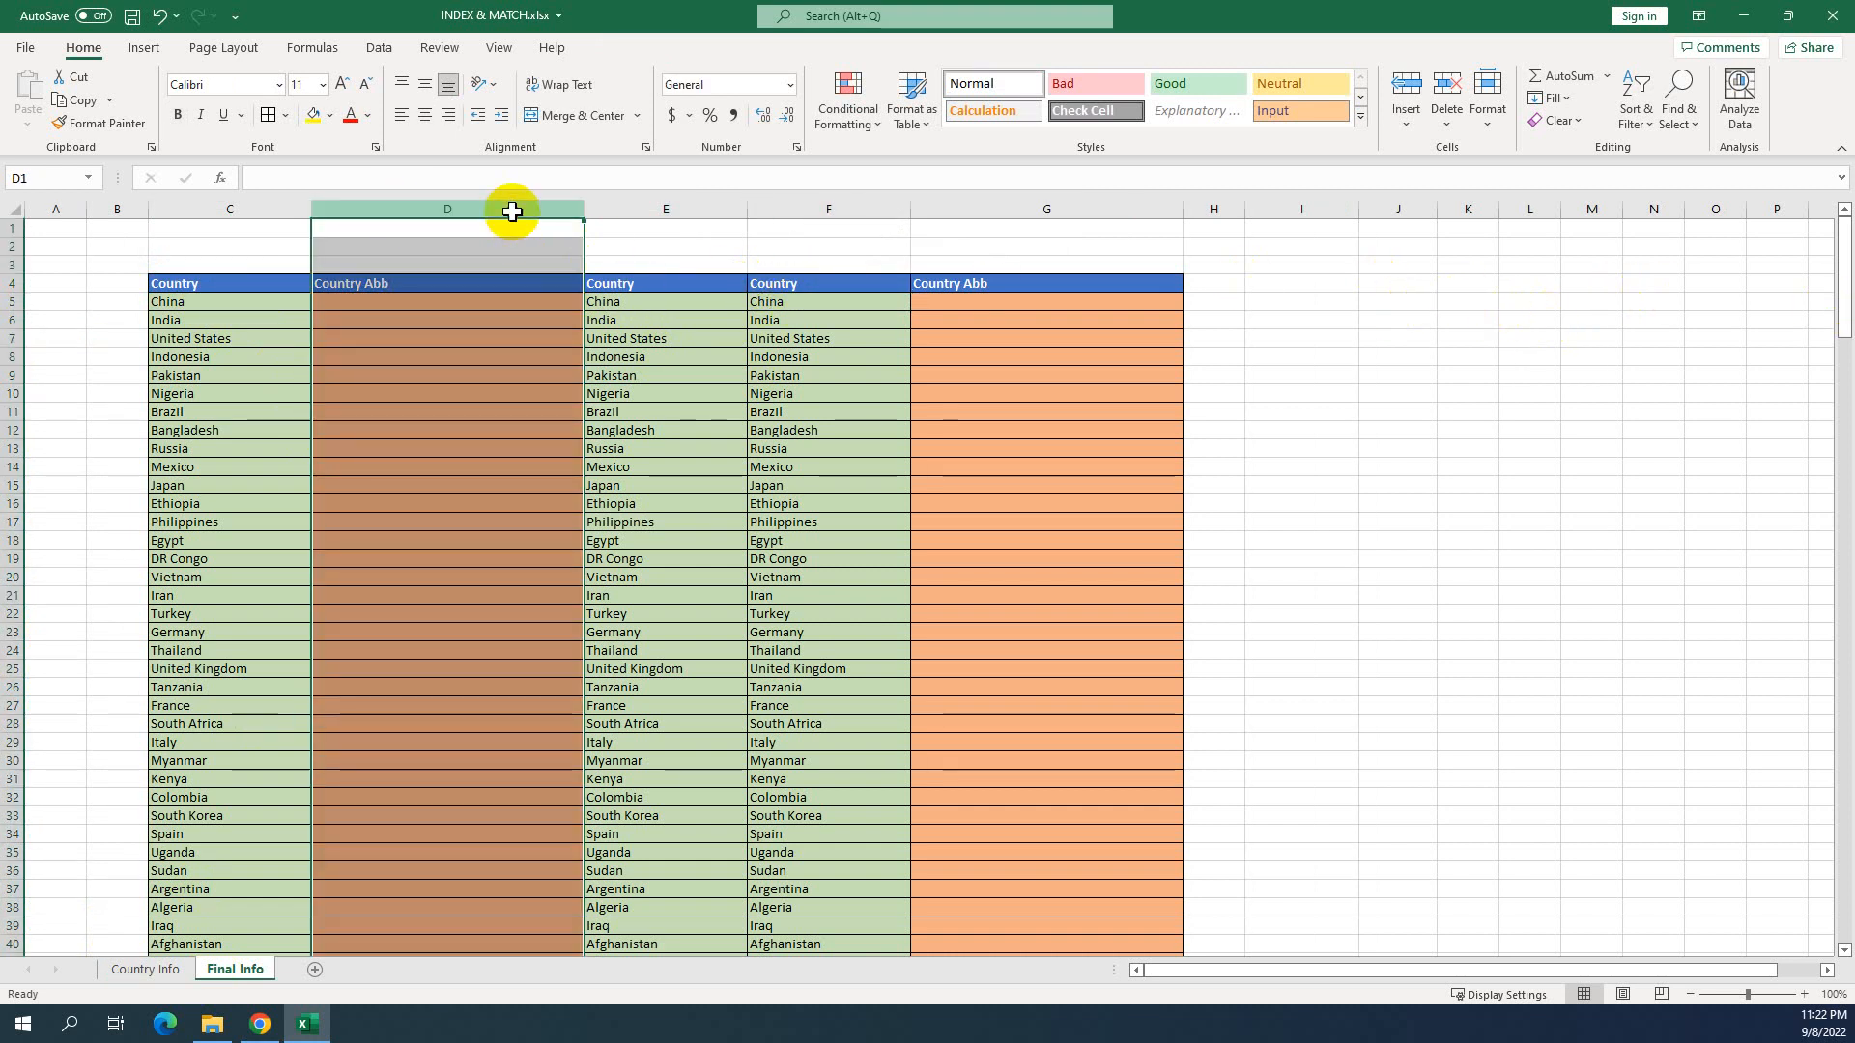
pyautogui.click(978, 207)
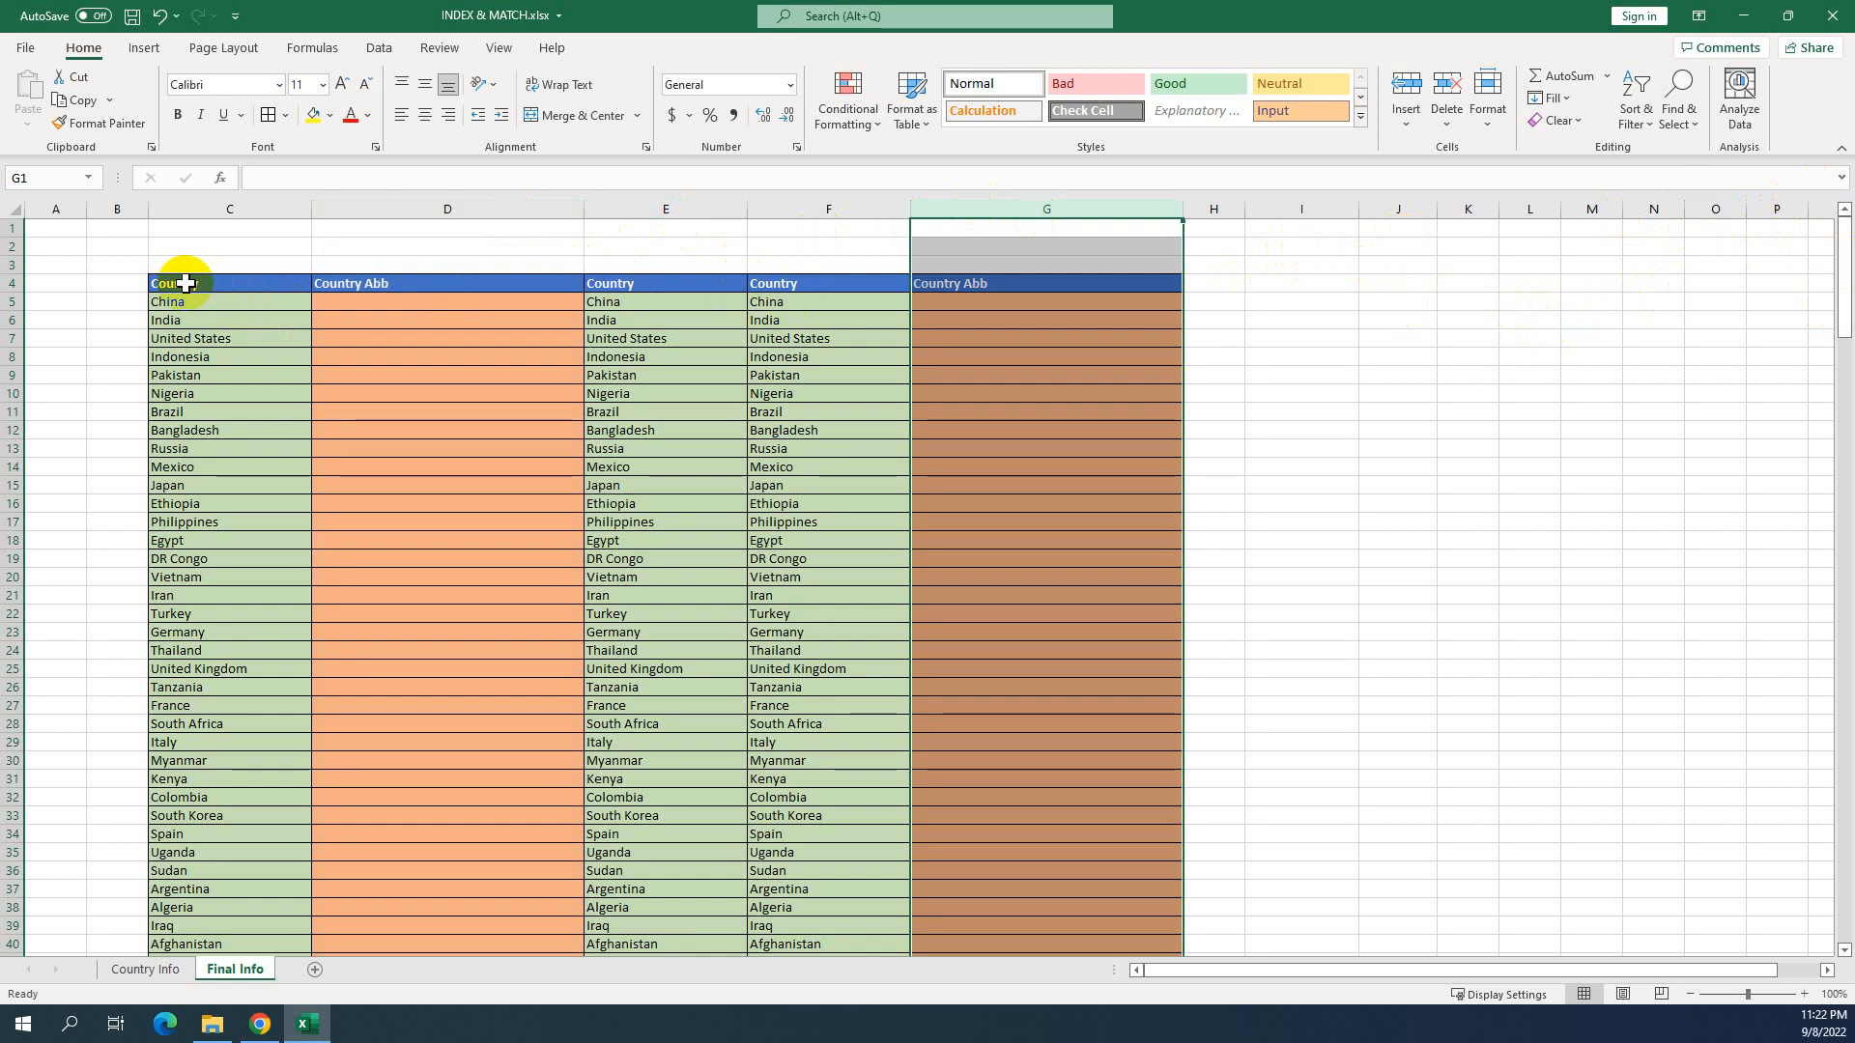
# - Select only the blank cells within the Final Info table, C4 to G238, using Go To Special with the Blanks option
pyautogui.moveTo(186, 283); pyautogui.dragTo(1023, 295)
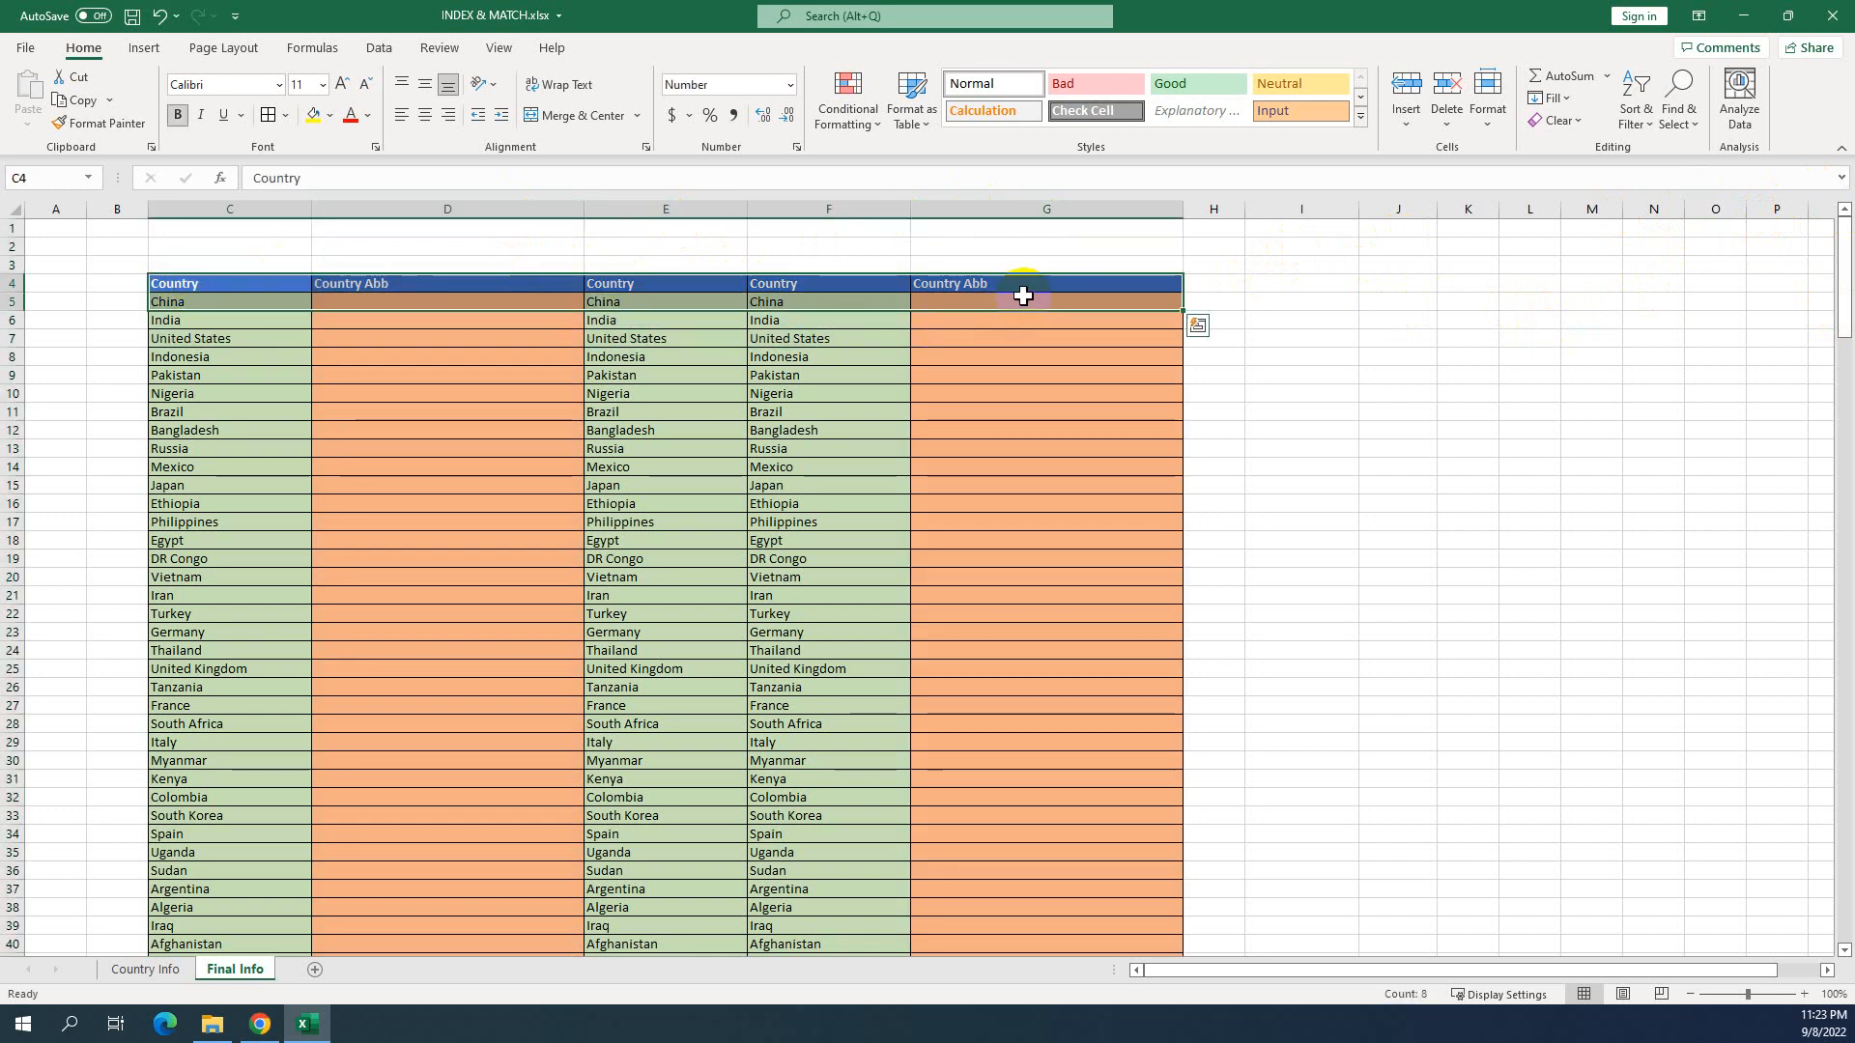
pyautogui.hotkey('ctrl', 'shift', 'Down')
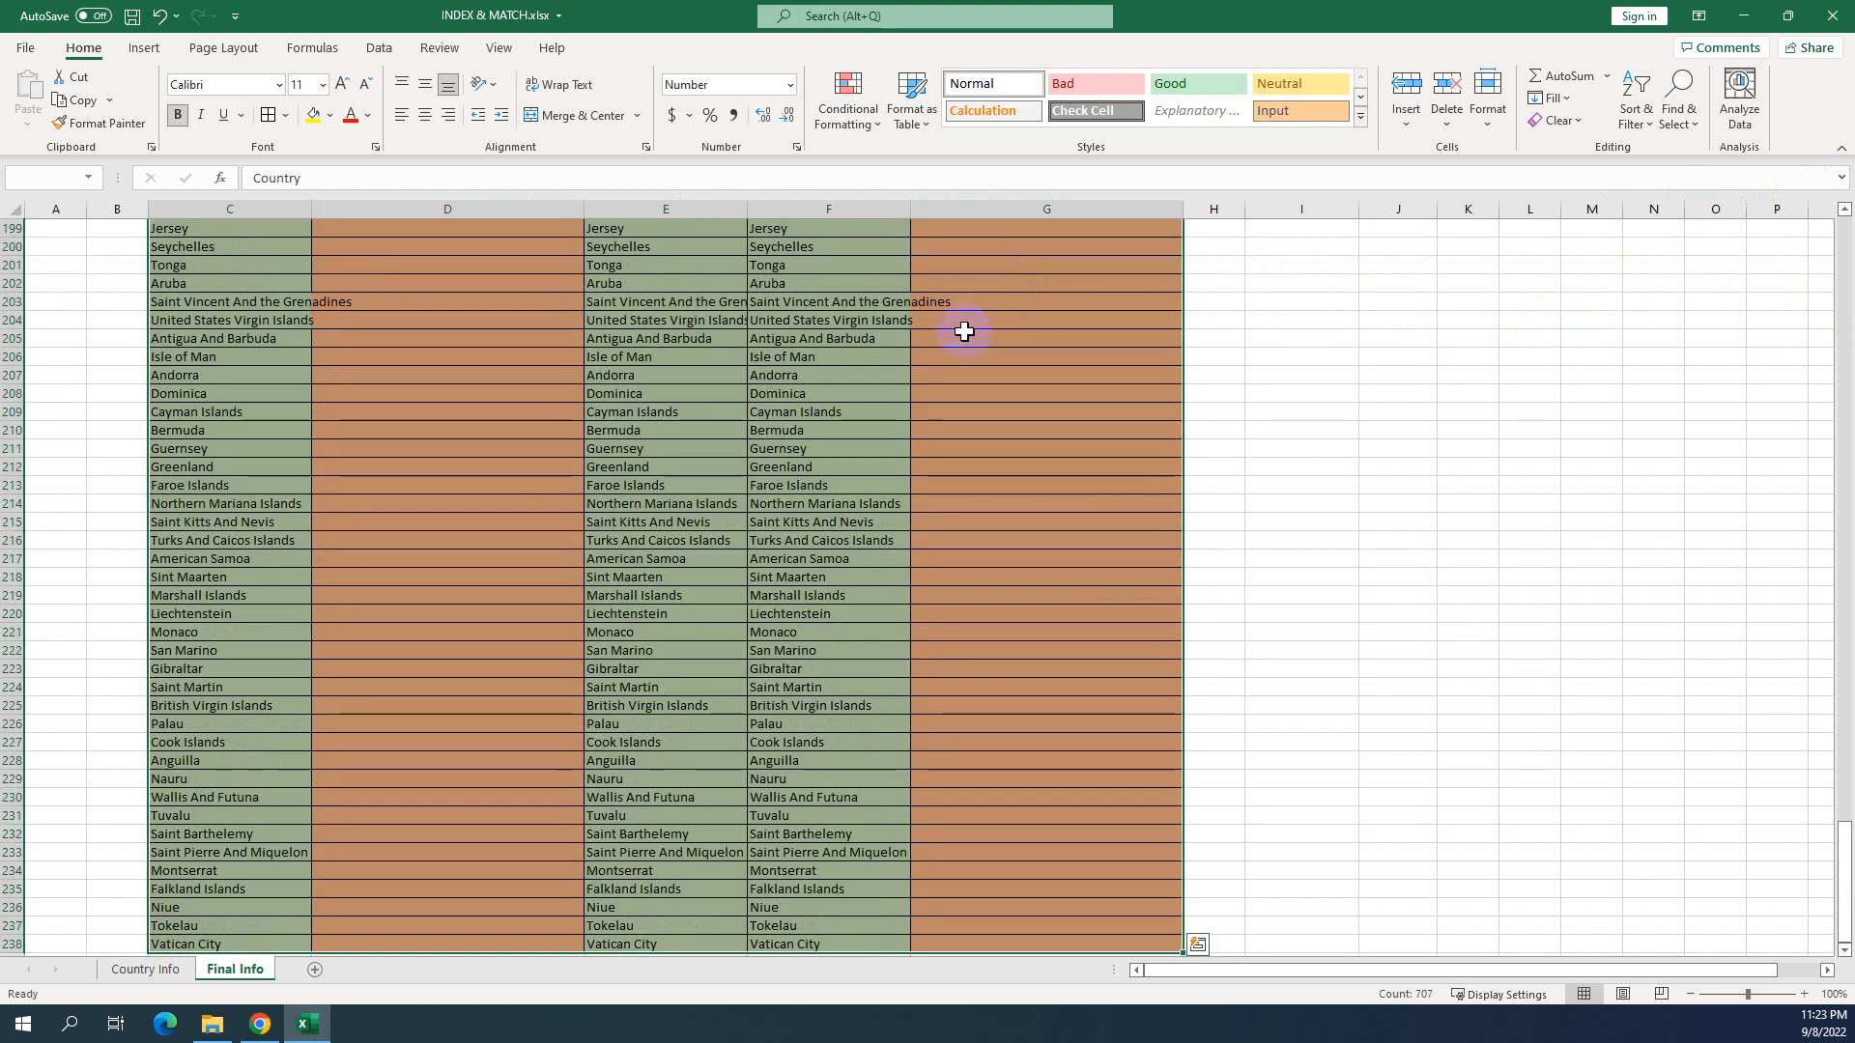
pyautogui.click(1690, 133)
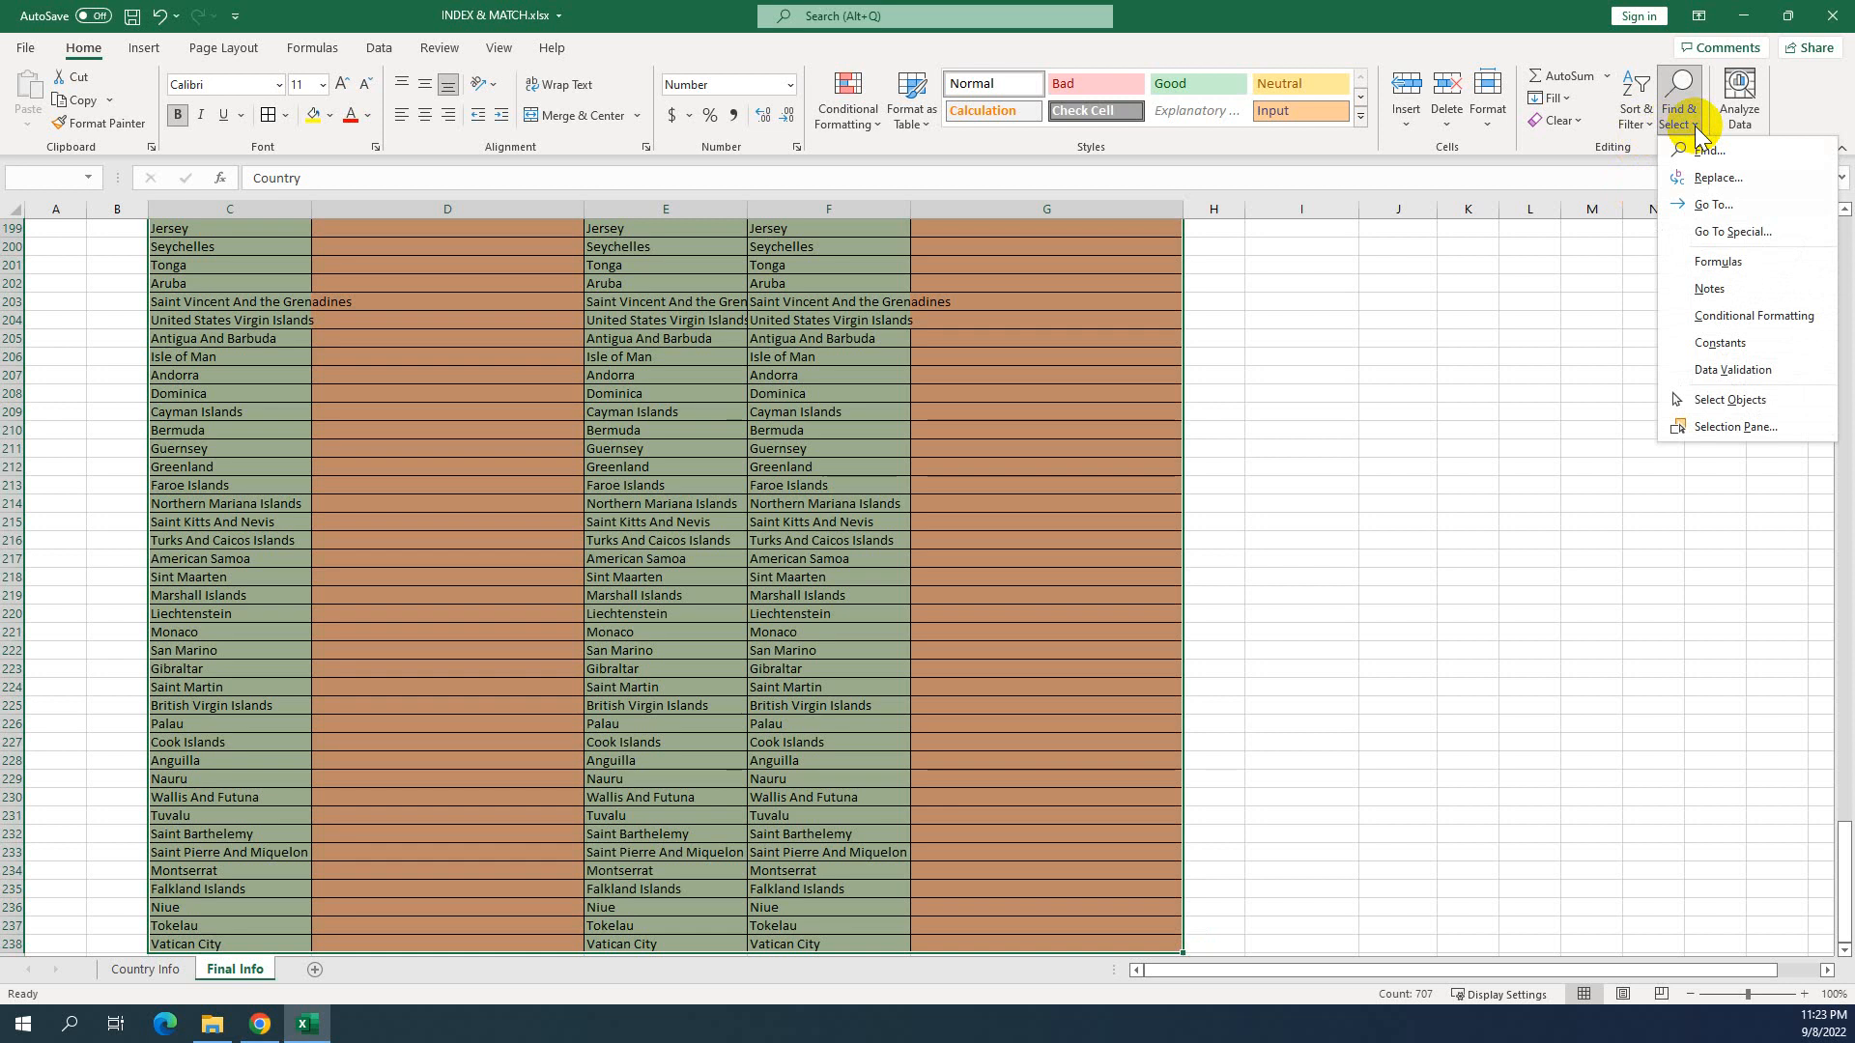
pyautogui.click(1731, 233)
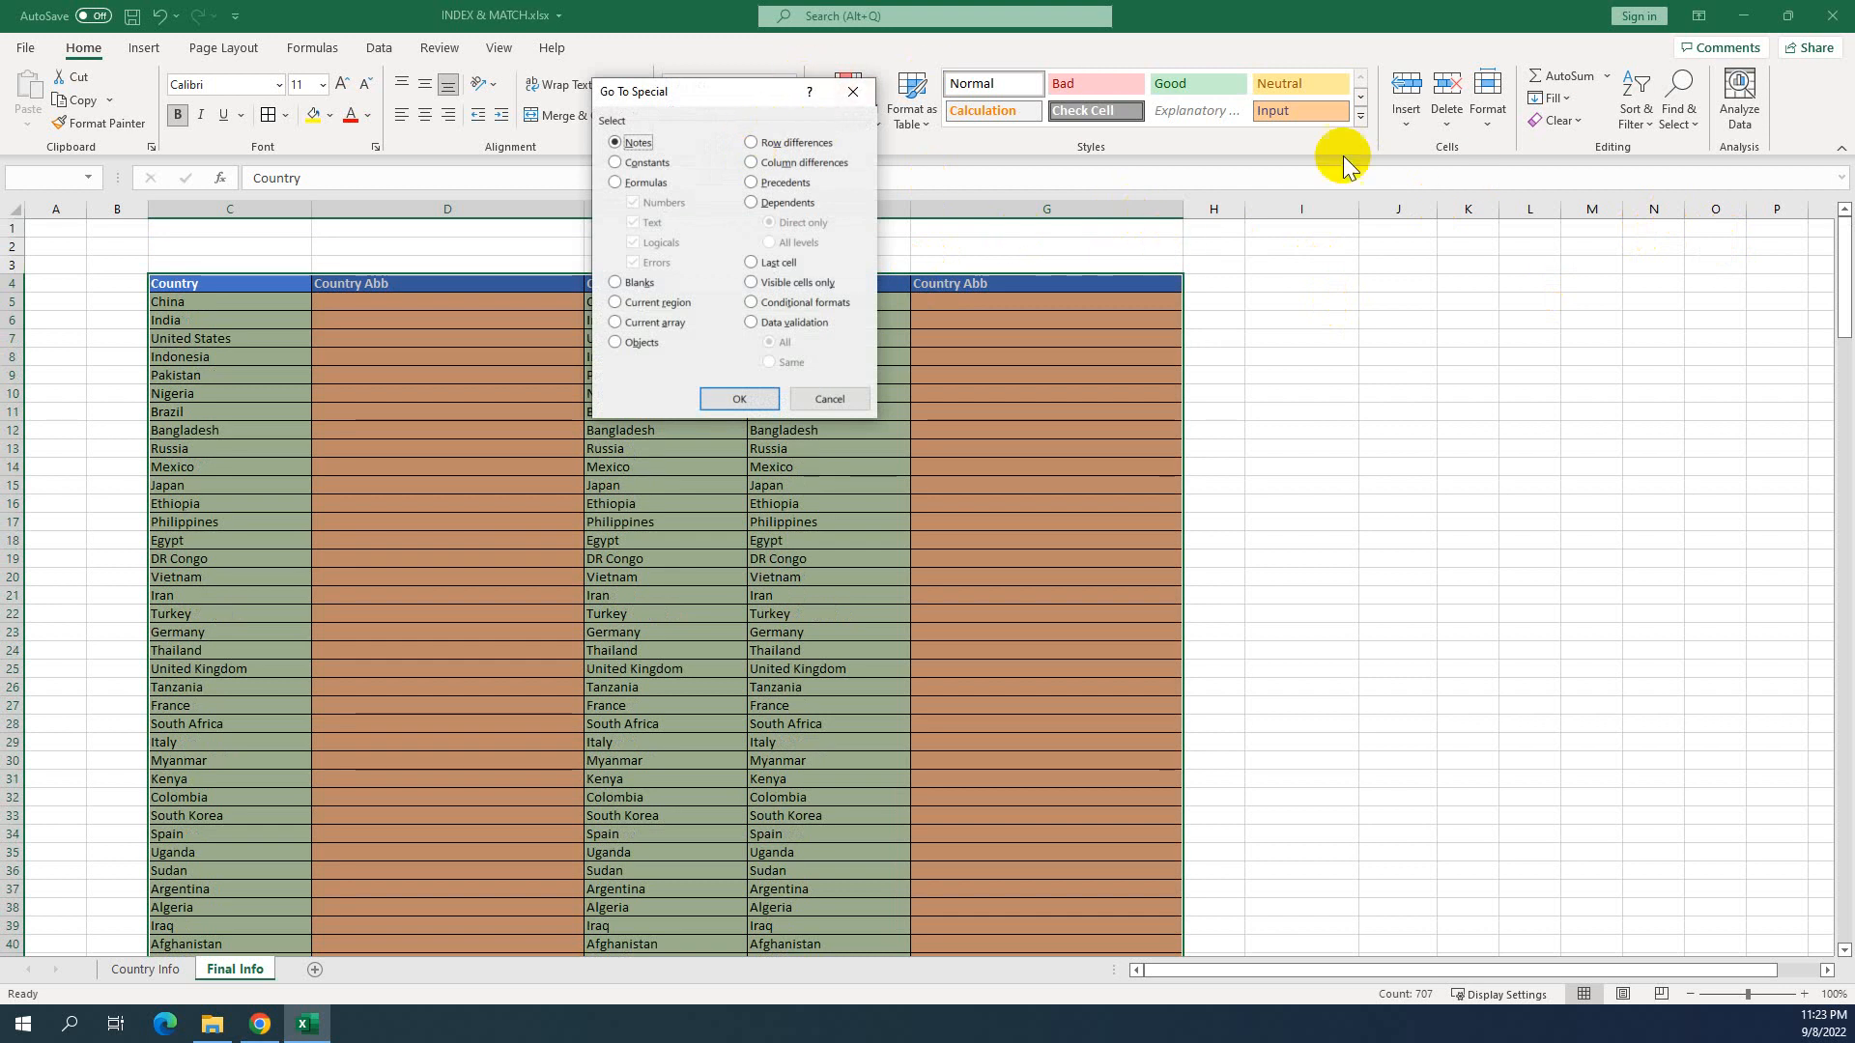
pyautogui.click(613, 283)
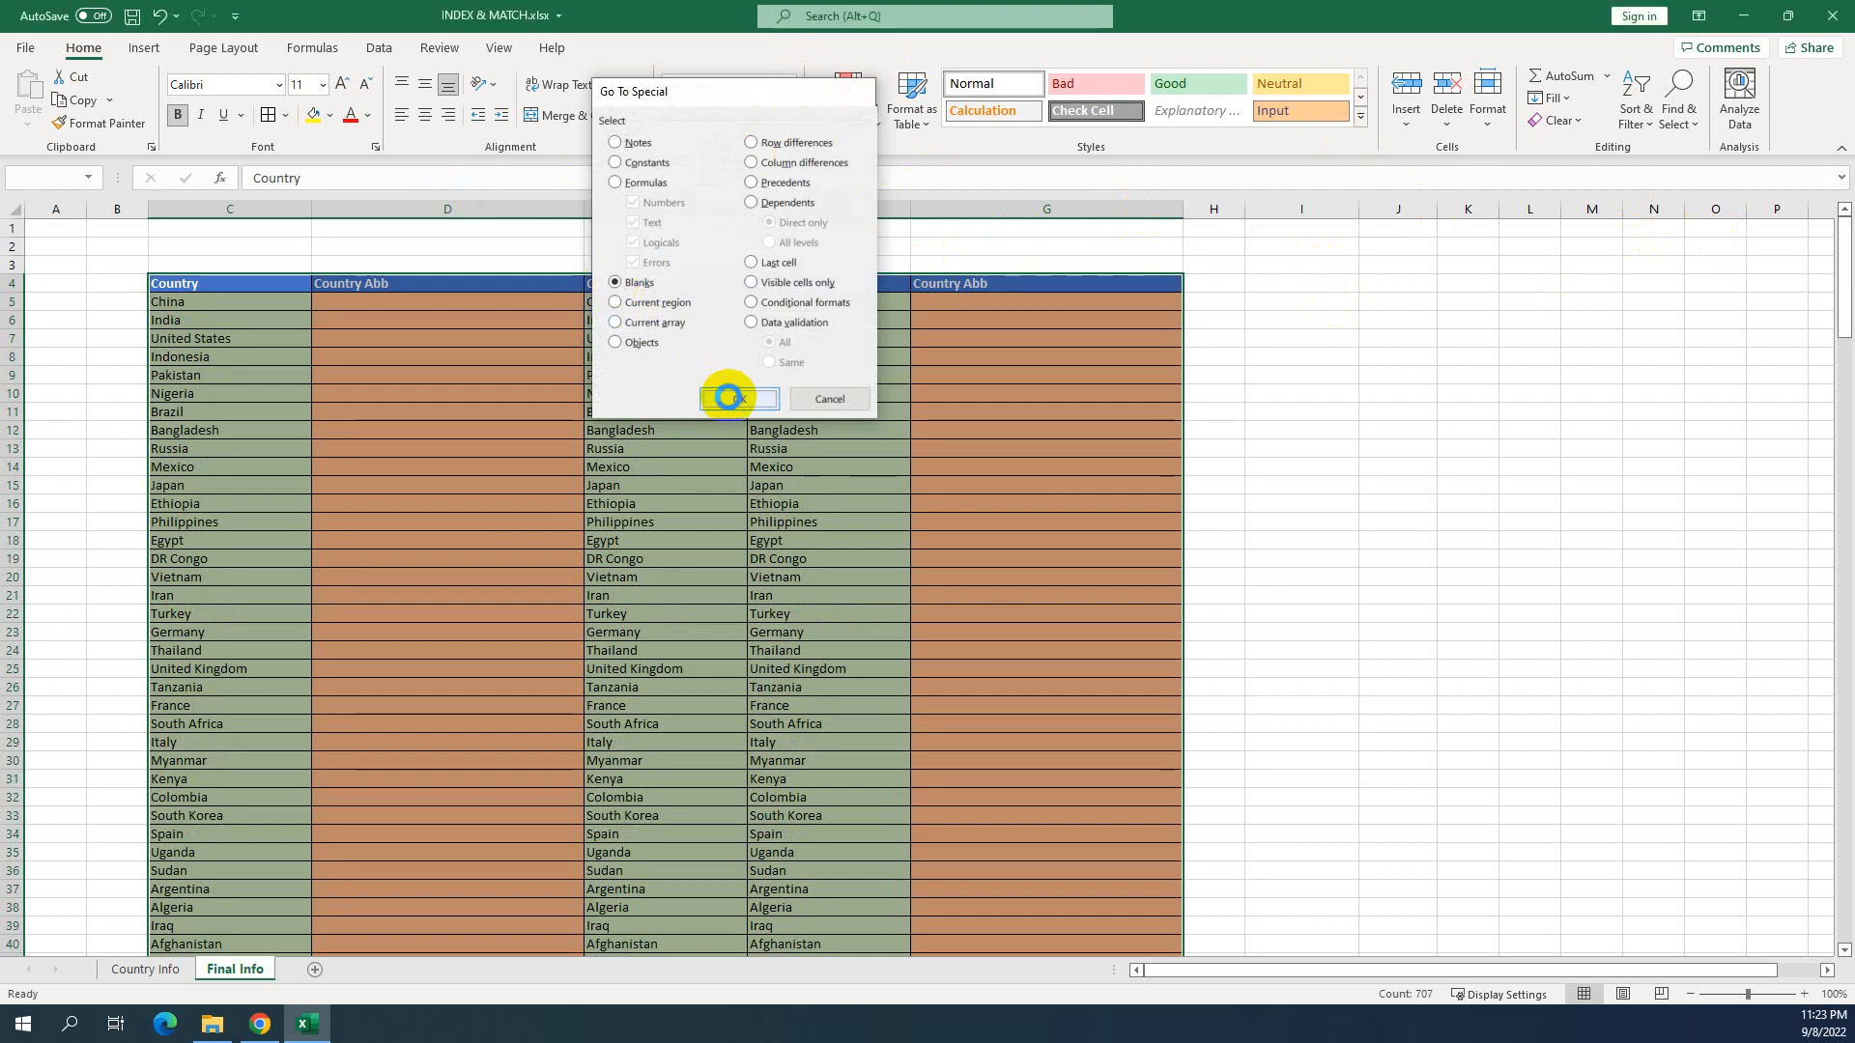
pyautogui.click(732, 402)
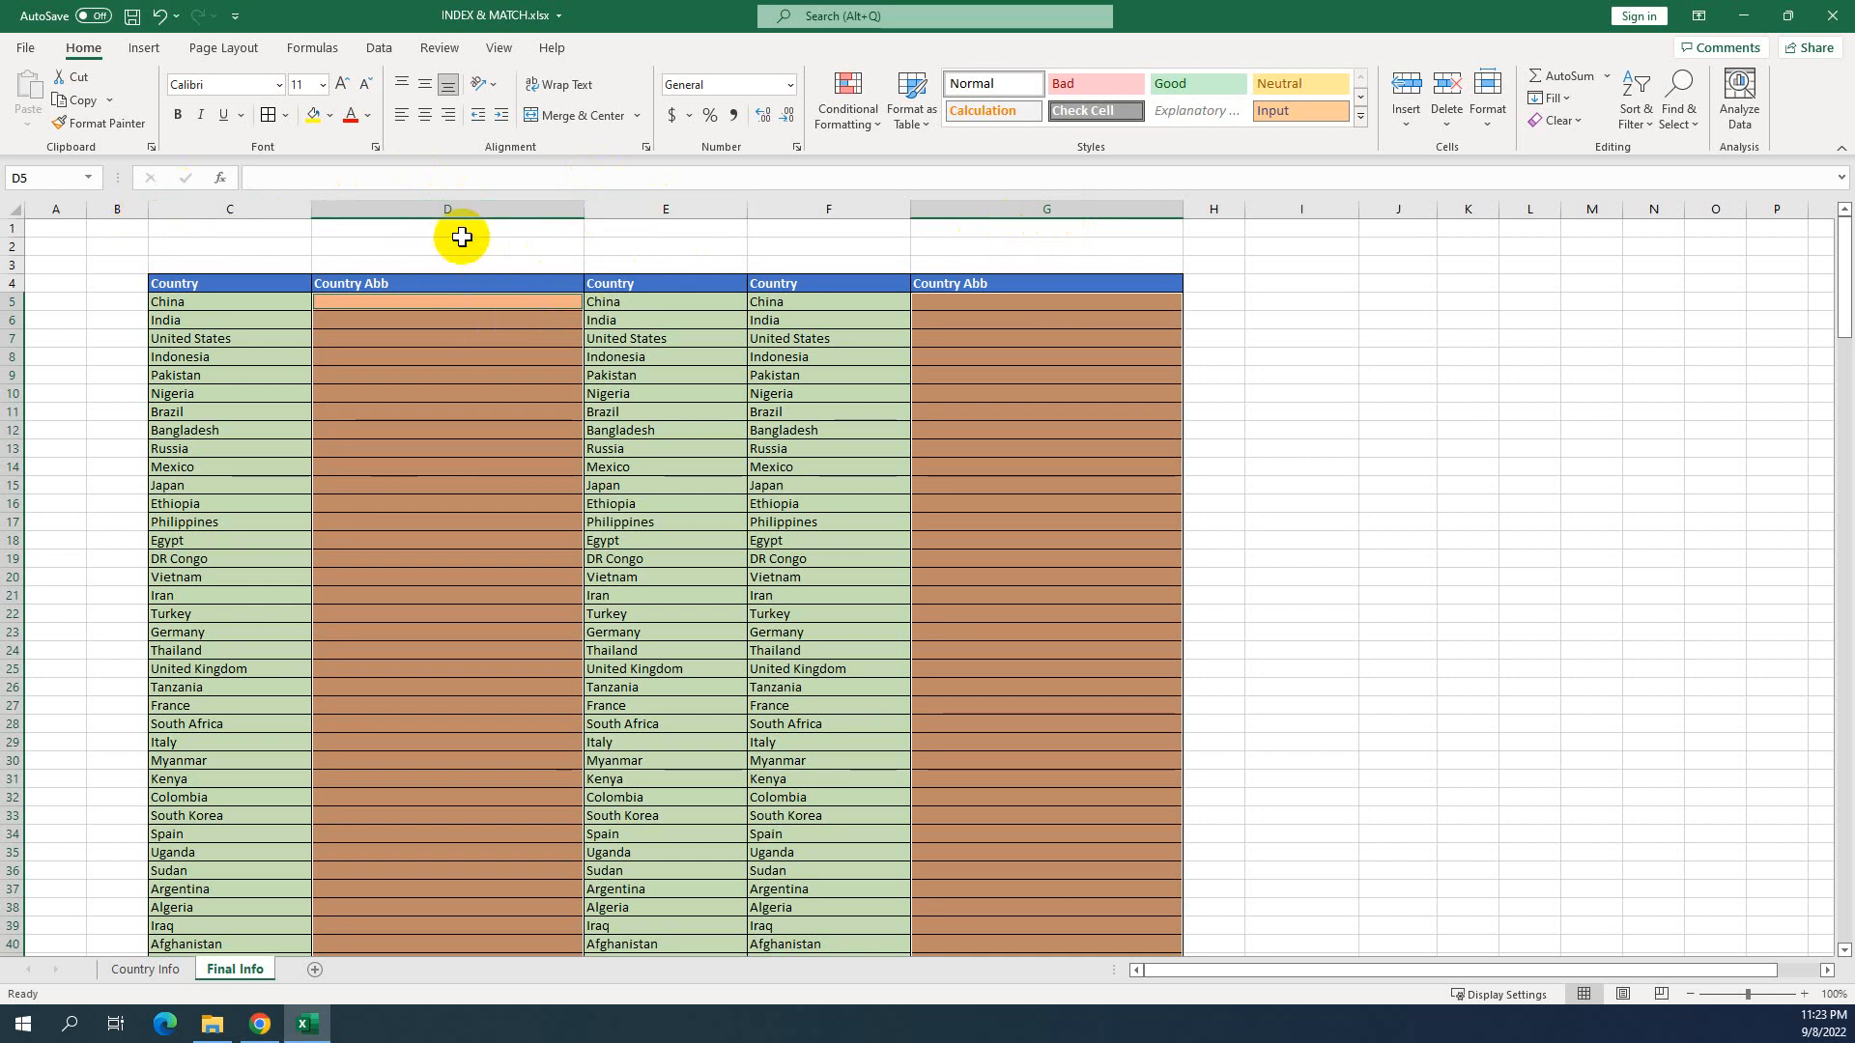
# - Delete the selected blank cells of the Final Info table with the Entire column option
pyautogui.rightClick(462, 373)
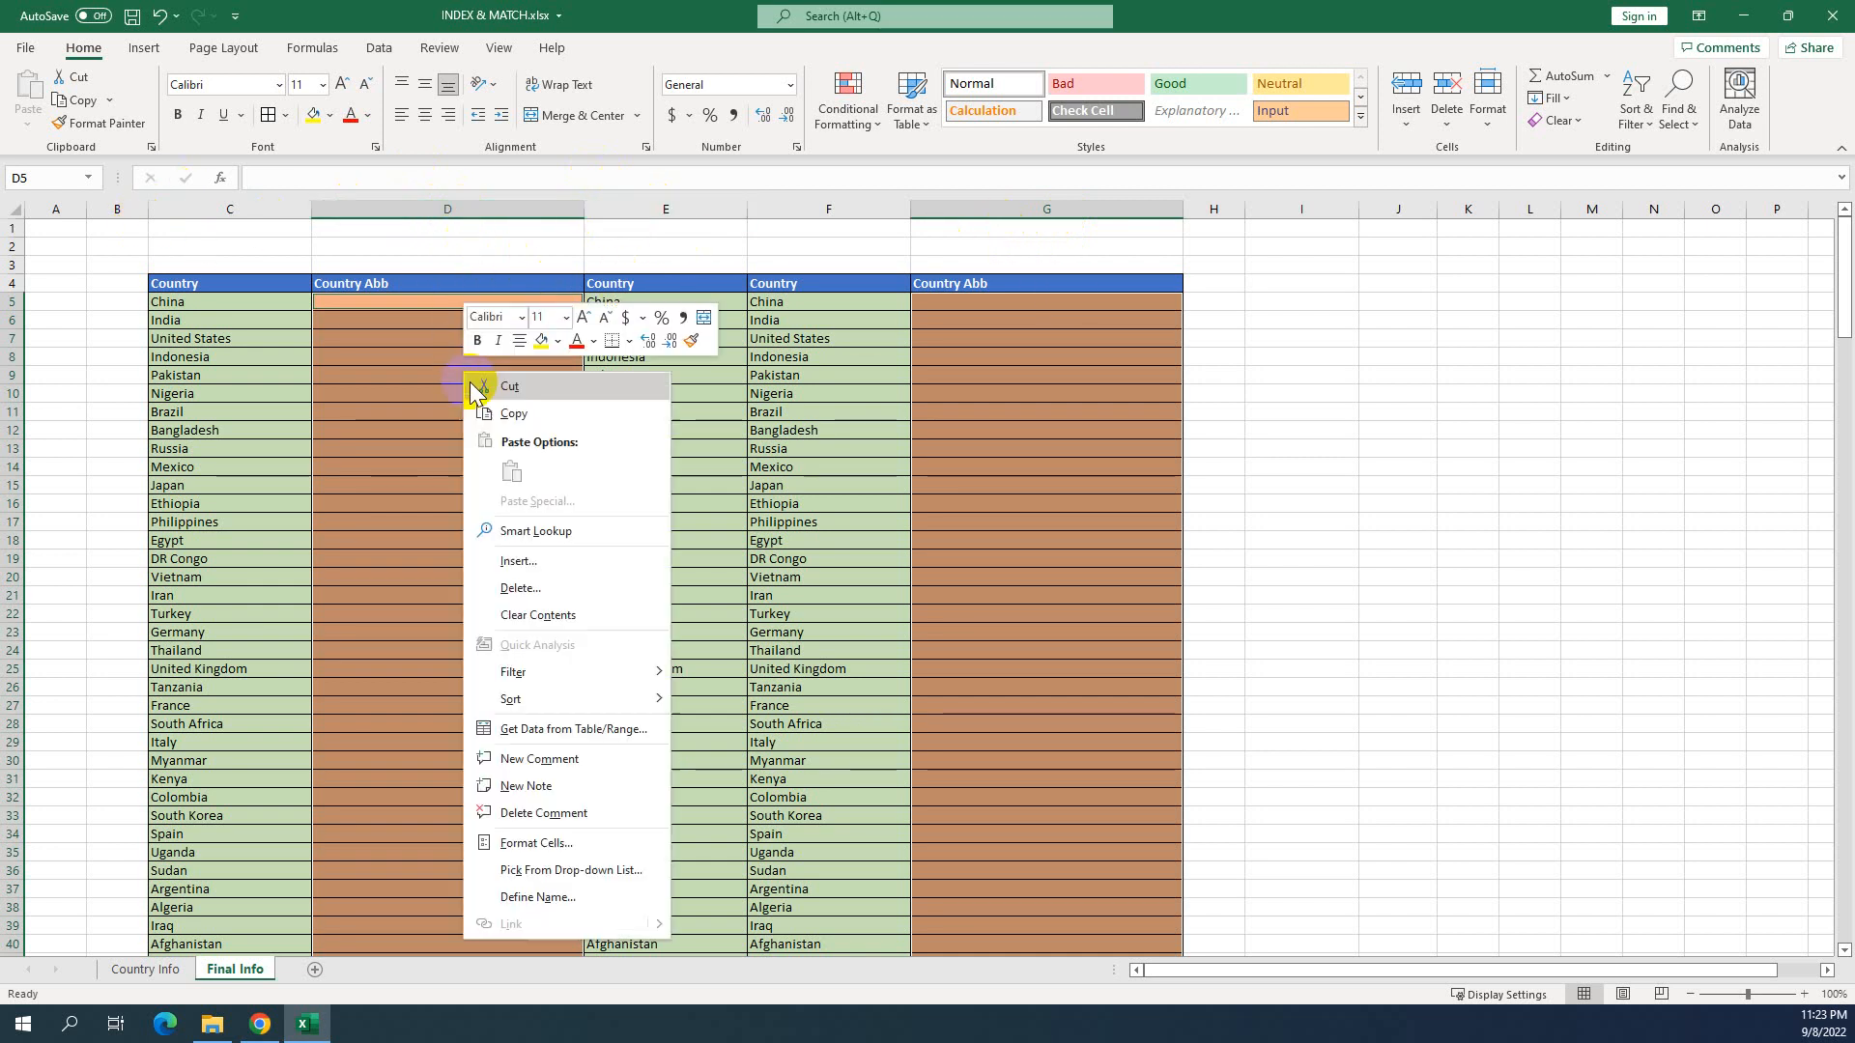
pyautogui.click(517, 589)
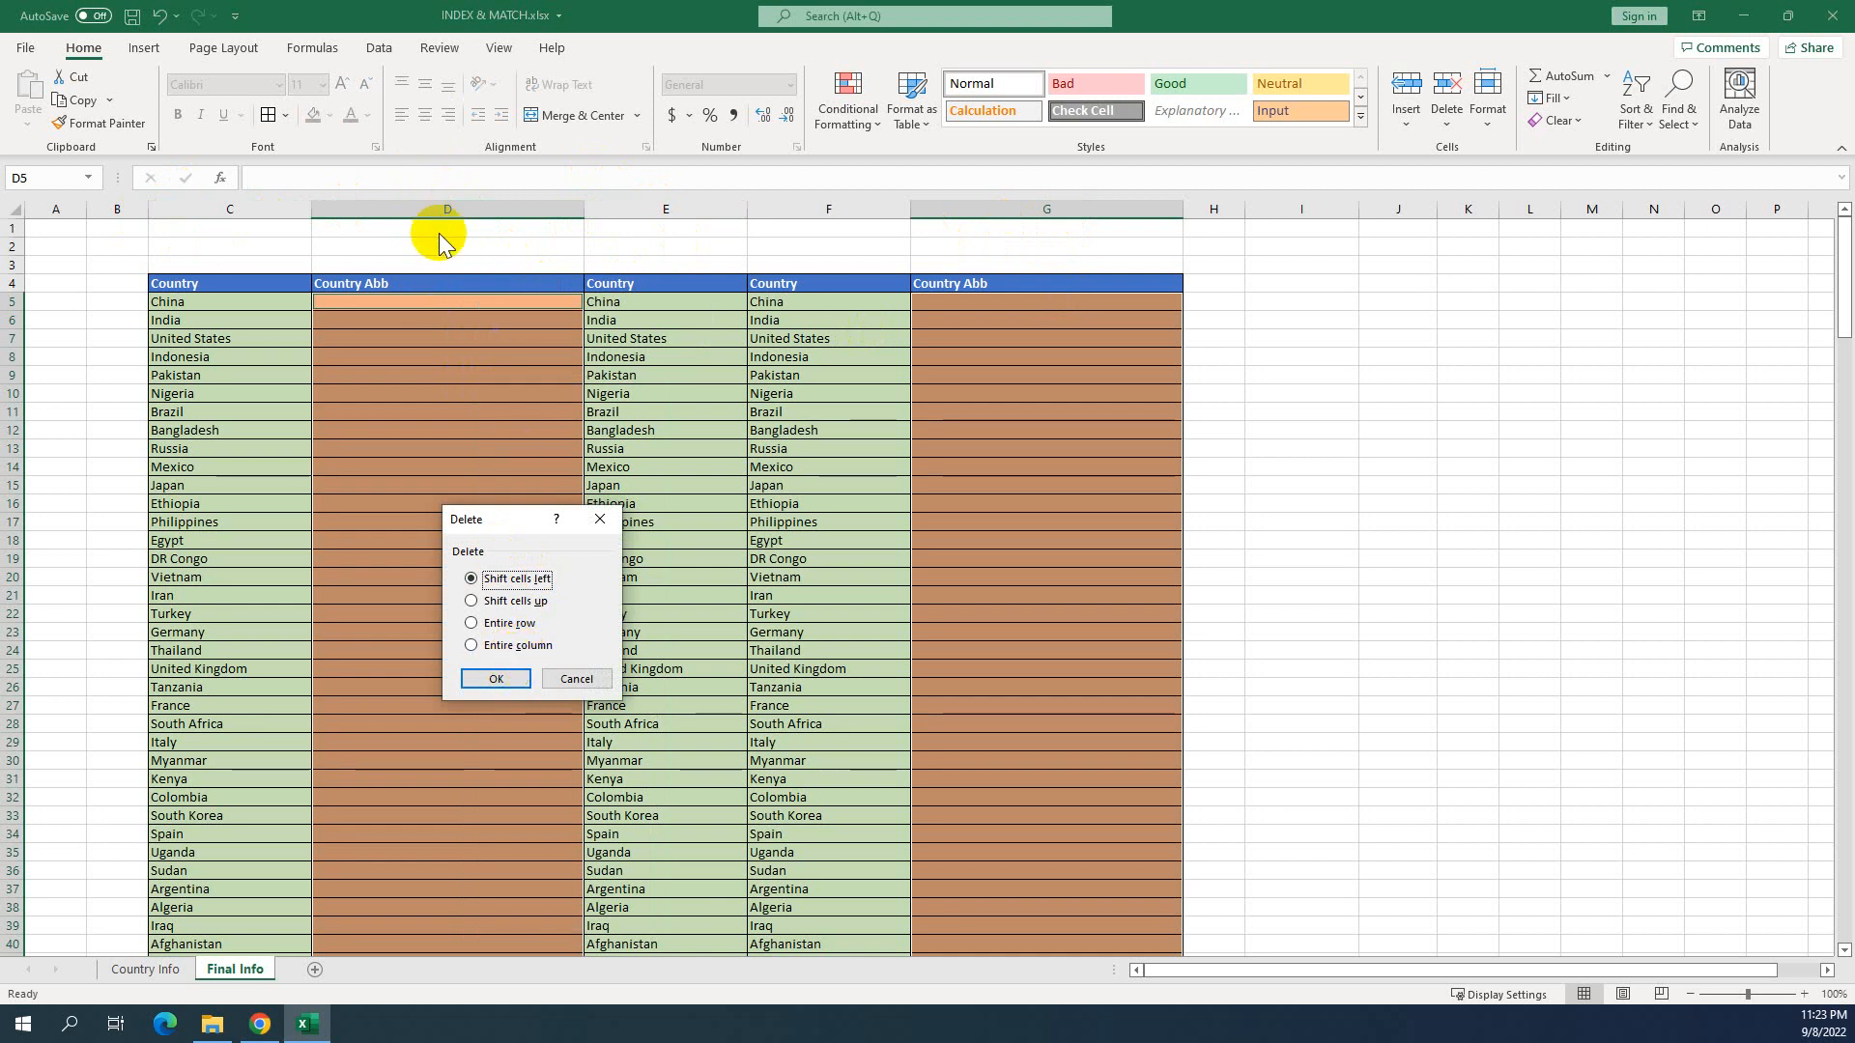
pyautogui.click(471, 646)
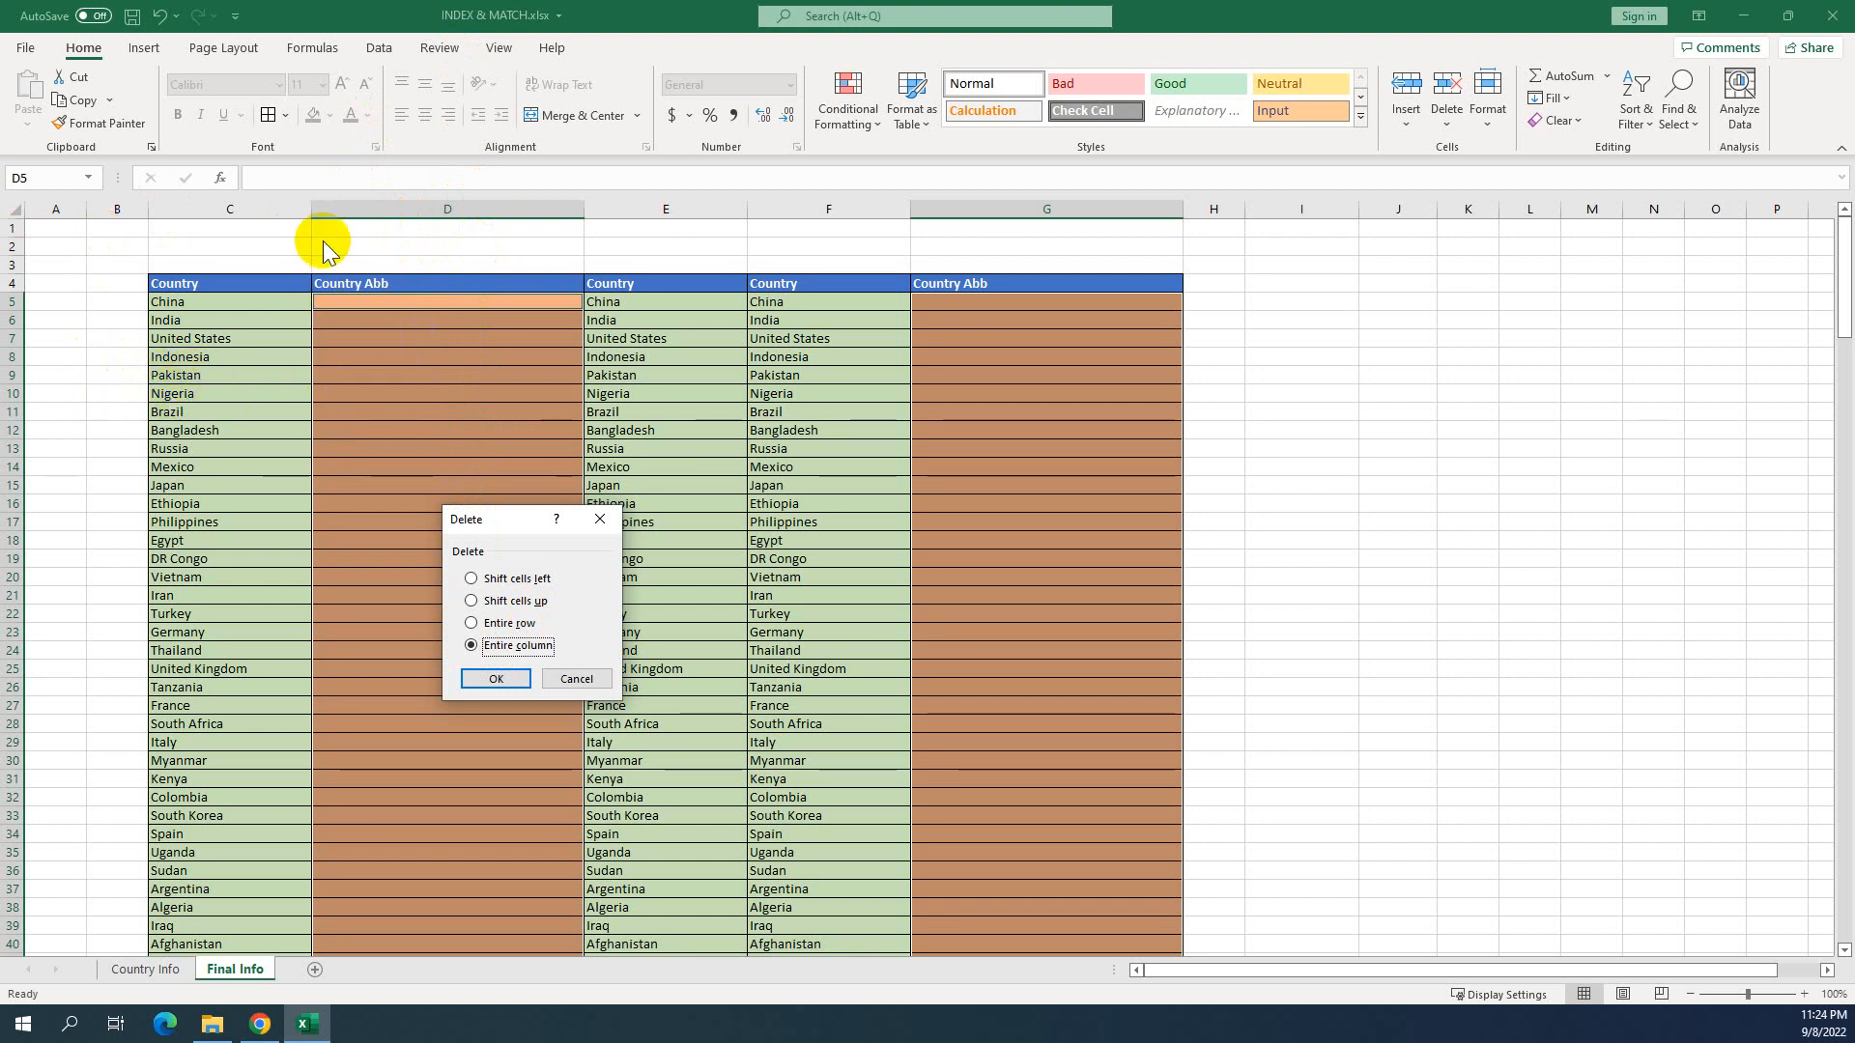
pyautogui.click(496, 679)
pyautogui.click(454, 628)
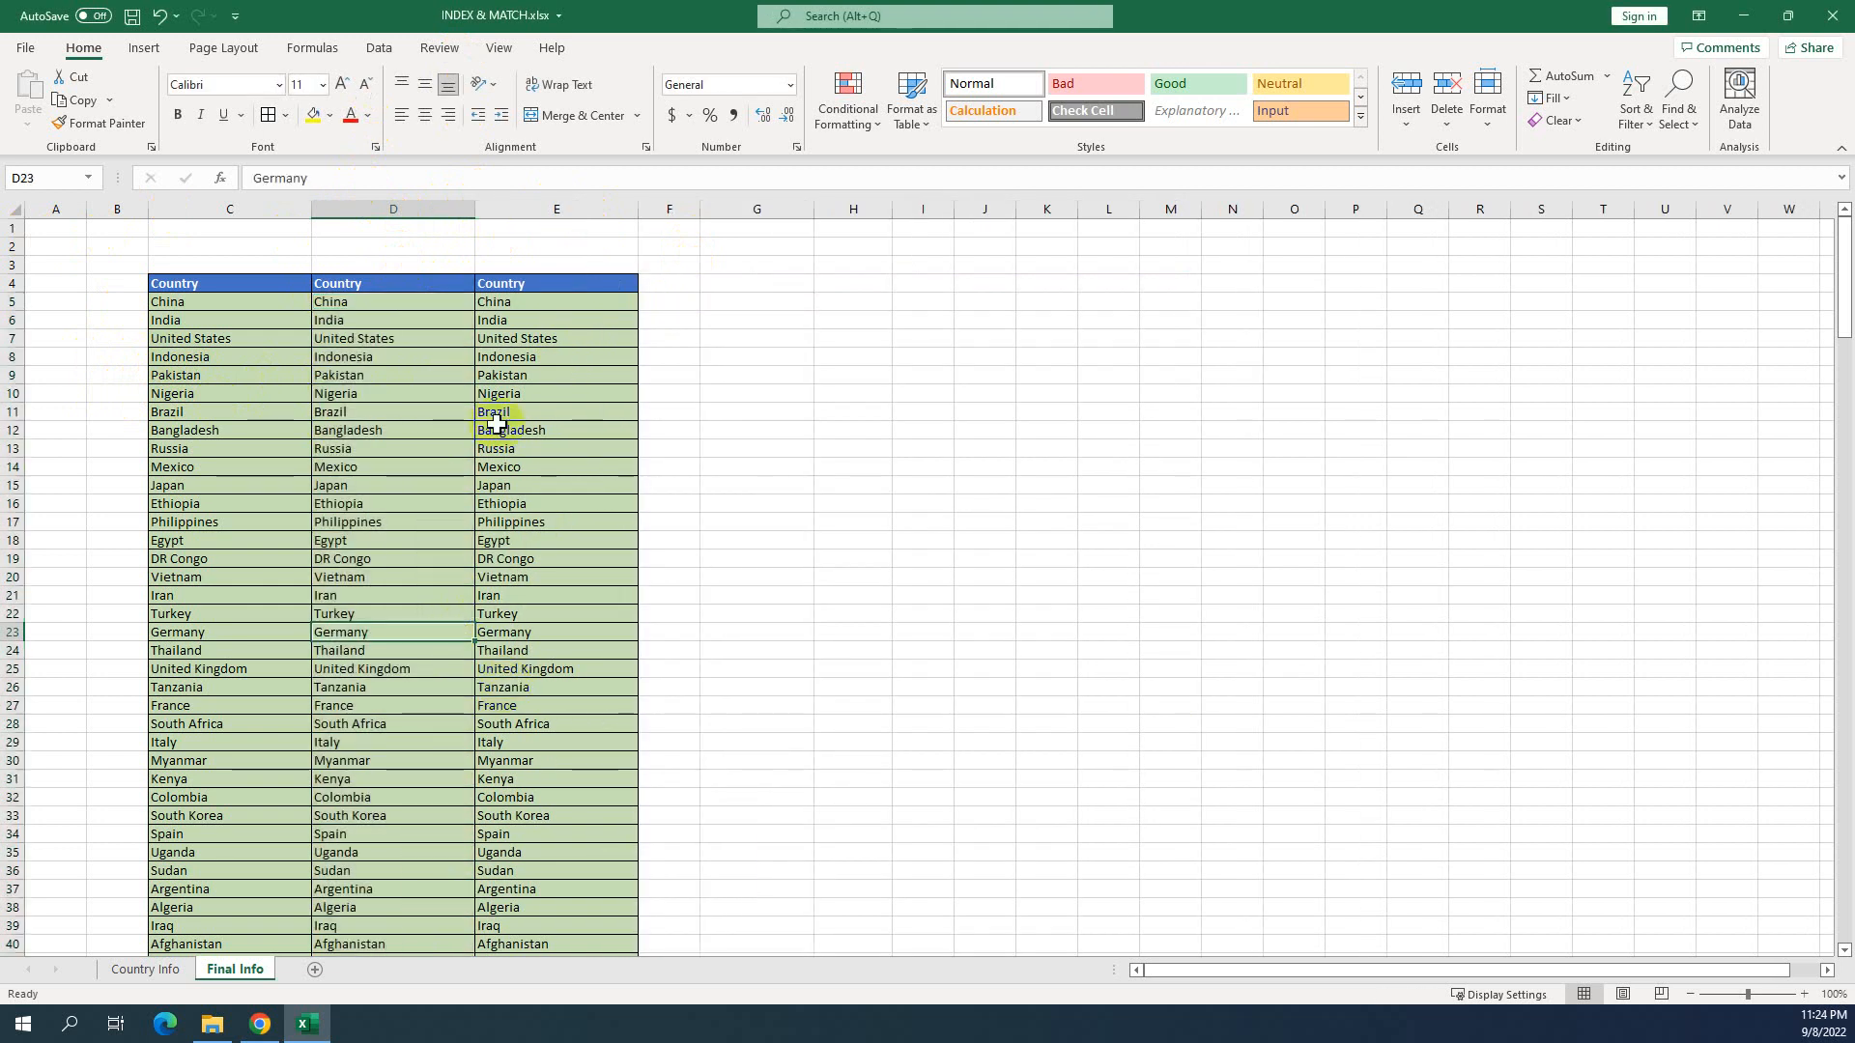
# - Review the three Country columns in the Final Info sheet for any remaining blank columns
pyautogui.moveTo(211, 228); pyautogui.dragTo(512, 276)
pyautogui.click(491, 375)
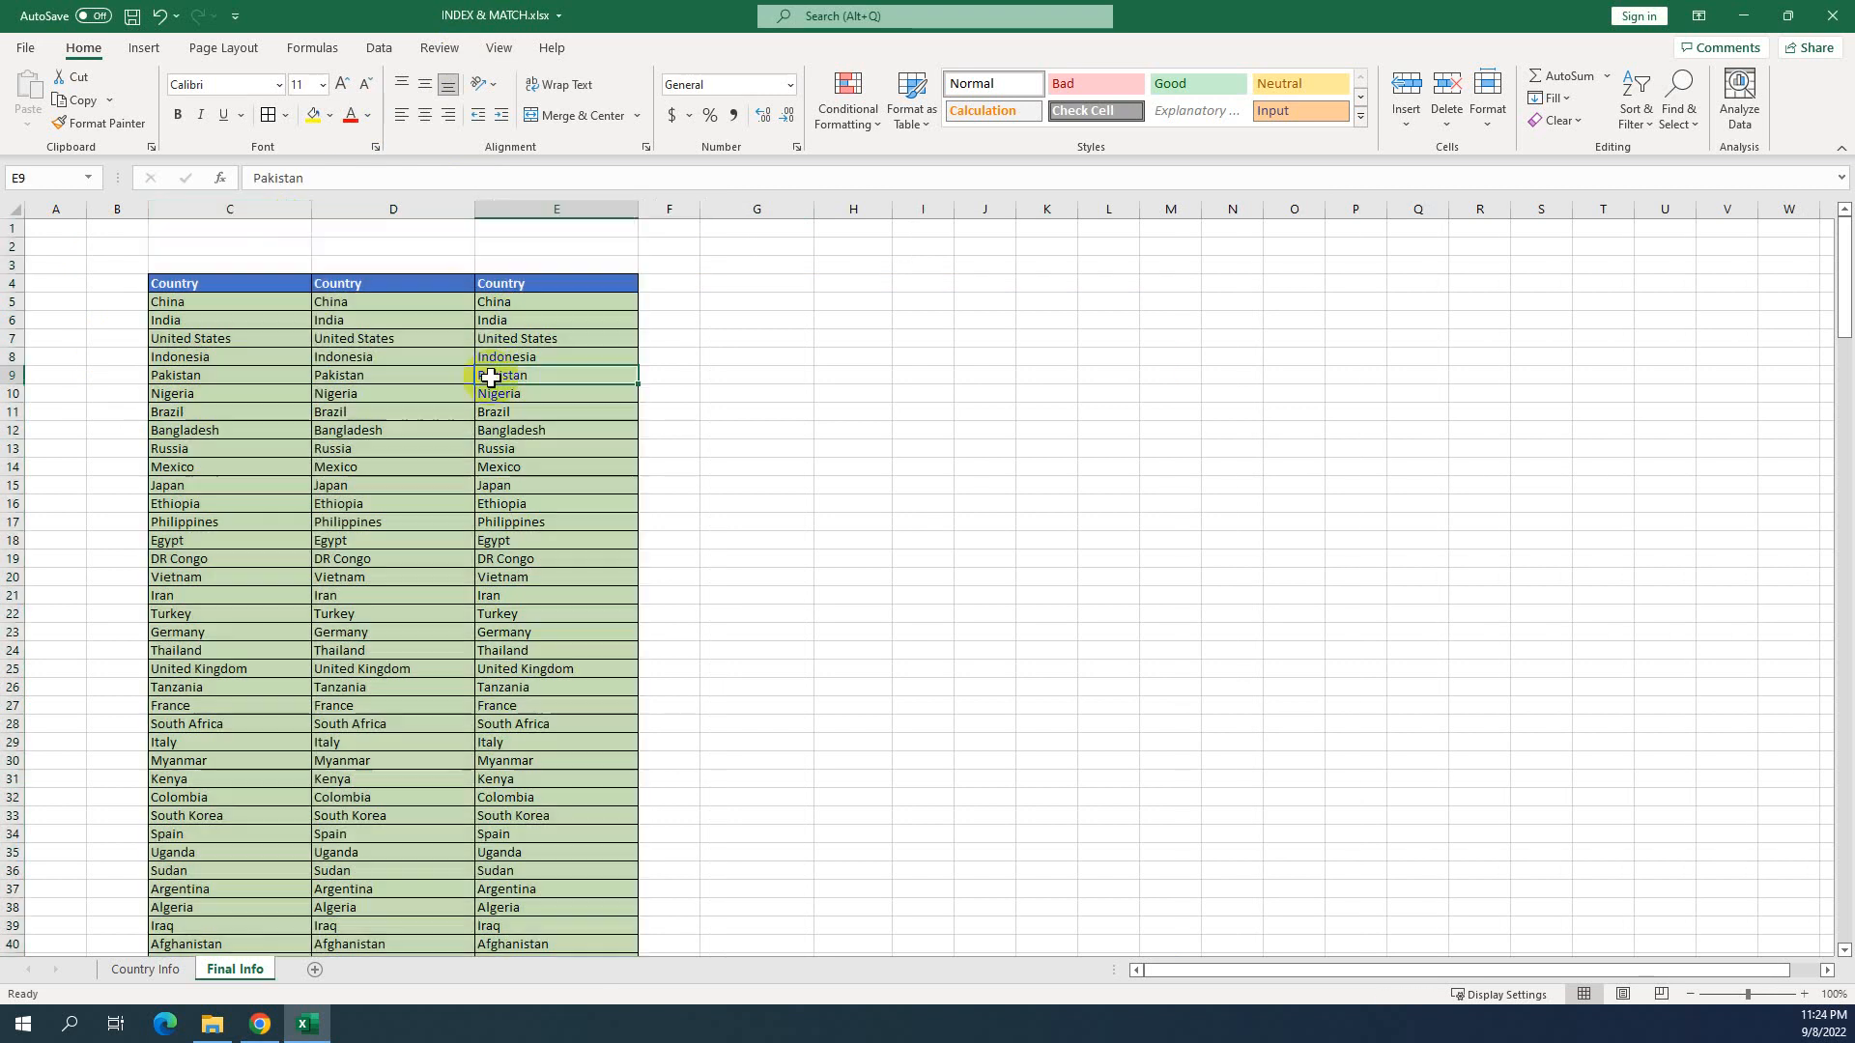
pyautogui.scroll(-8, 435, 372)
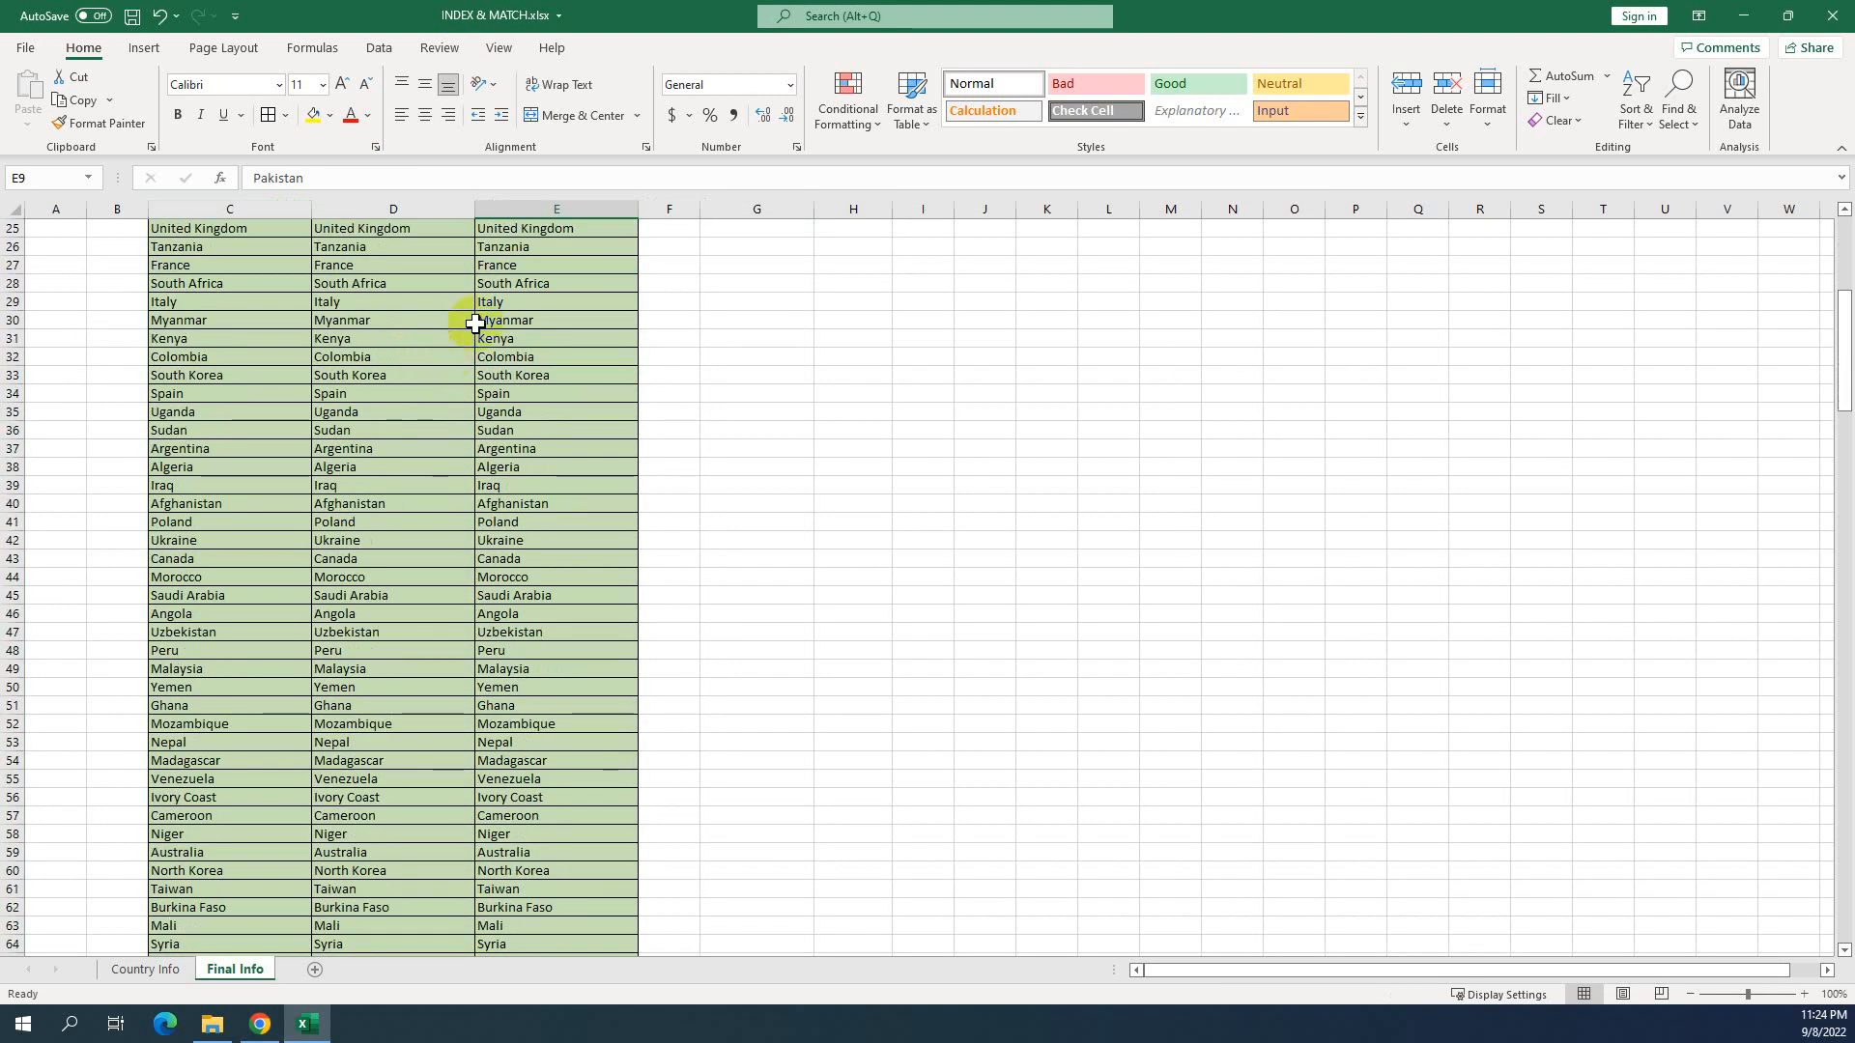
pyautogui.scroll(8, 495, 462)
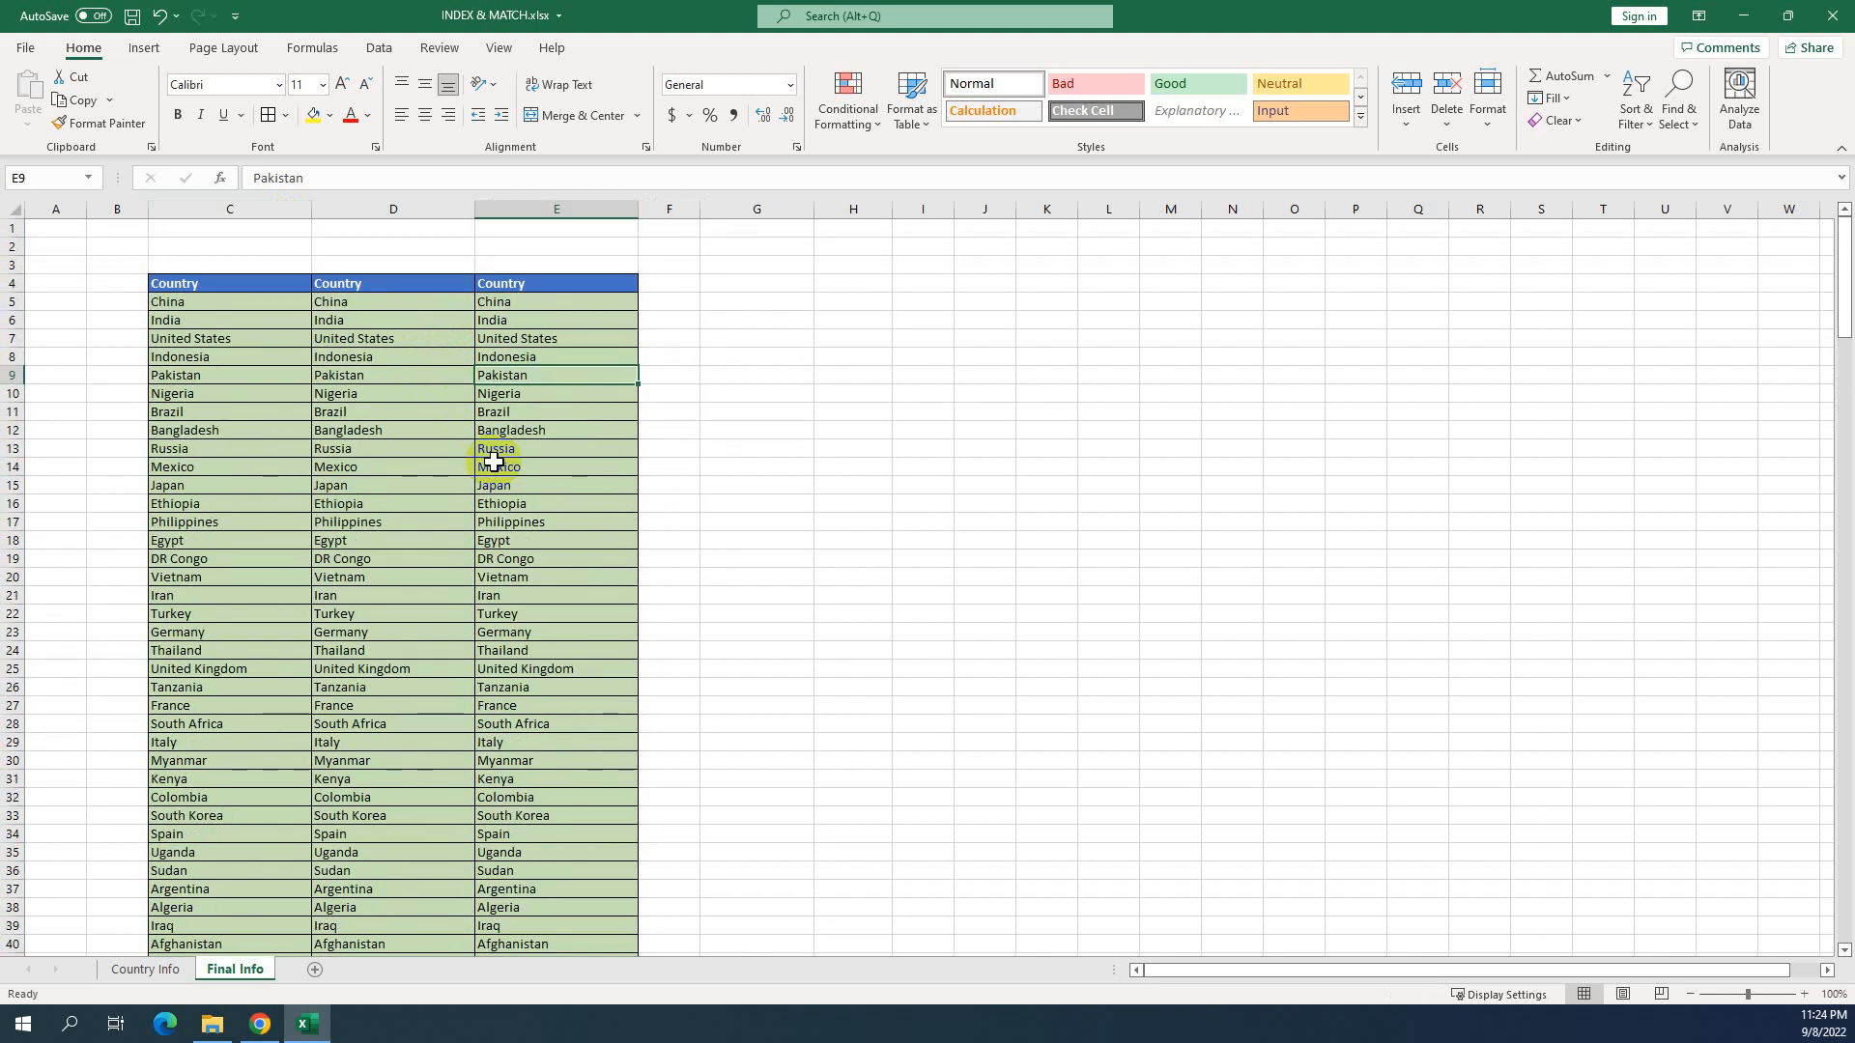
pyautogui.scroll(-3, 493, 462)
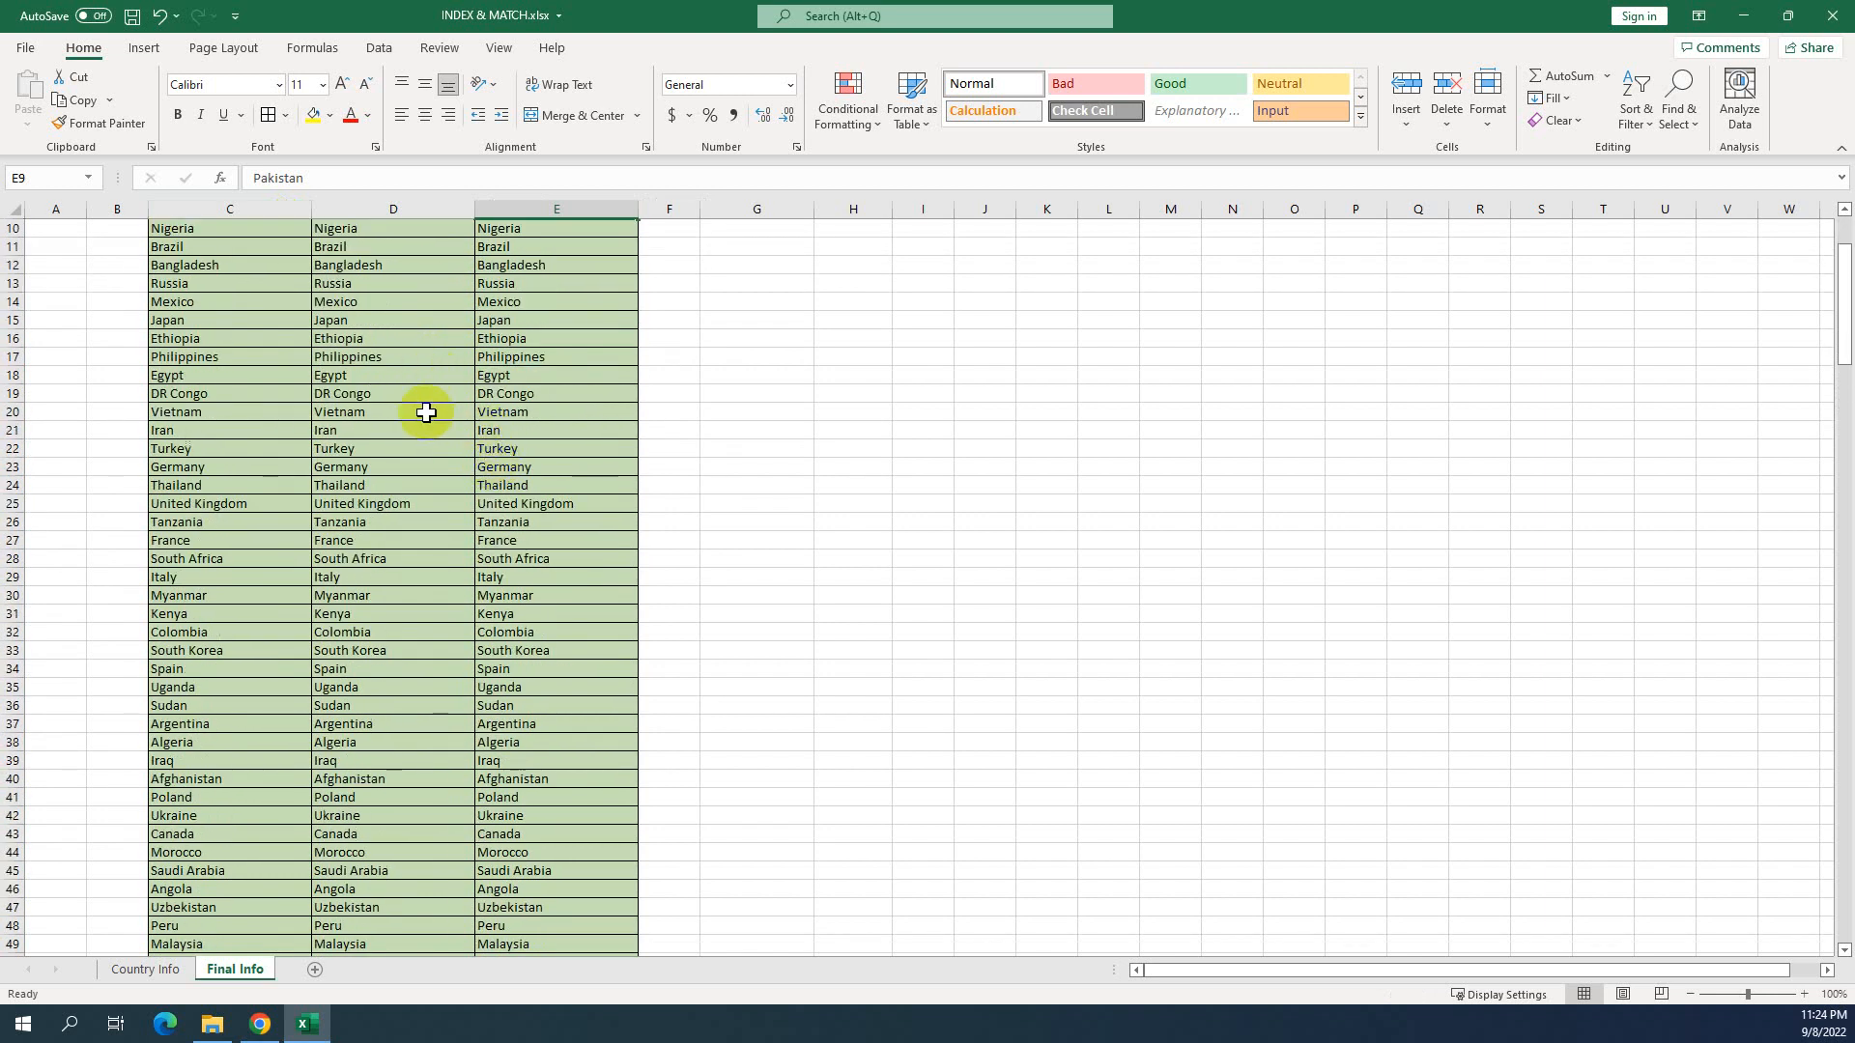
pyautogui.scroll(3, 429, 520)
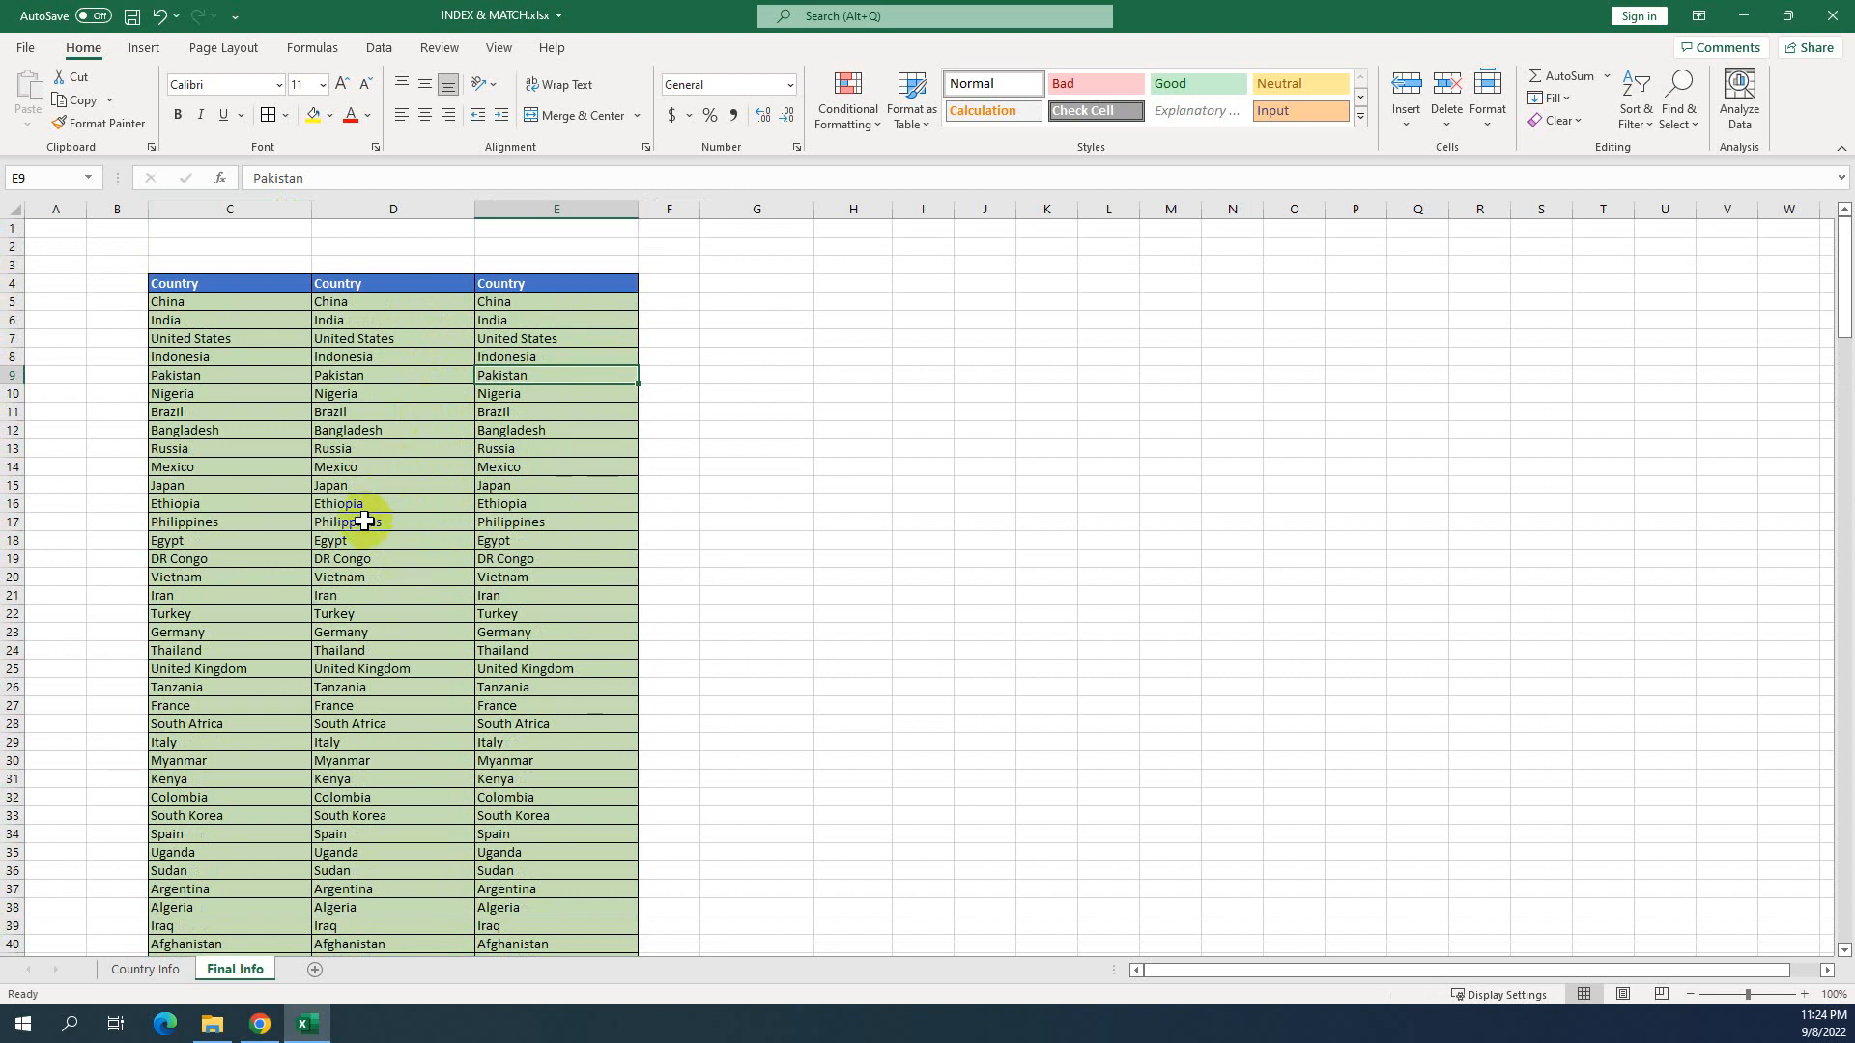
pyautogui.scroll(-7, 364, 579)
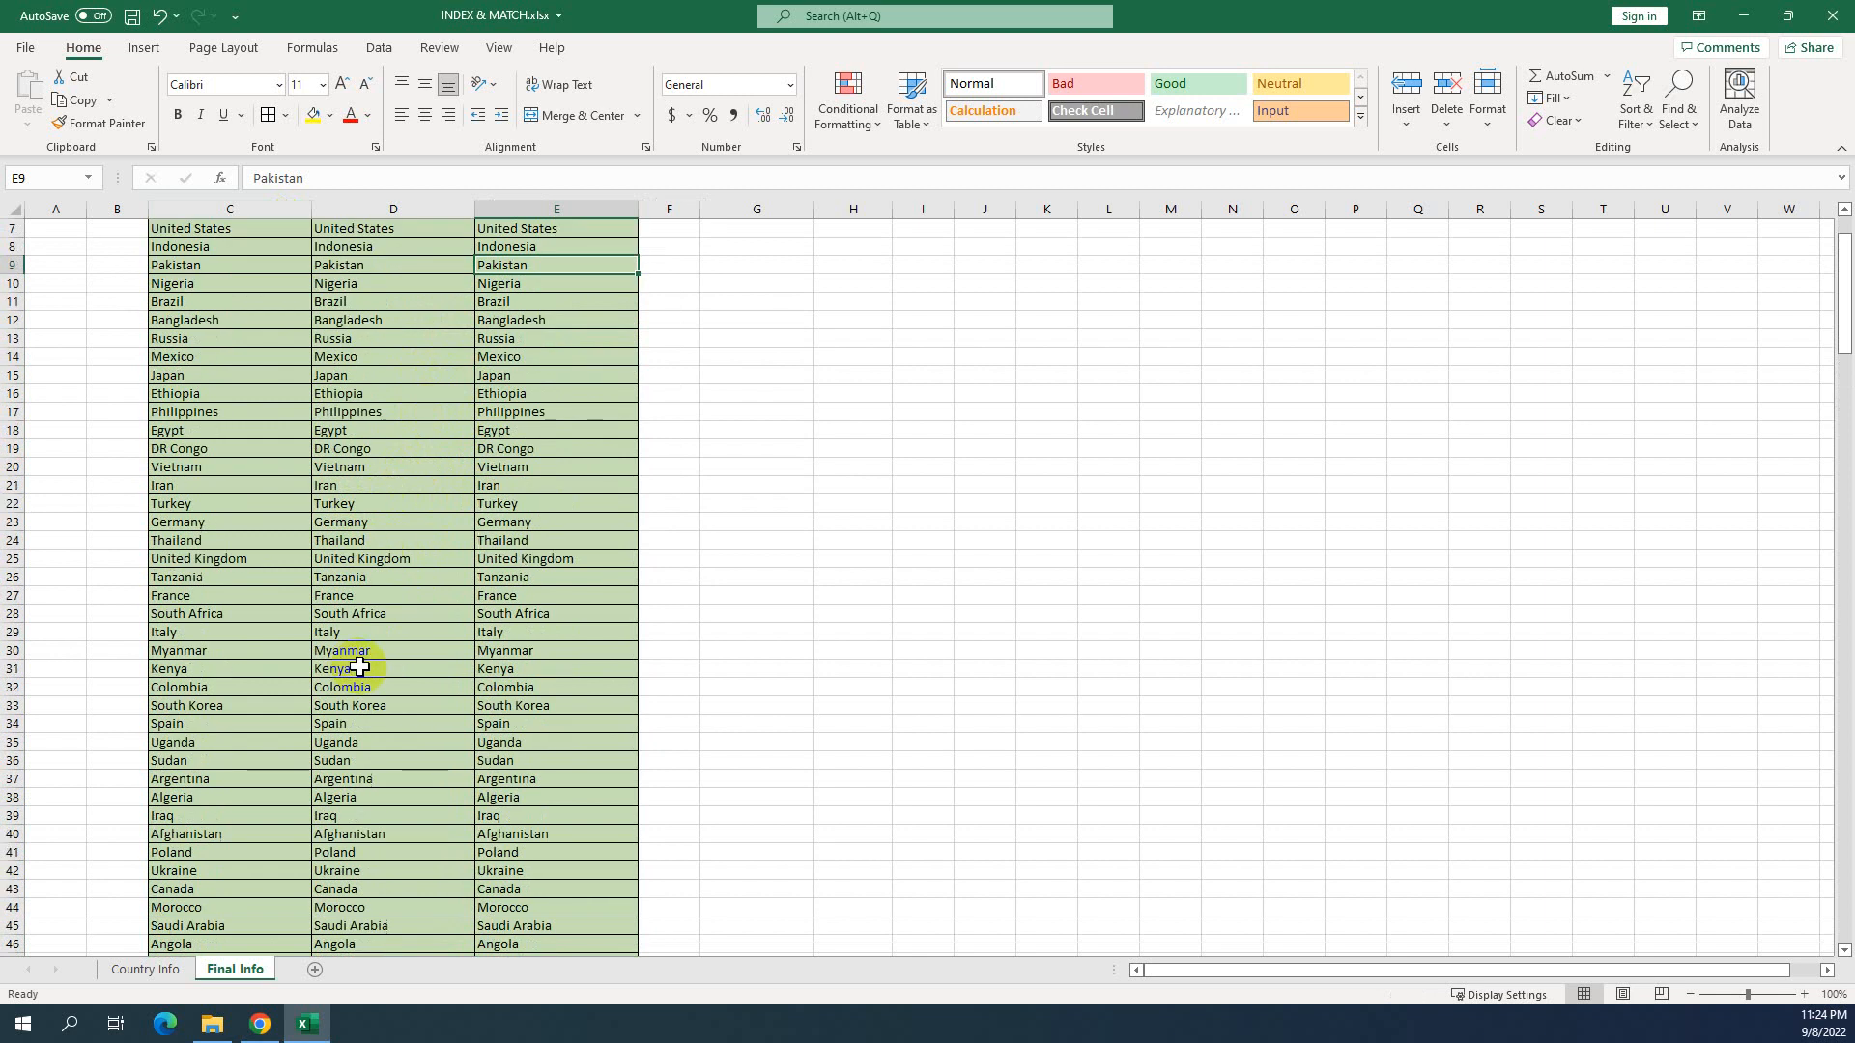
pyautogui.scroll(-10, 350, 646)
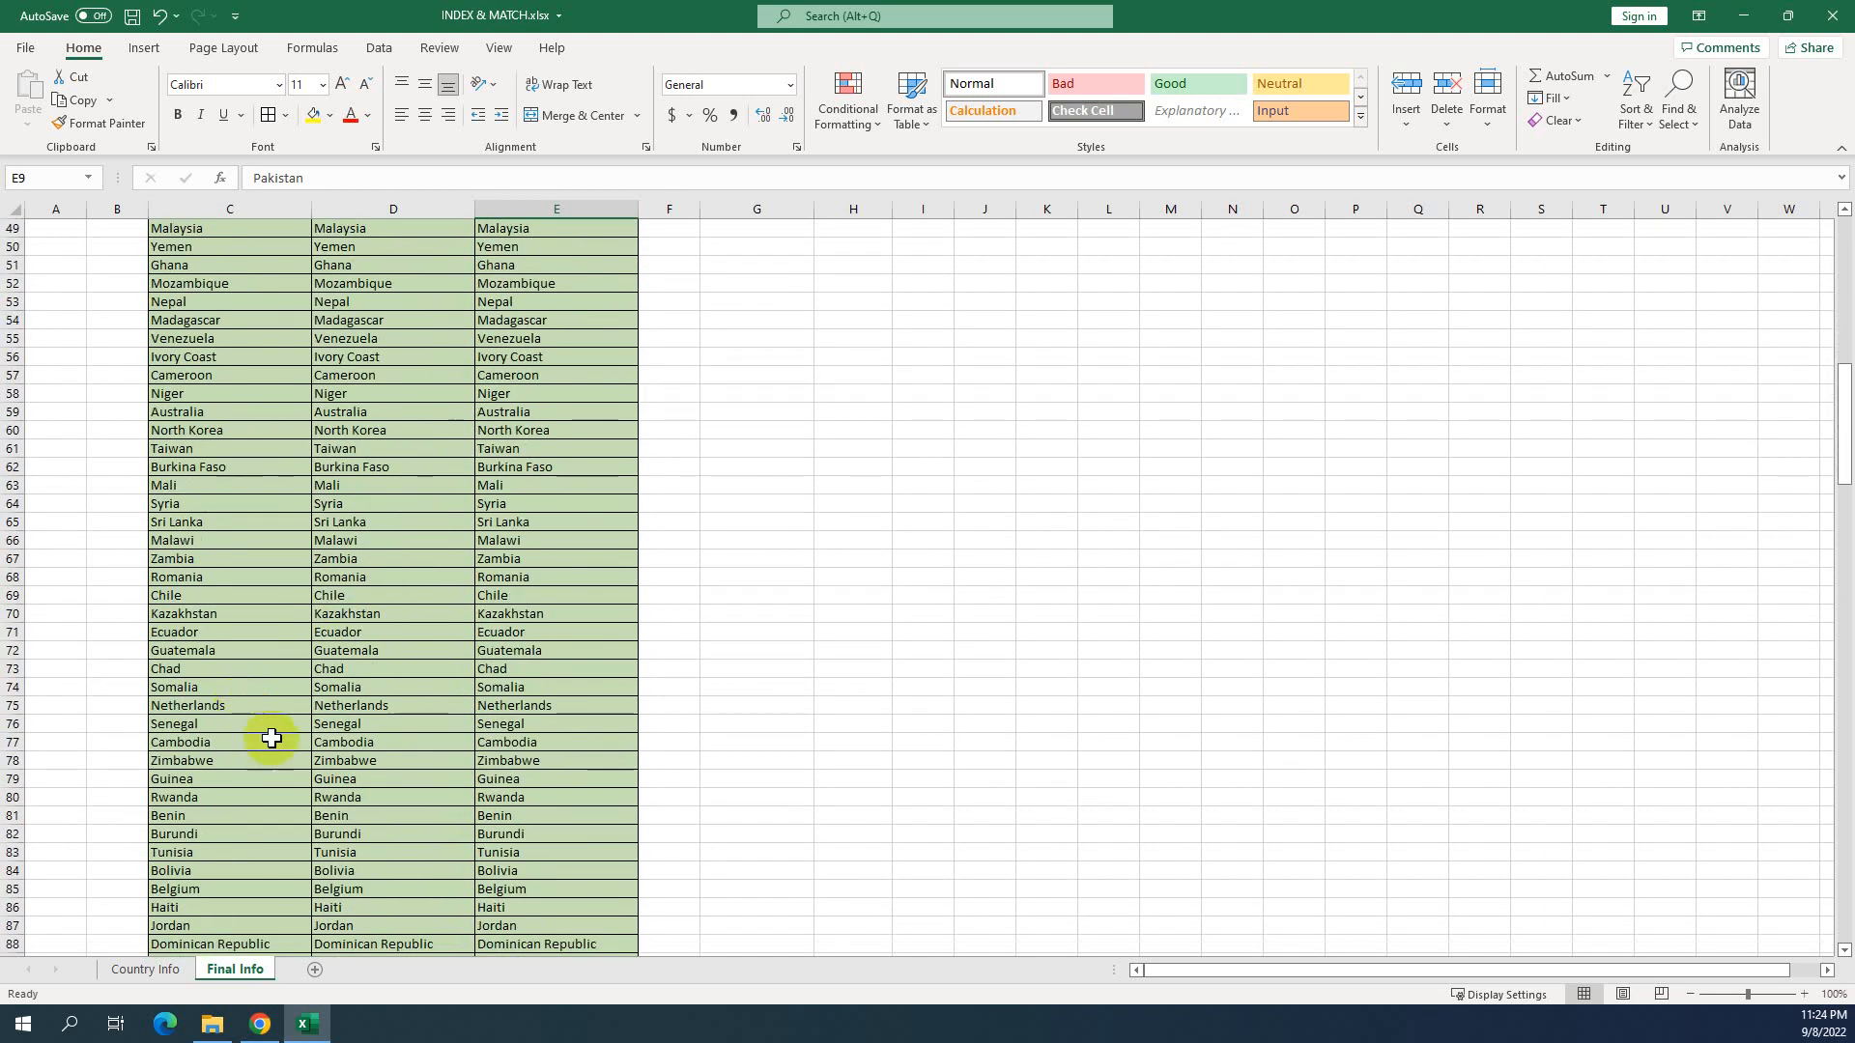